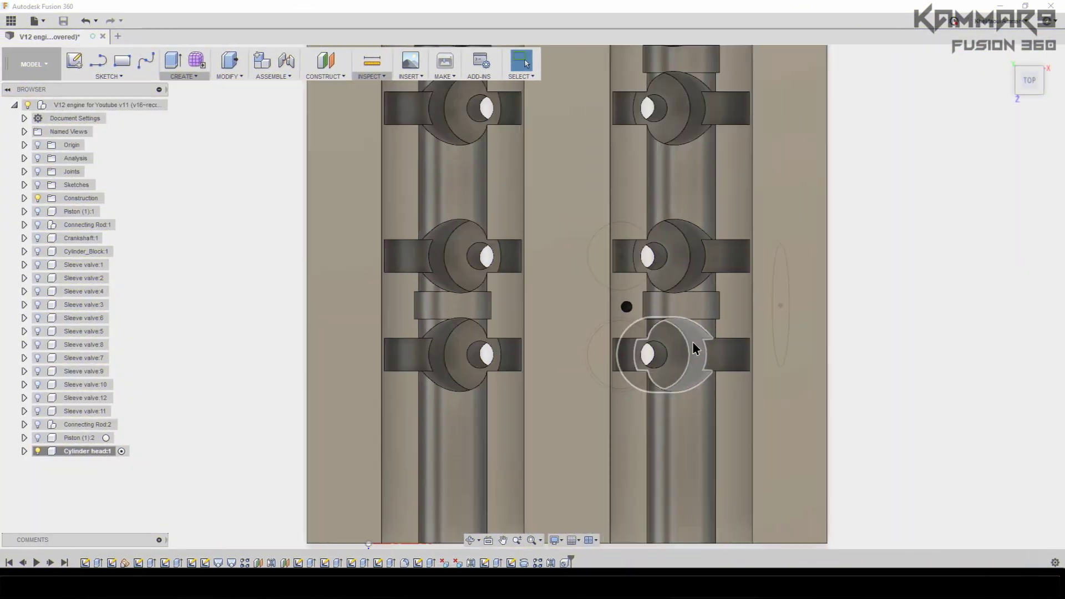
Examine the cylinder head component, including its top channels, front face and side ports
scroll(693, 348, down, 5)
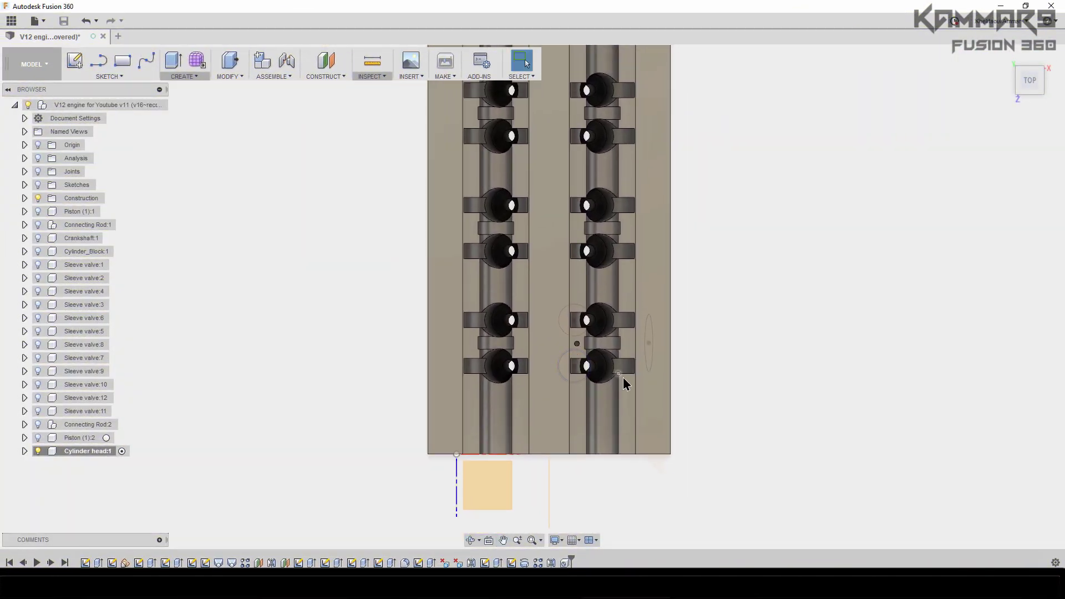
shift+middle_drag(623, 376, 605, 316)
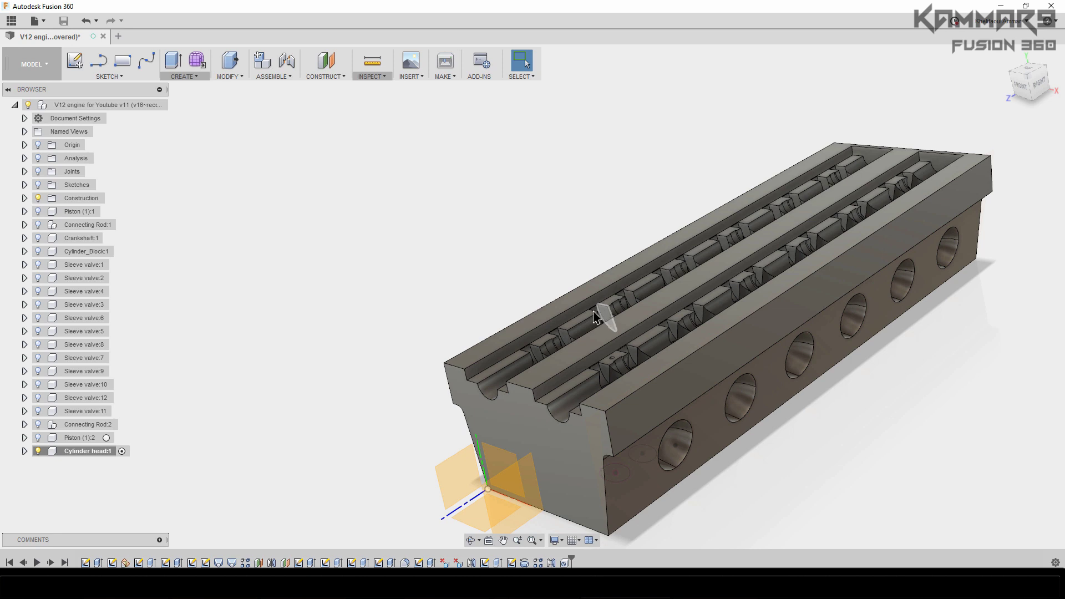
middle_drag(621, 310, 598, 280)
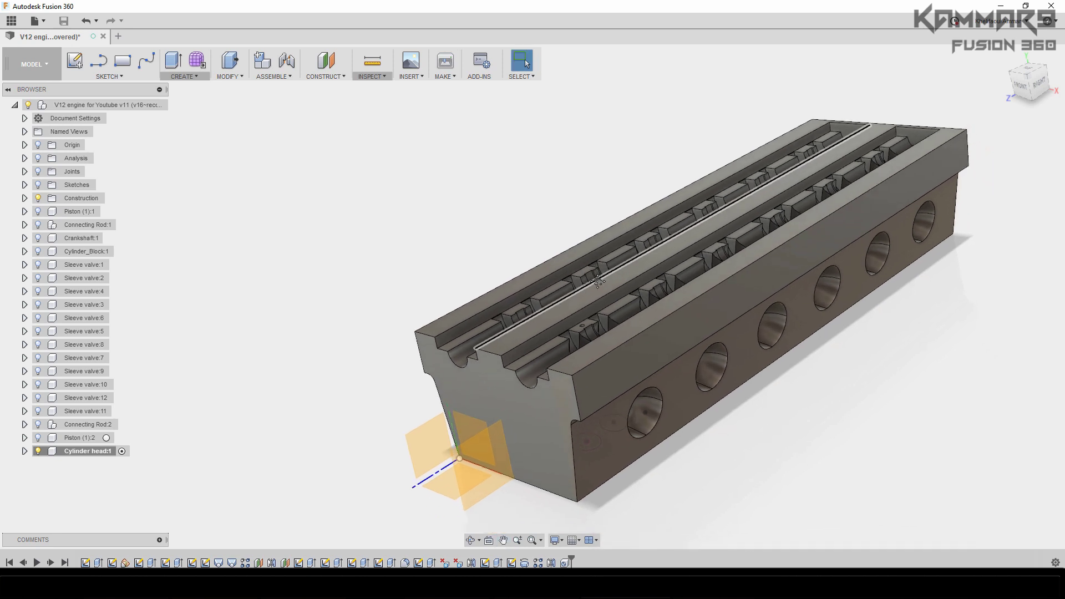
mouse_move(597, 281)
shift+middle_down()
mouse_move(590, 302)
mouse_move(598, 293)
shift+middle_up()
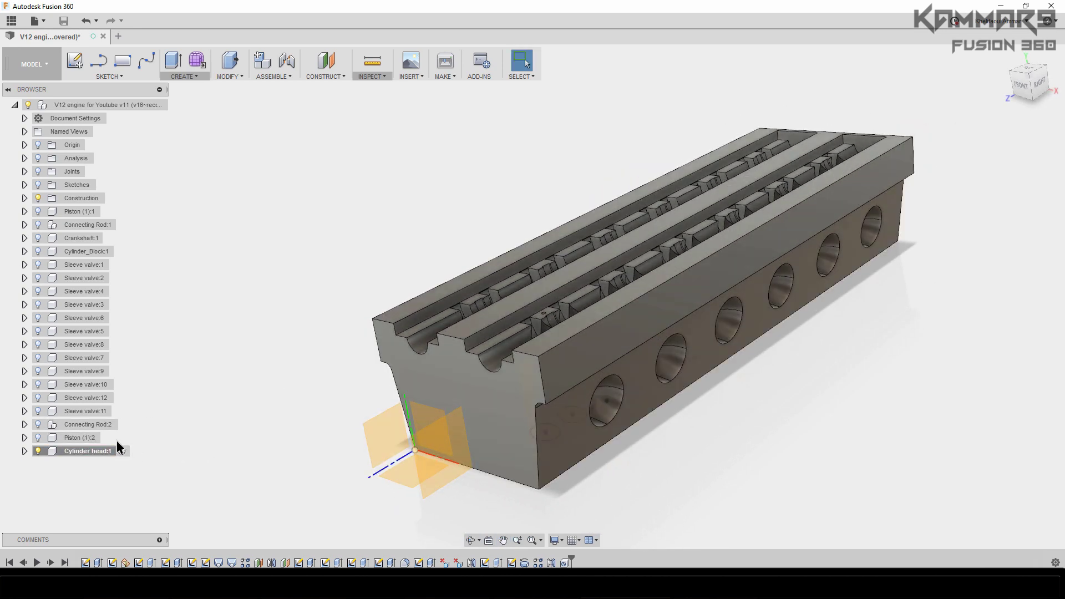
click(113, 451)
click(120, 452)
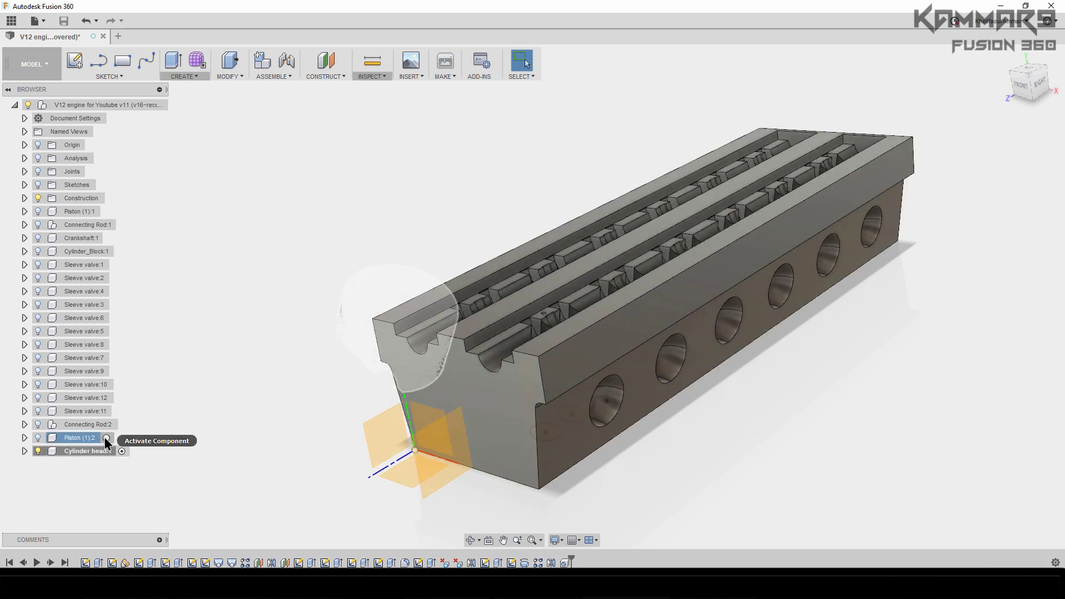
click(115, 450)
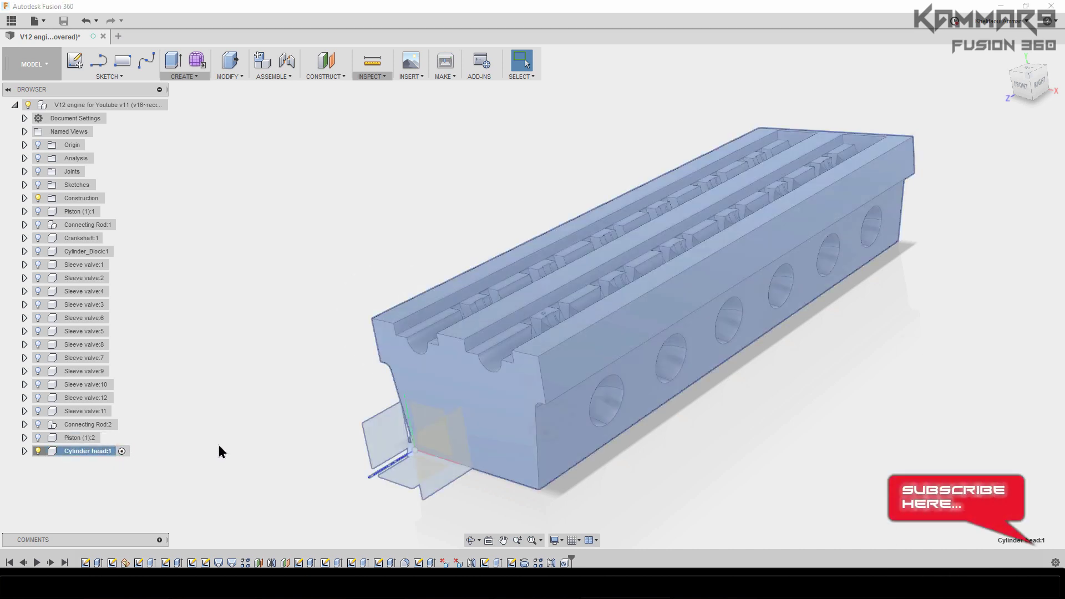
click(329, 457)
scroll(544, 402, up, 5)
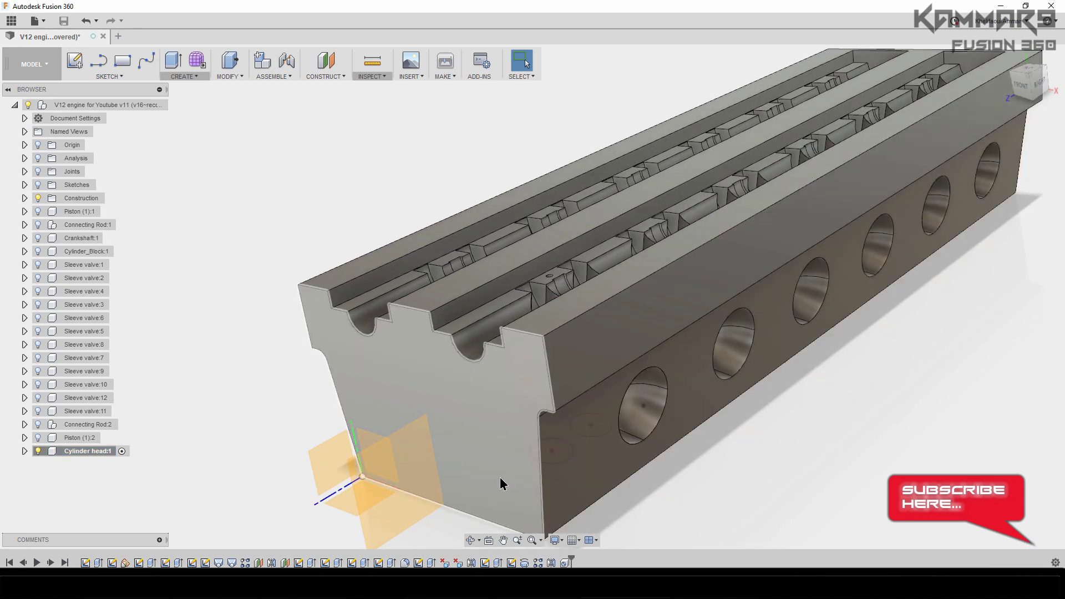
Find the existing hole feature in the cylinder head's history and roll the model back to just before it
click(566, 562)
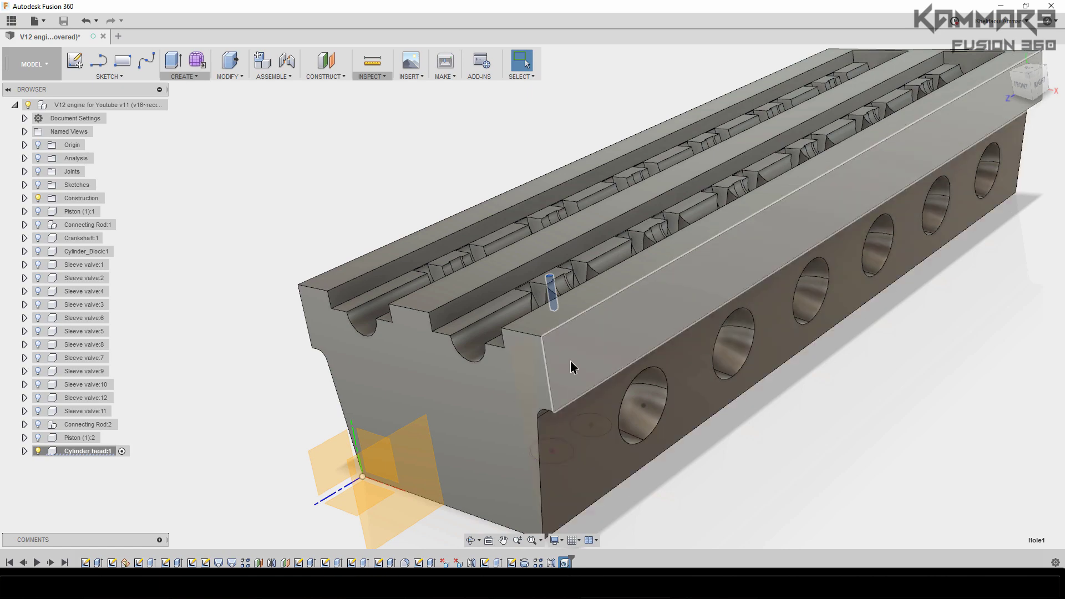
scroll(556, 290, up, 5)
scroll(556, 289, up, 3)
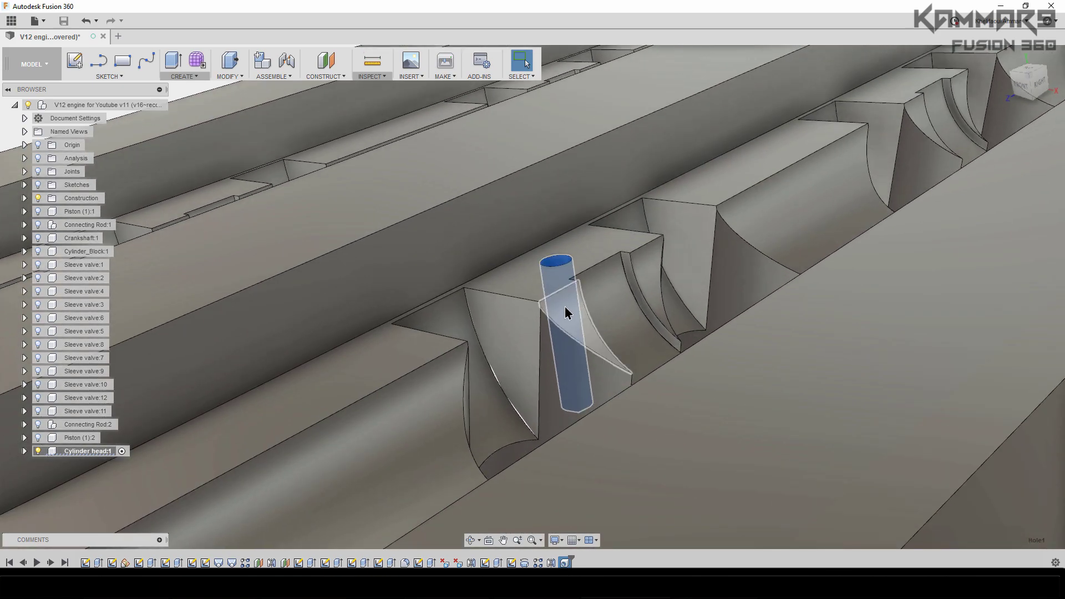
shift+middle_drag(570, 298, 570, 520)
drag(571, 561, 558, 561)
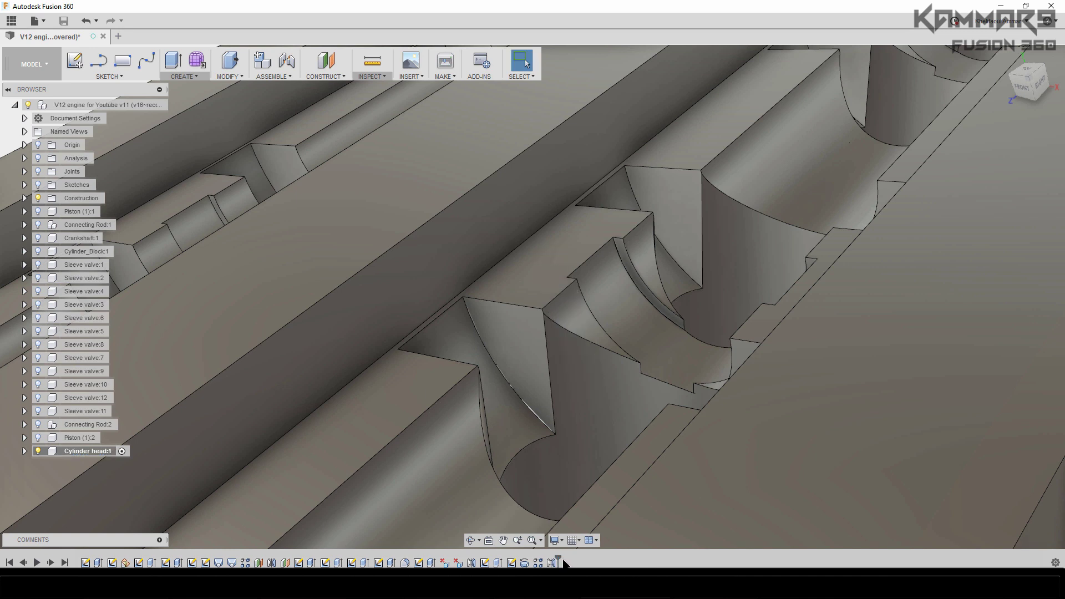
shift+middle_drag(538, 361, 540, 264)
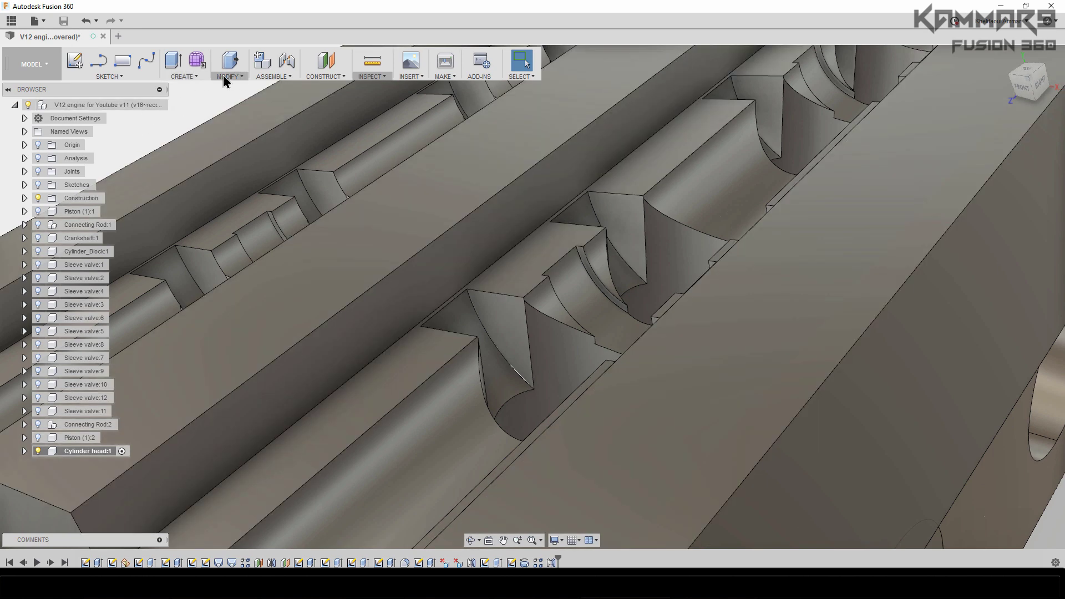
click(225, 75)
click(195, 78)
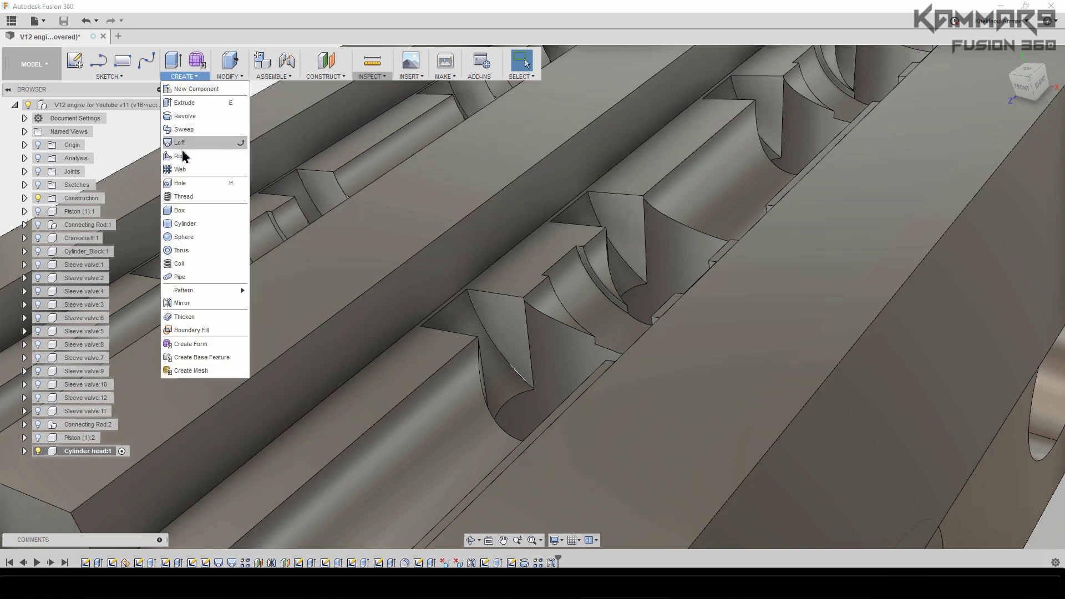
click(189, 184)
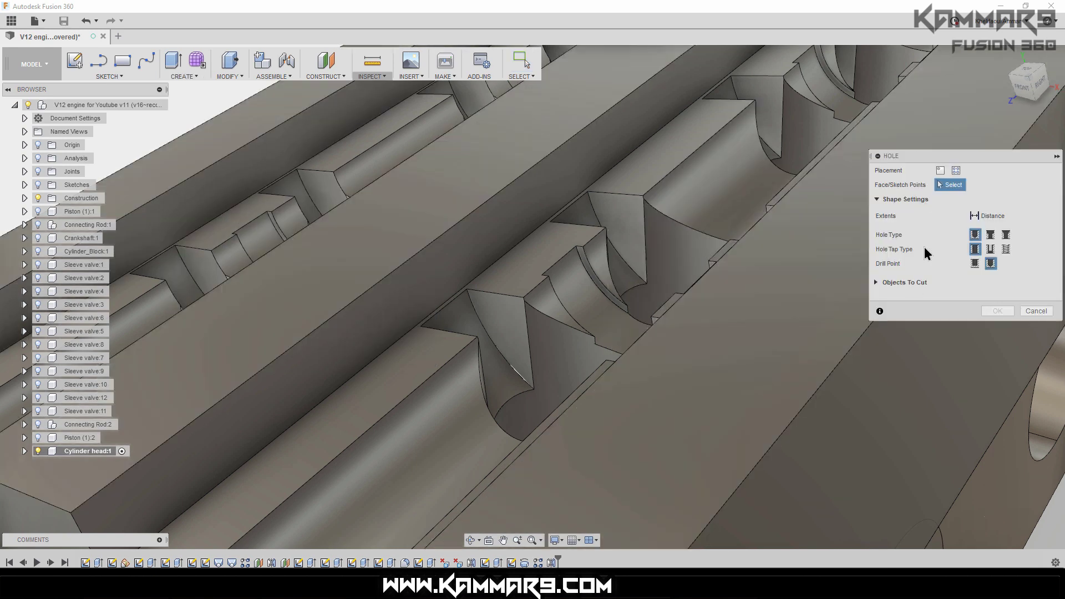
click(930, 145)
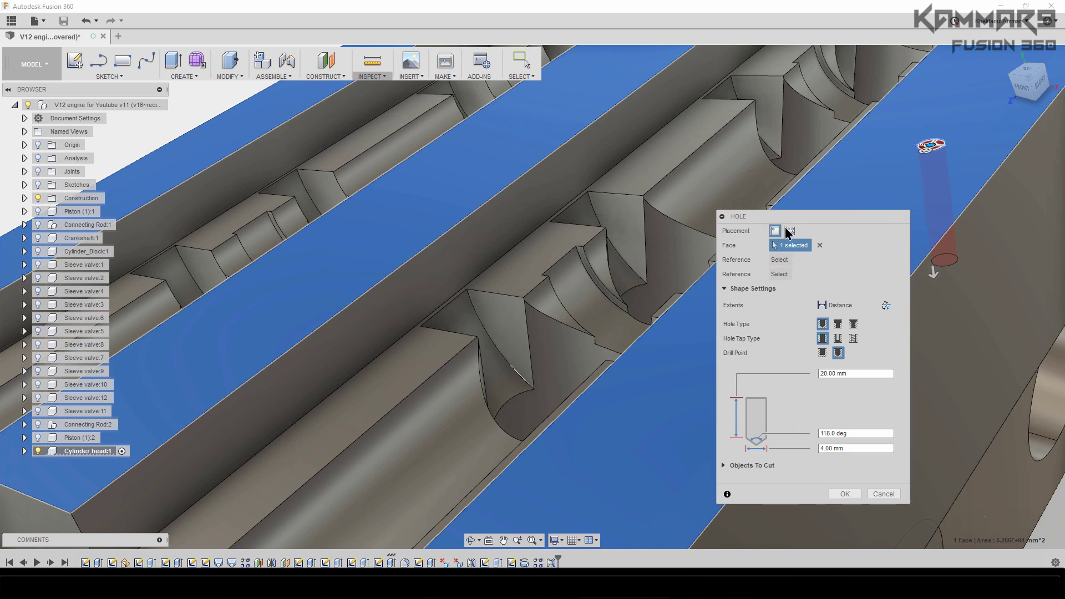
click(819, 244)
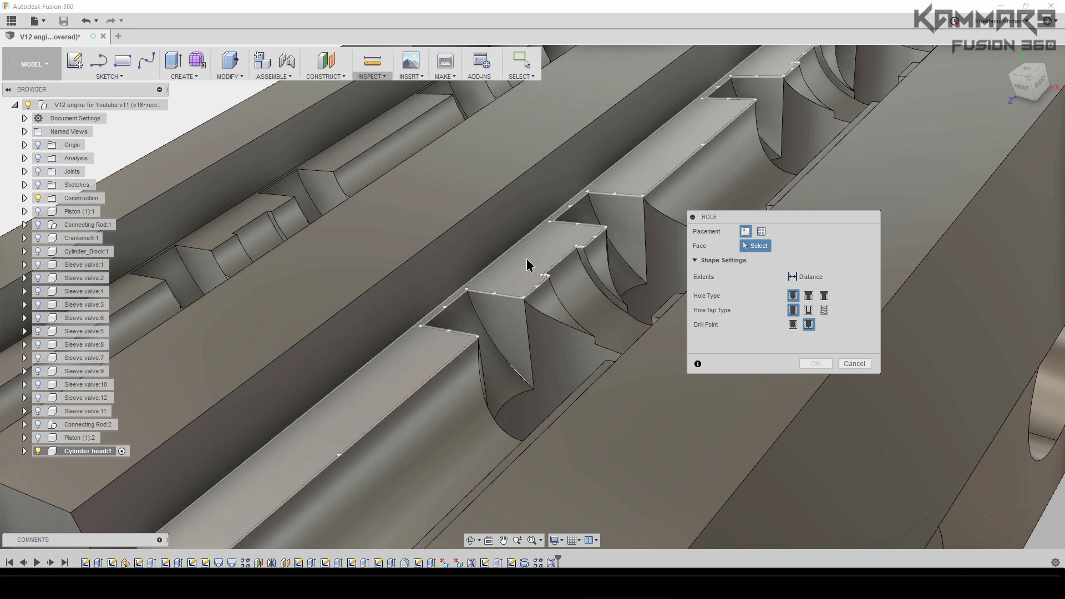
click(531, 272)
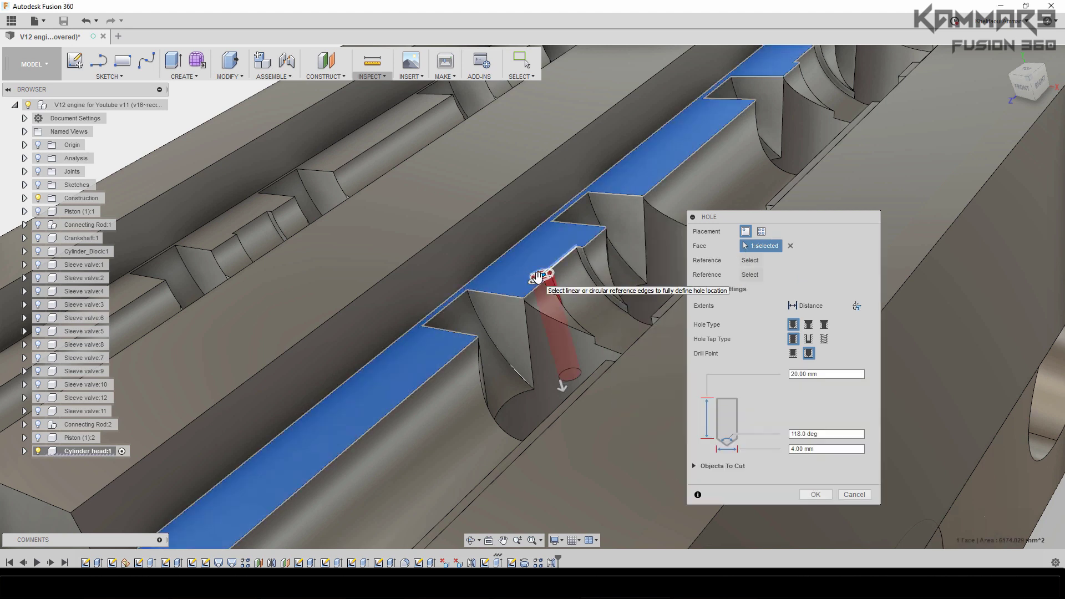
drag(539, 275, 534, 264)
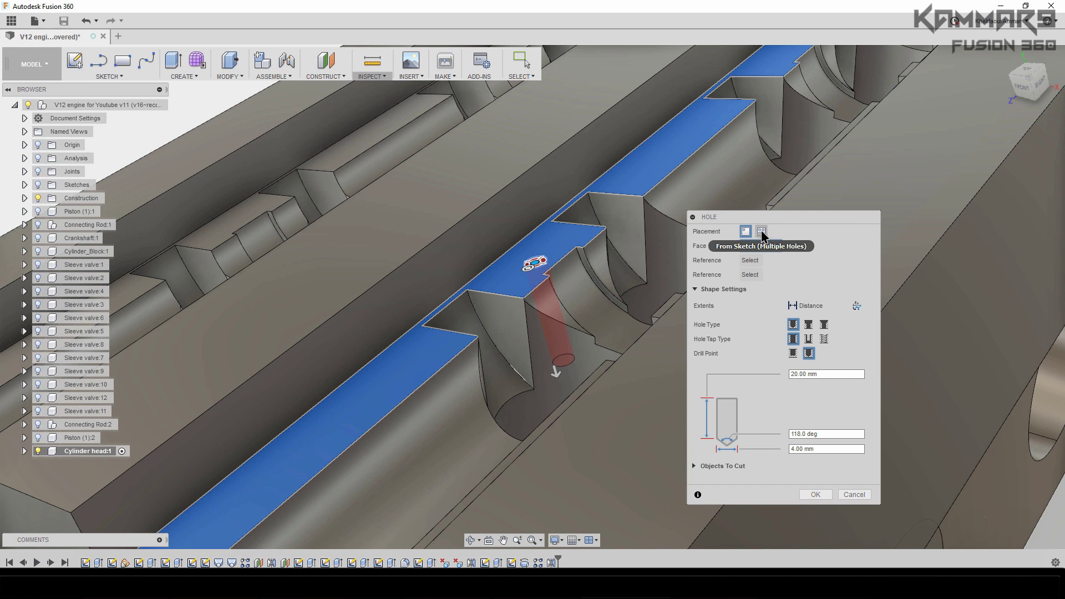
click(761, 232)
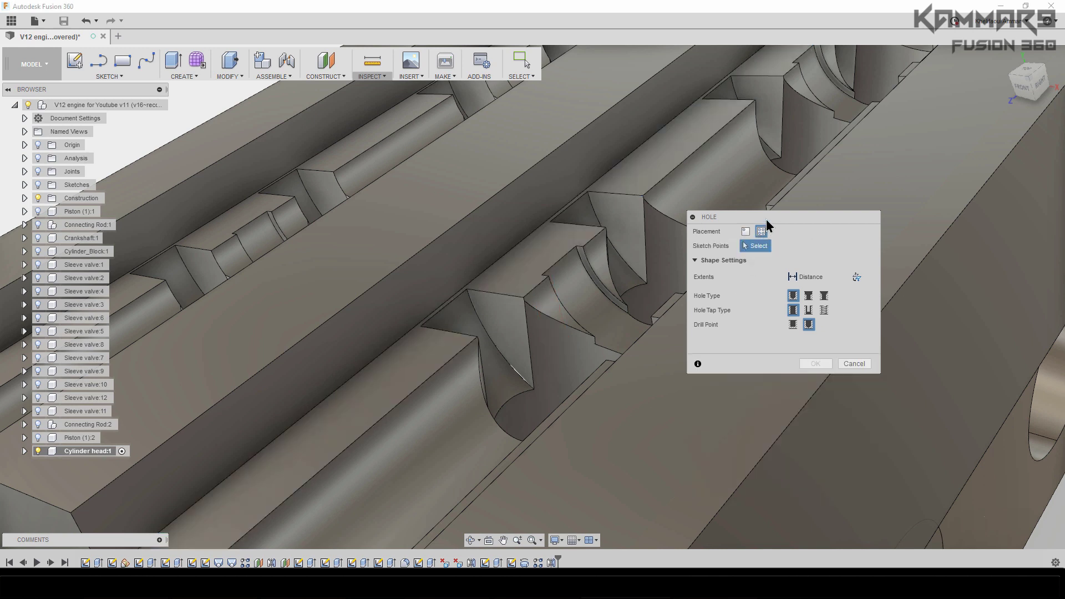
drag(767, 219, 817, 215)
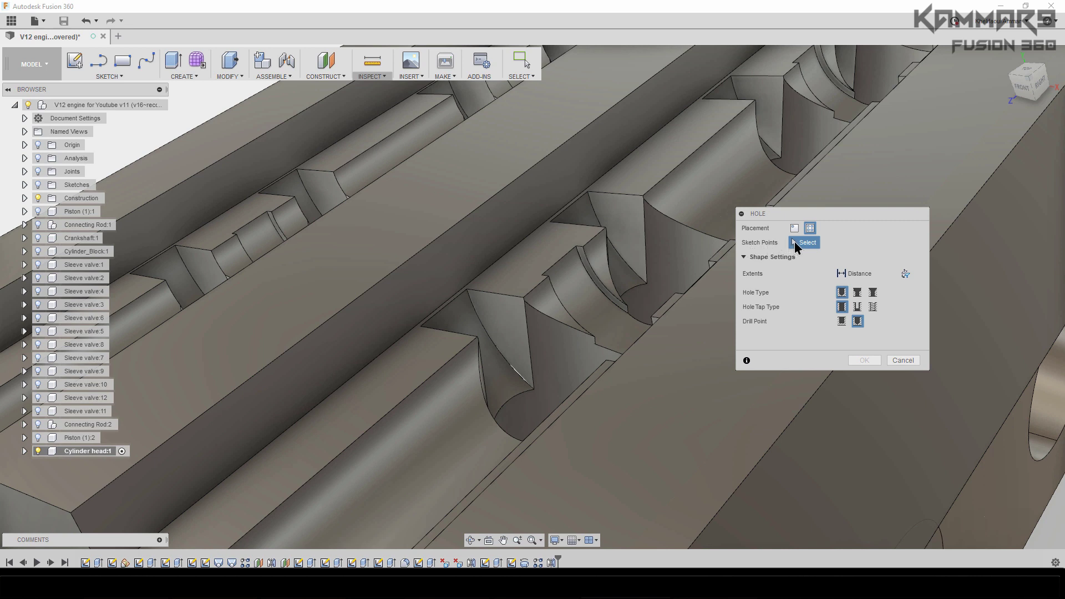
Start a sketch on the ledge face beside the valve pockets and place two points in line, one on each side of the bearing recess
click(75, 61)
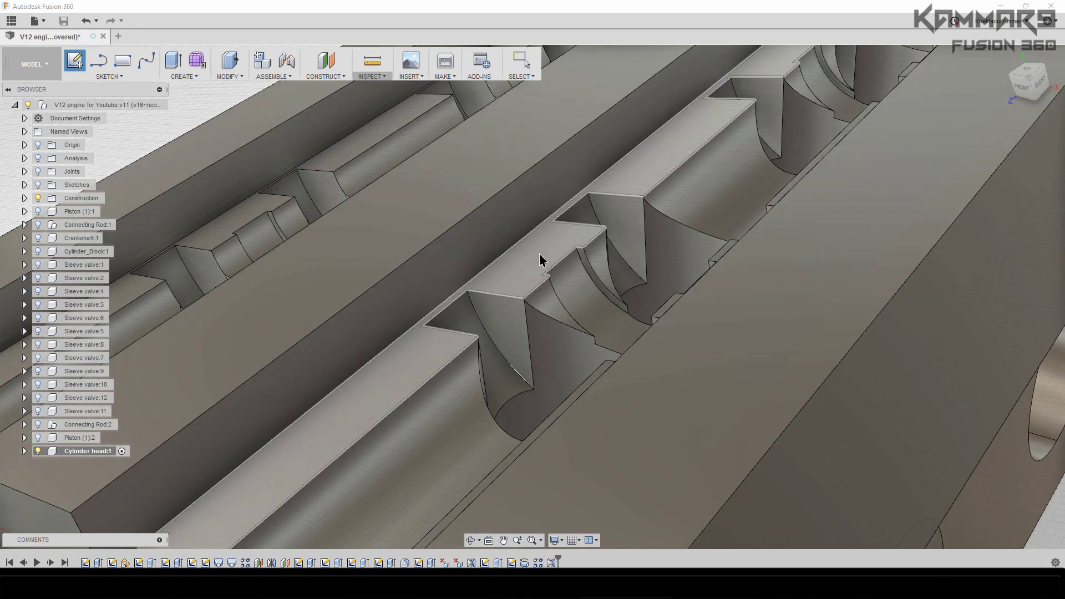
click(539, 255)
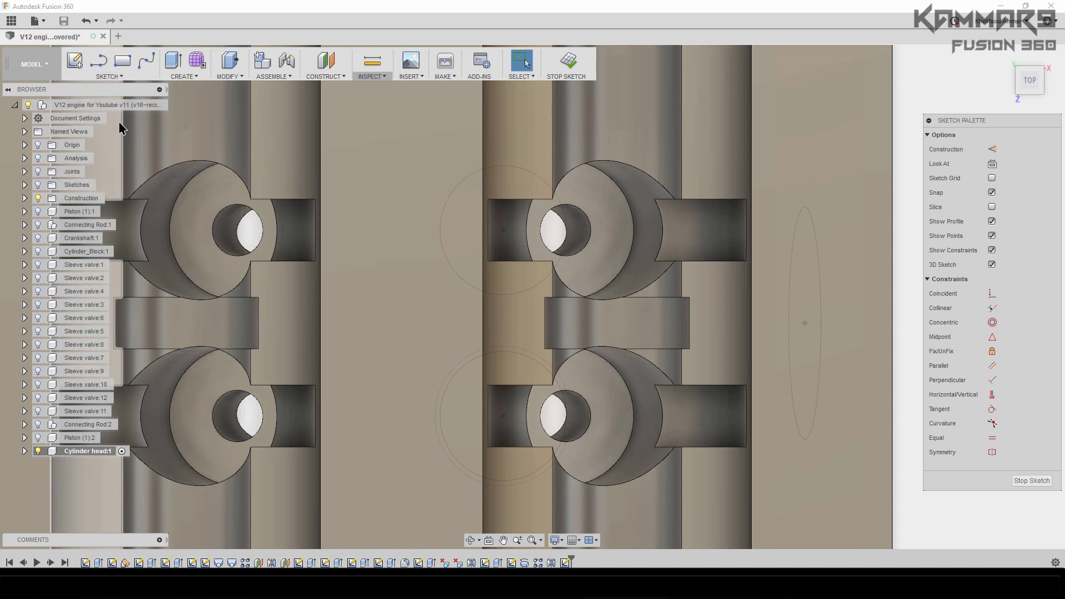
click(115, 75)
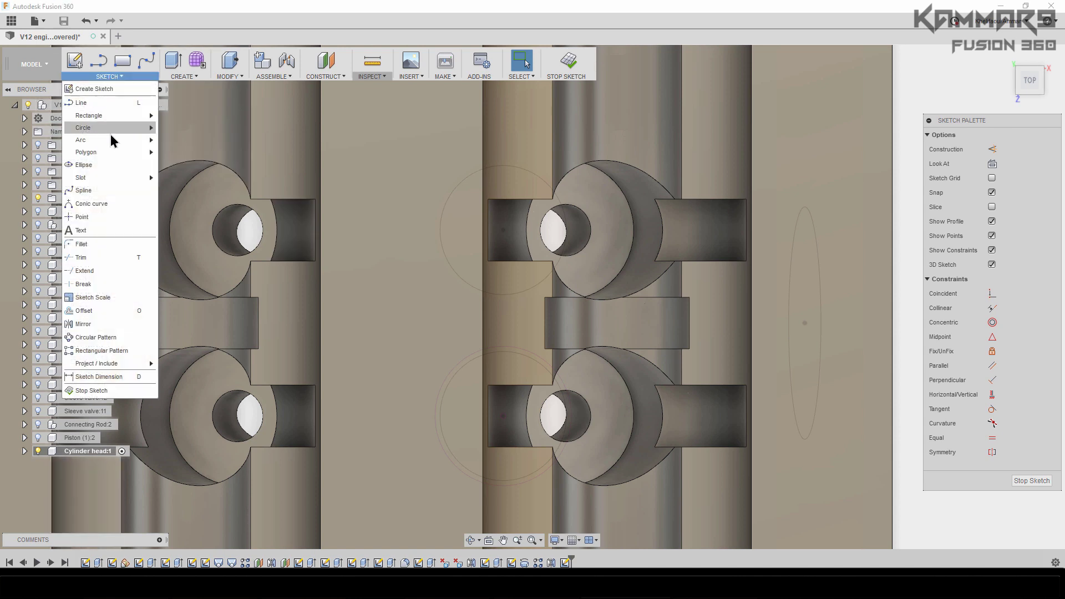
click(93, 216)
scroll(546, 335, up, 4)
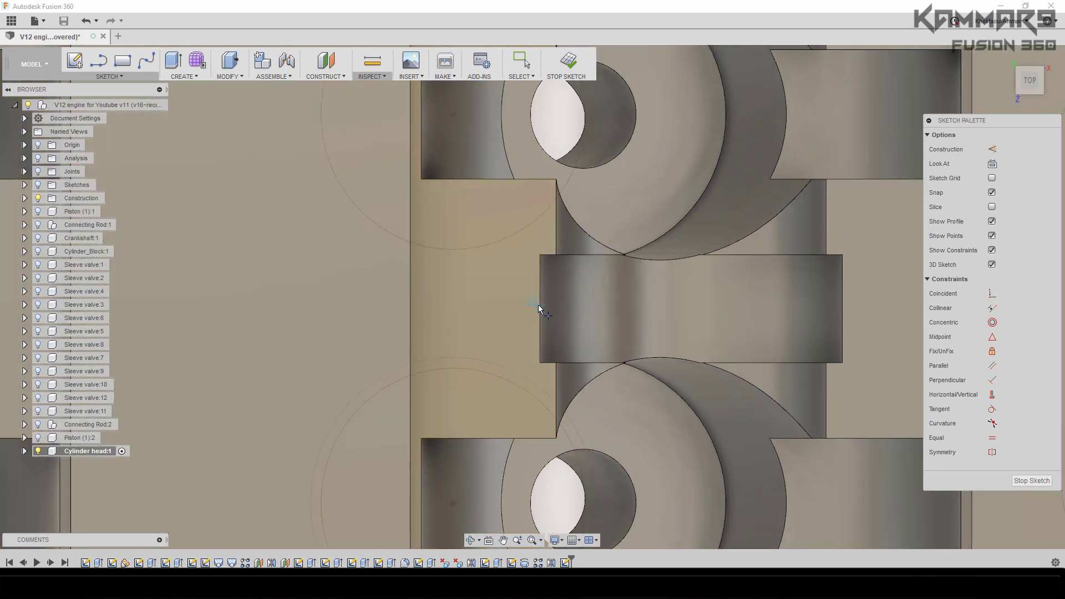
click(478, 308)
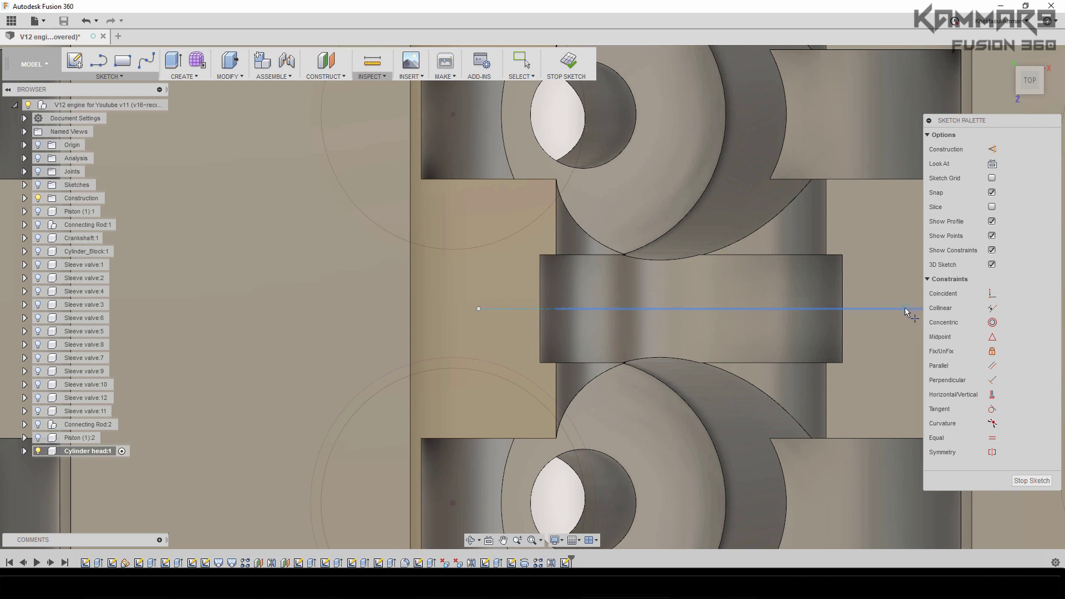
click(906, 309)
key(Escape)
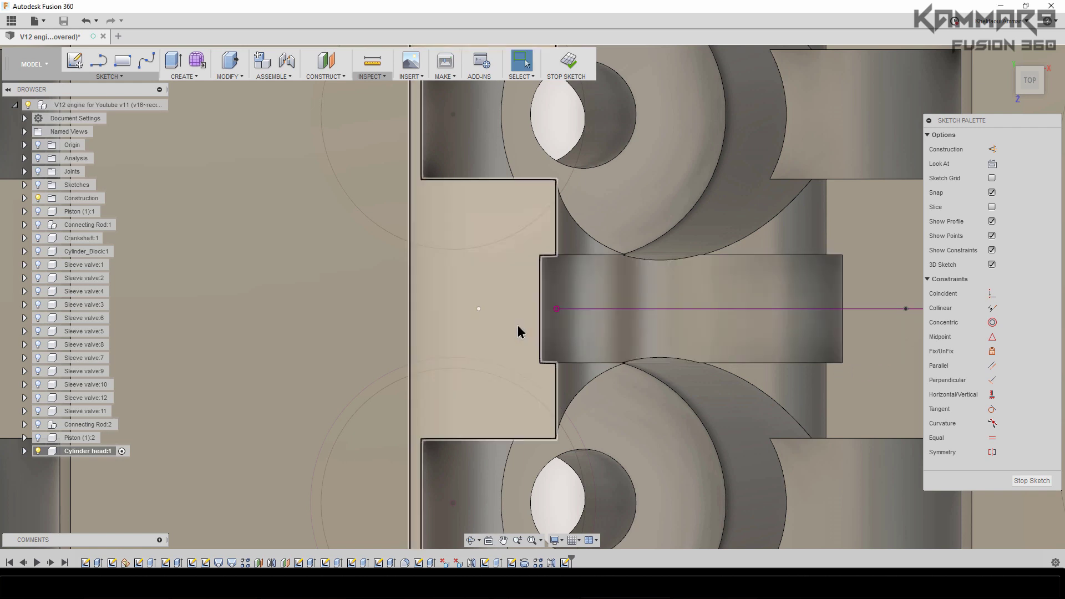
Dimension the ledge-side sketch point 6 mm from the near vertical edge of the bearing recess
key(d)
click(479, 309)
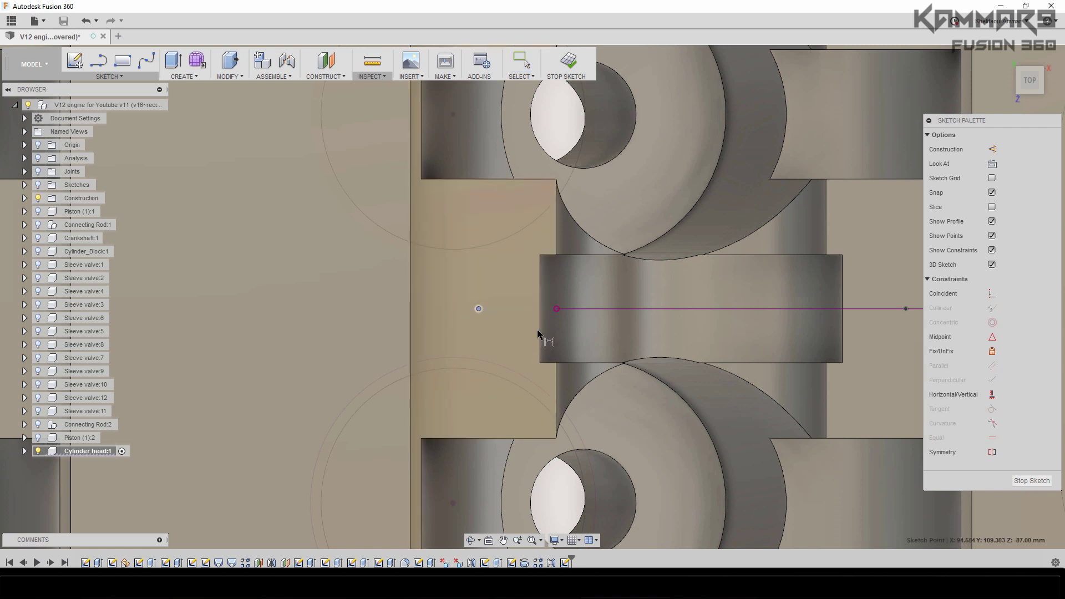
click(540, 337)
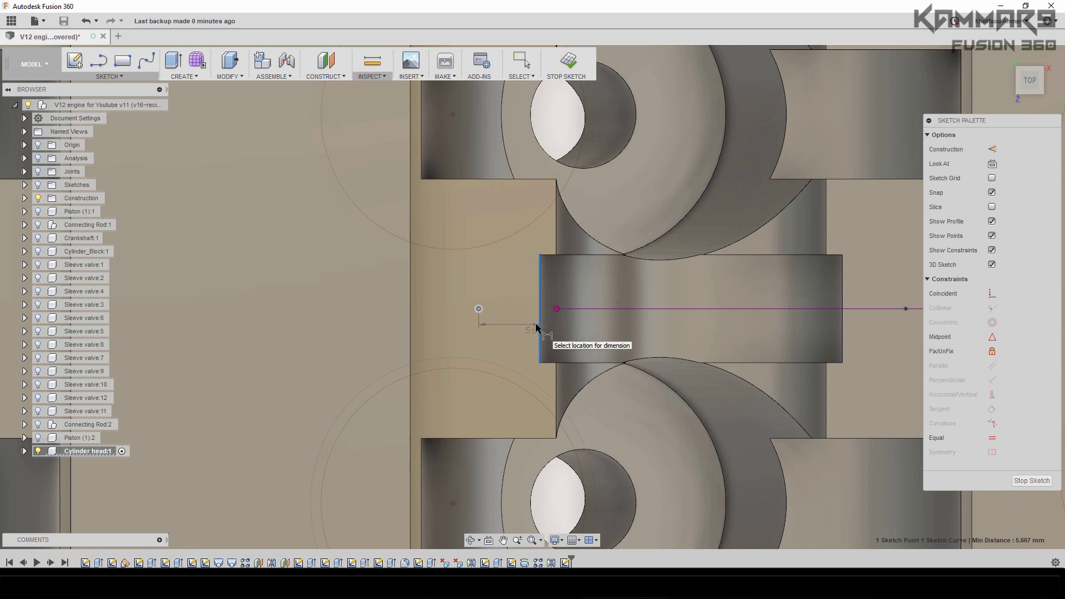
key(Escape)
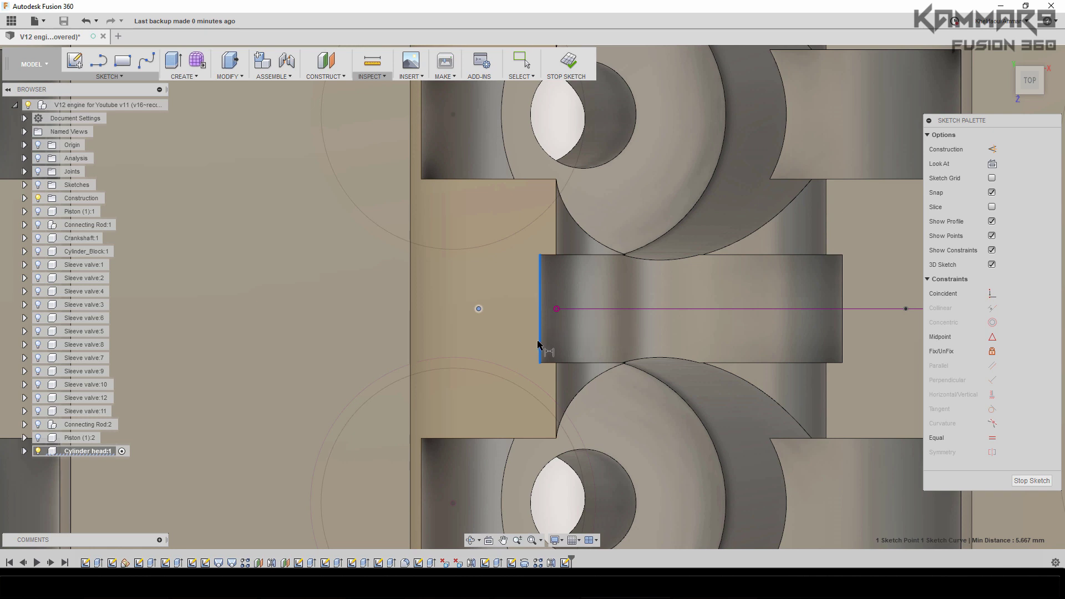
click(502, 347)
text(6)
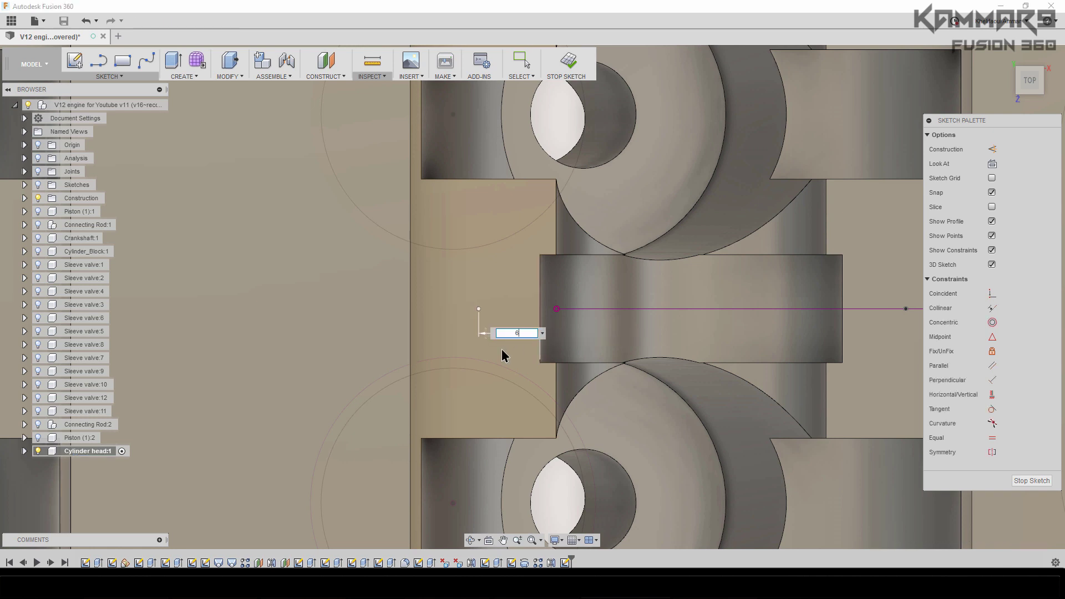
key(Return)
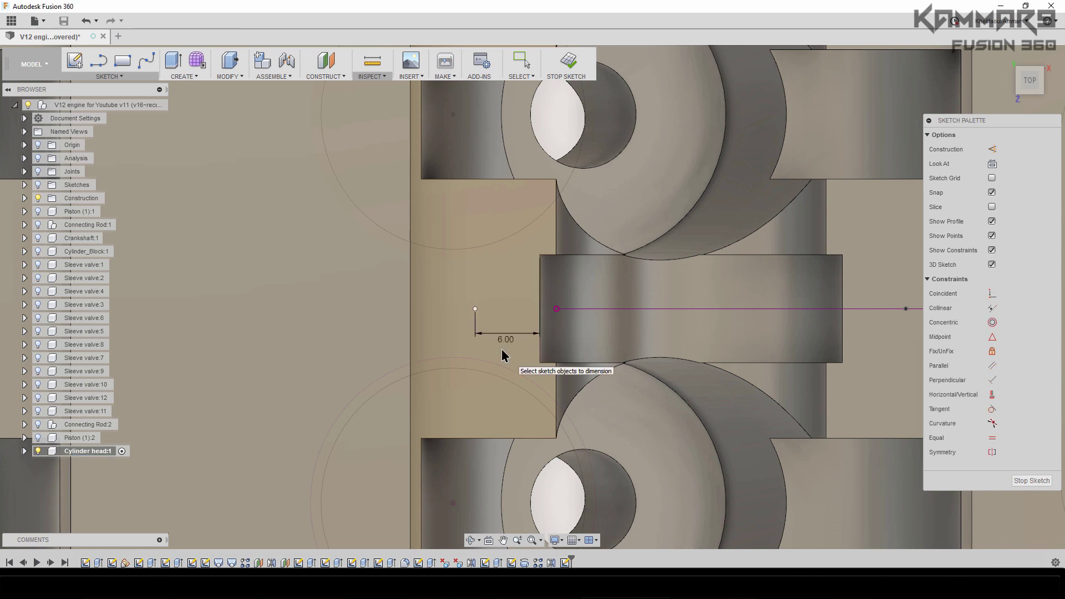
Dimension the same sketch point 5 mm from the upper horizontal edge of the bearing recess
click(475, 309)
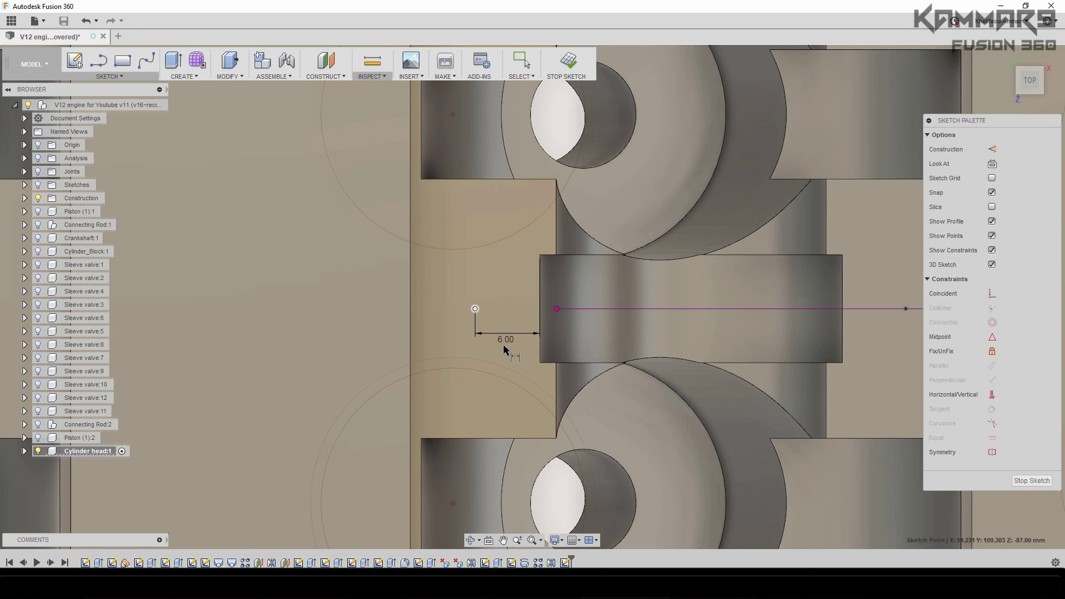
click(548, 255)
click(487, 294)
text(5)
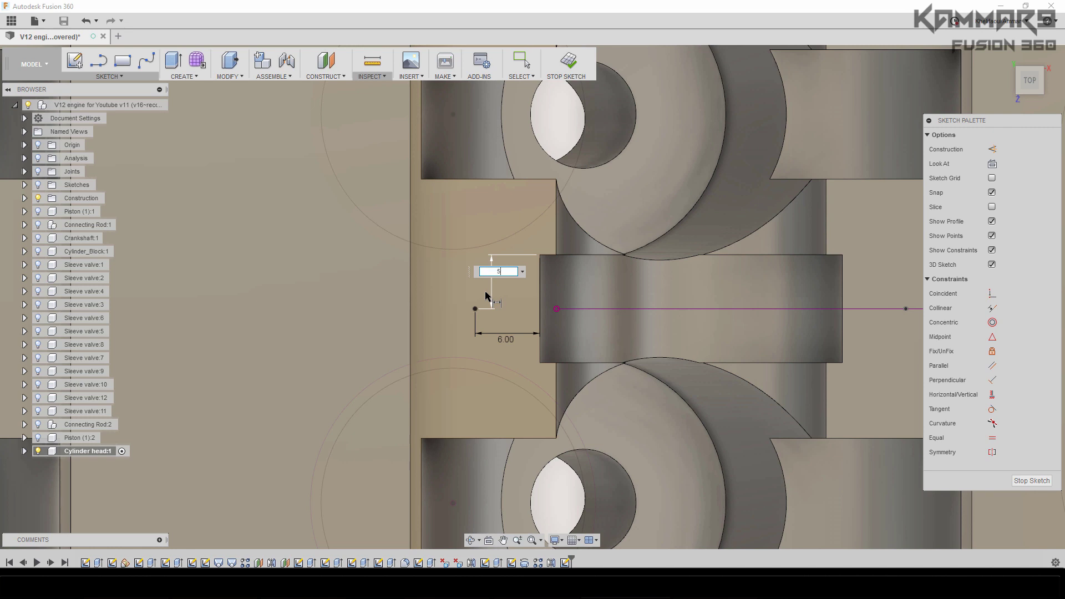
key(Return)
Dimension the second sketch point 6 mm from the far vertical edge of the bearing recess and finish the sketch
scroll(409, 314, down, 2)
scroll(735, 345, up, 1)
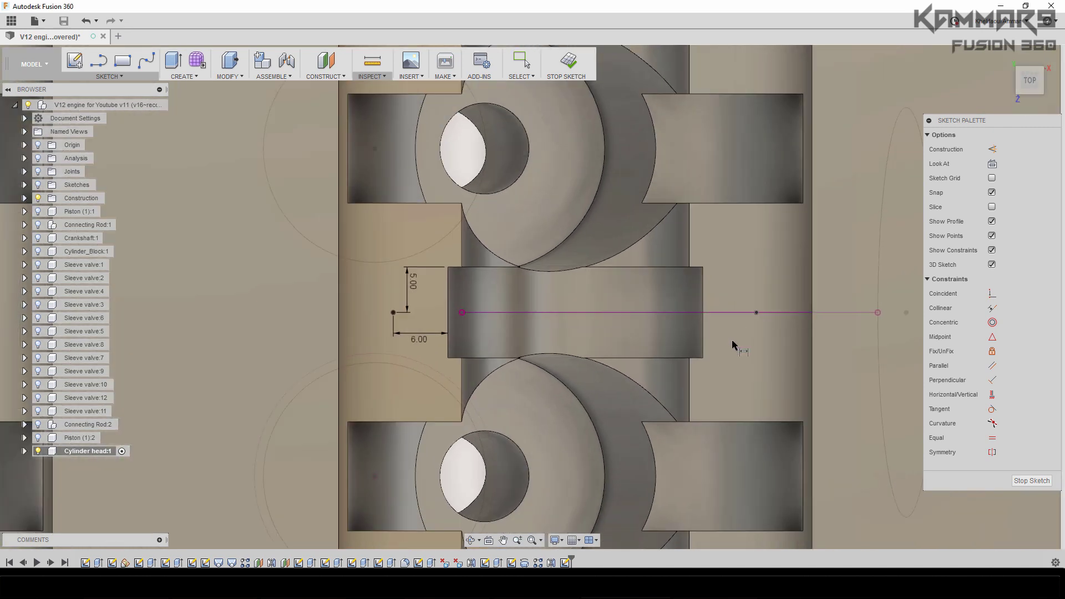
click(755, 312)
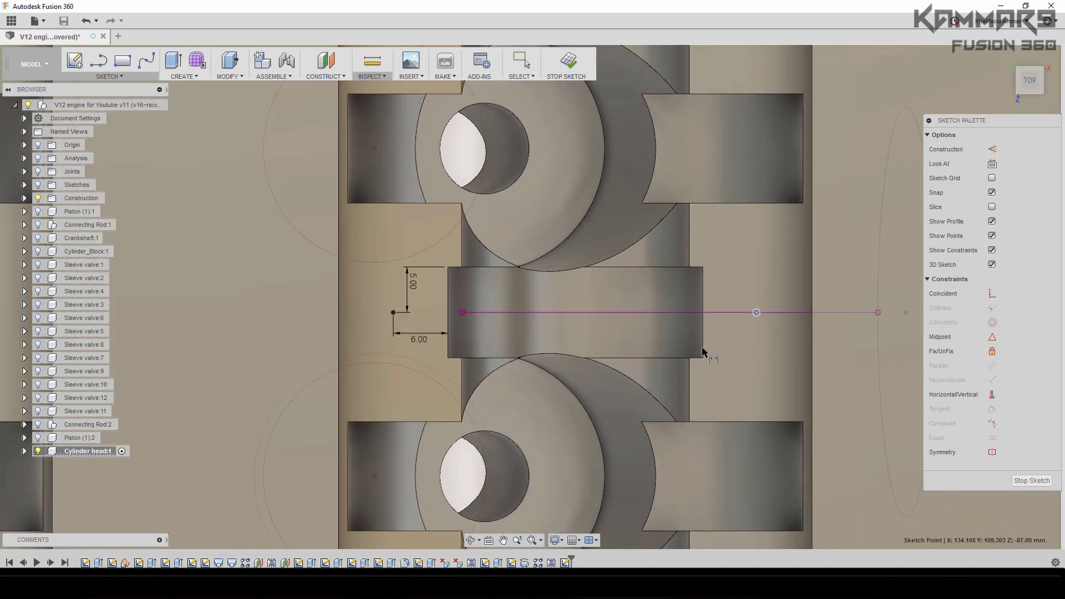
click(704, 358)
click(715, 377)
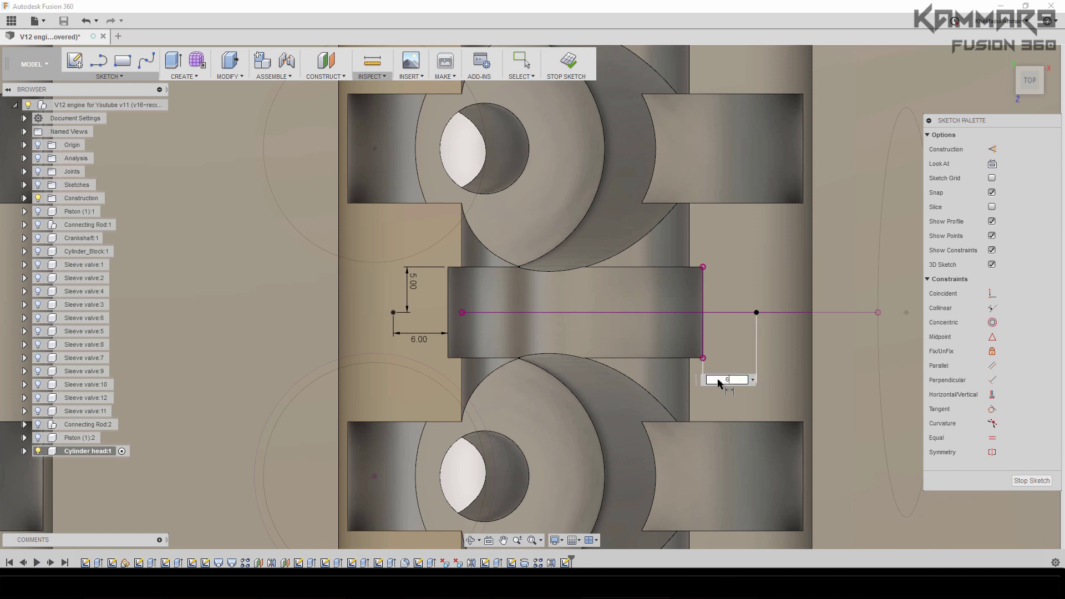
key(Return)
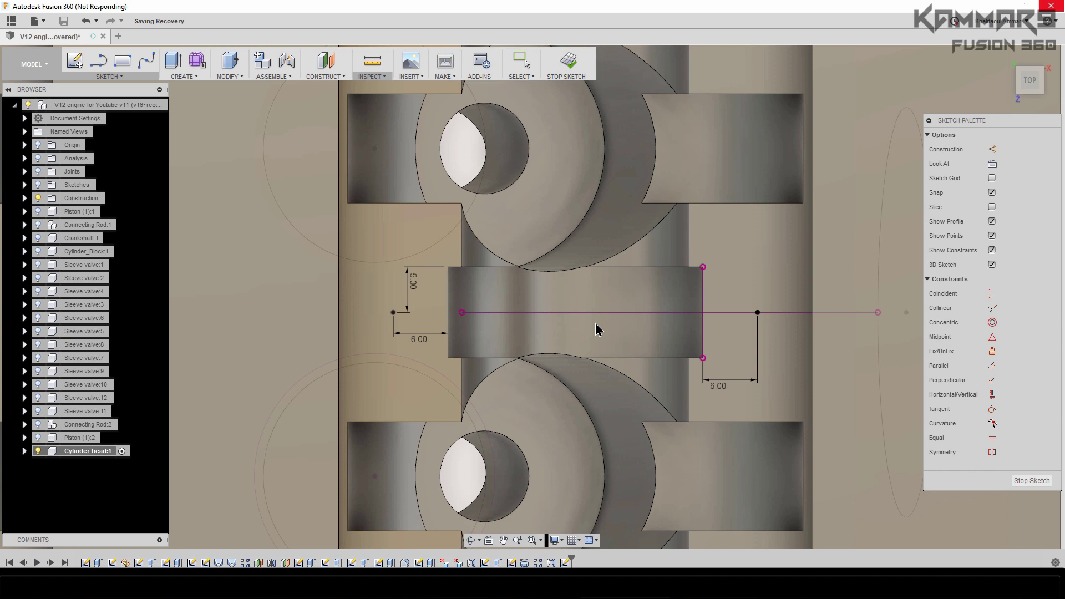
scroll(598, 329, down, 3)
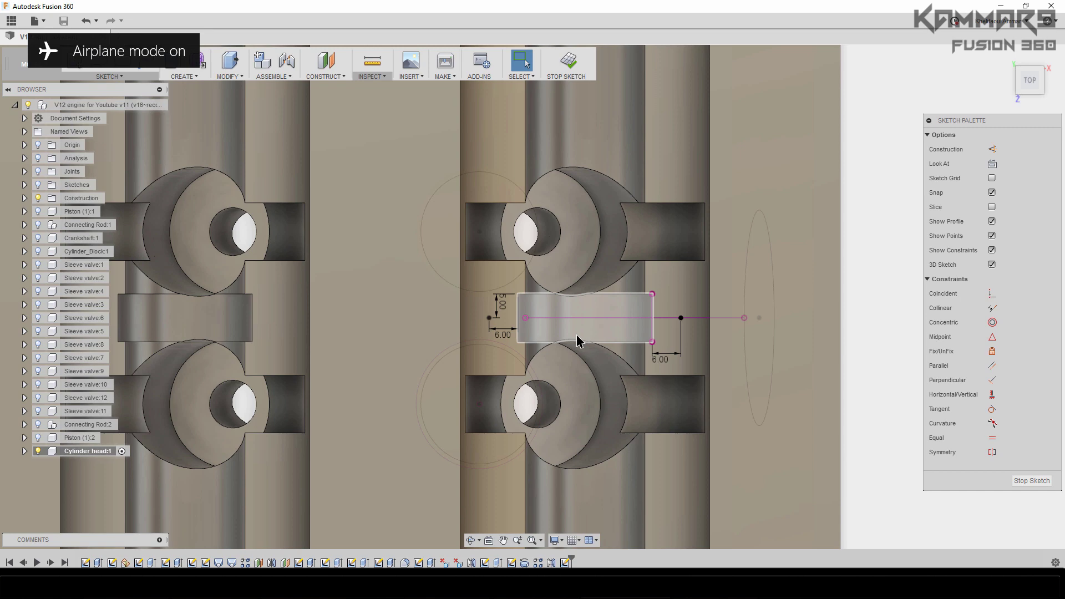
scroll(609, 377, up, 4)
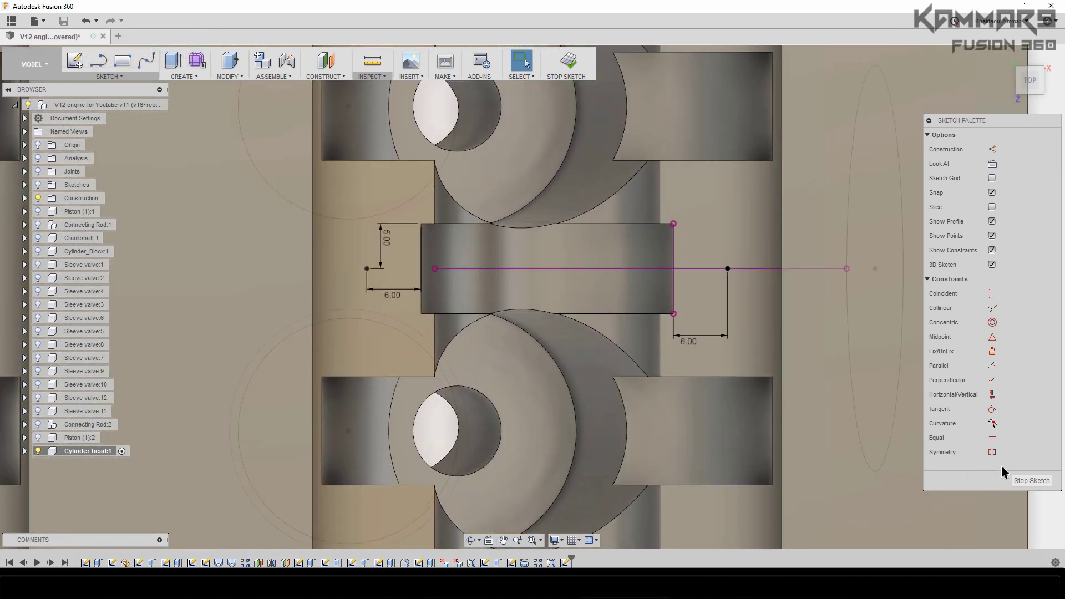
click(1031, 480)
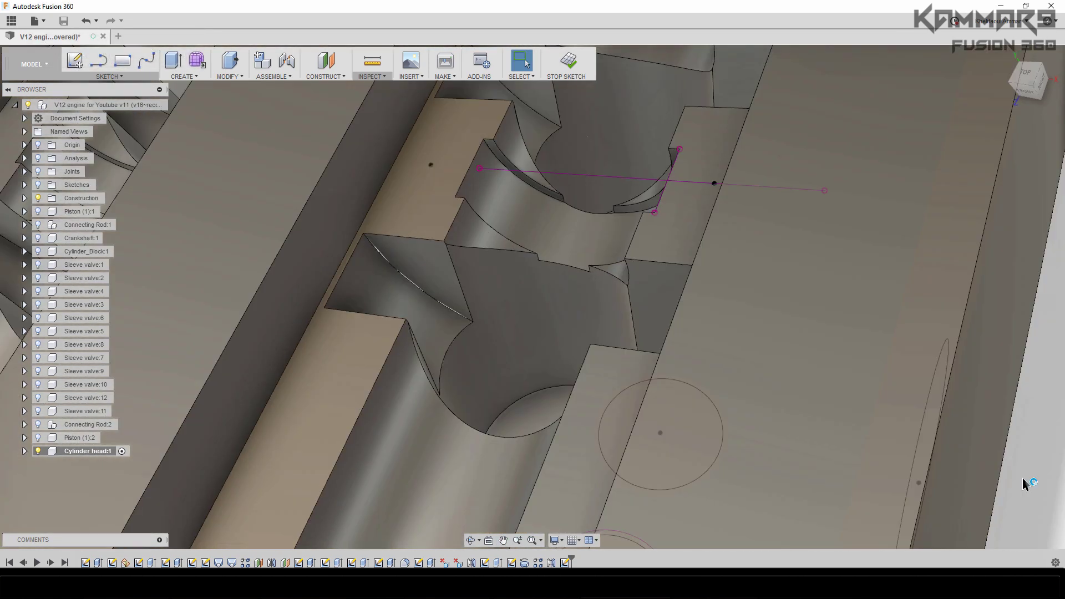
Start the Hole command with multiple sketch-point placement and select the two points on either side of the bearing recess
scroll(512, 311, down, 5)
scroll(620, 324, up, 5)
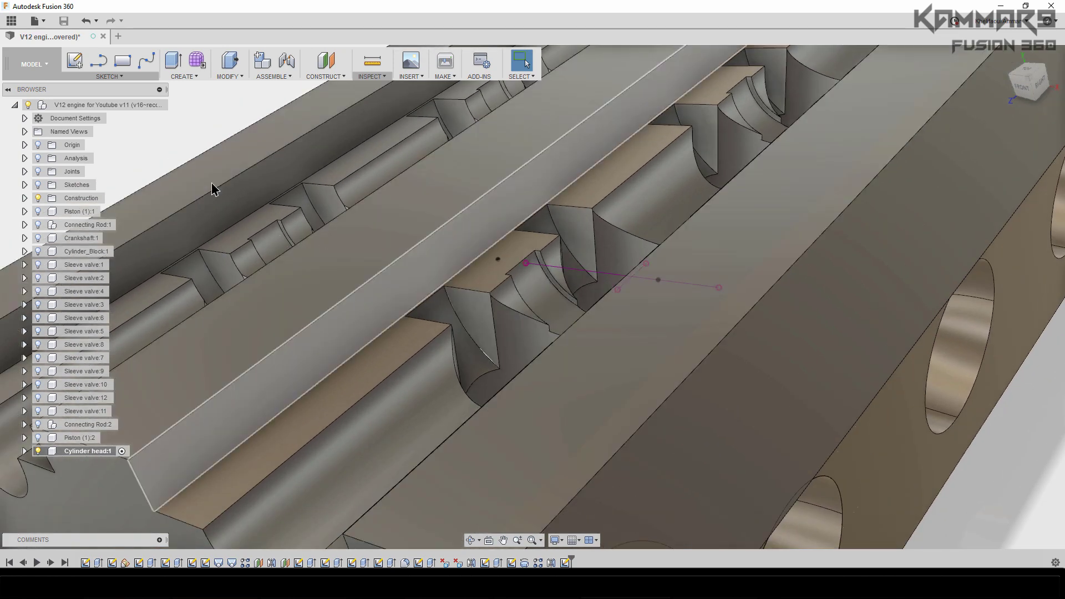
key(h)
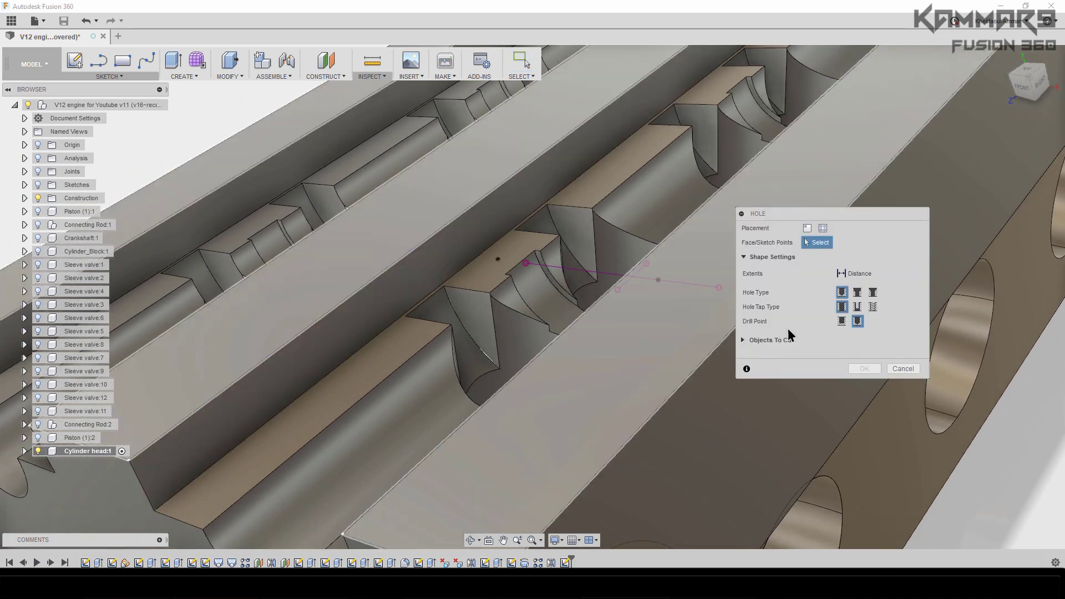
drag(839, 213, 862, 220)
click(844, 237)
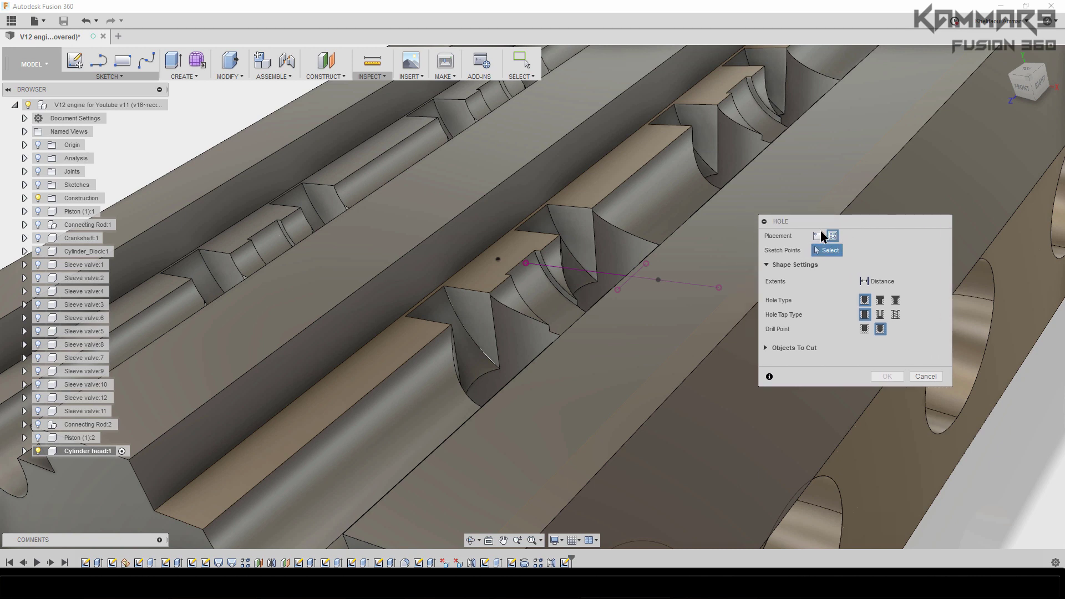
click(498, 259)
shift+middle_drag(474, 283, 683, 278)
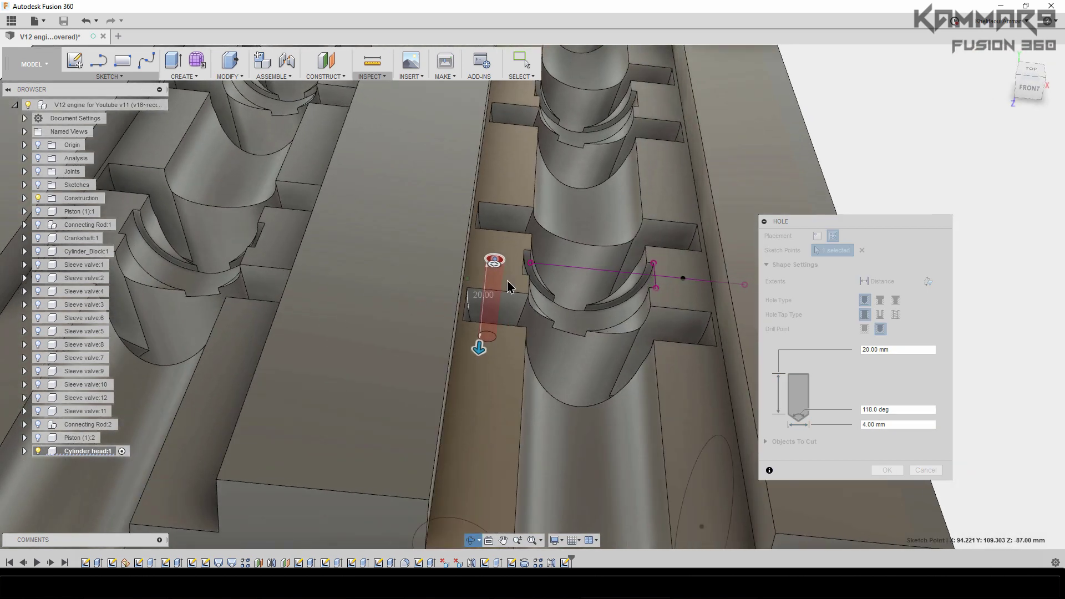
click(682, 278)
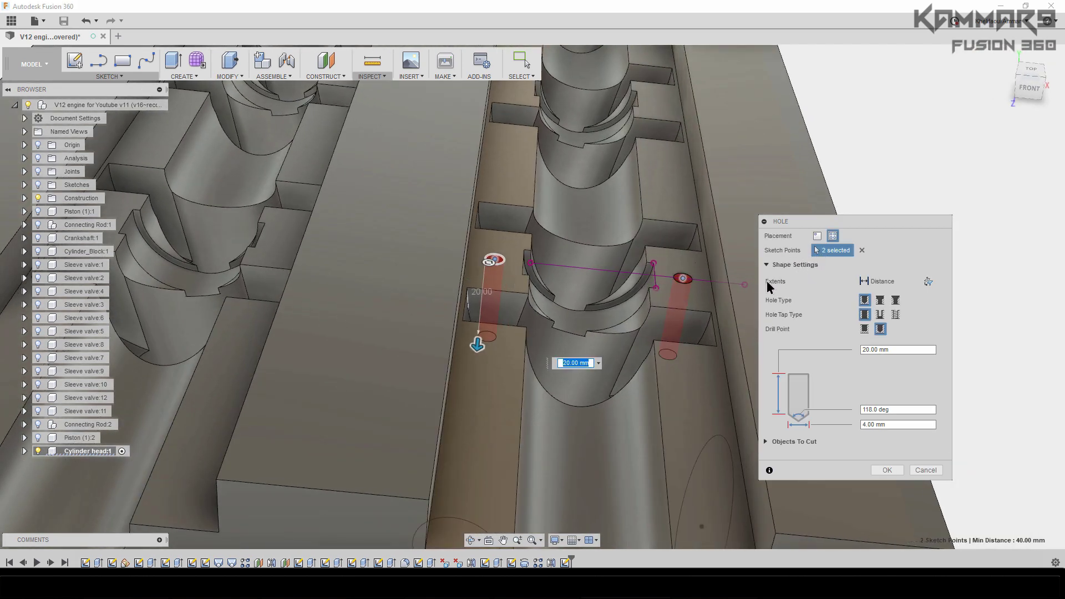
Create both simple holes with Distance extents, 20 mm depth, a 118-degree drill point and 4 mm diameter
click(907, 280)
click(906, 280)
click(864, 313)
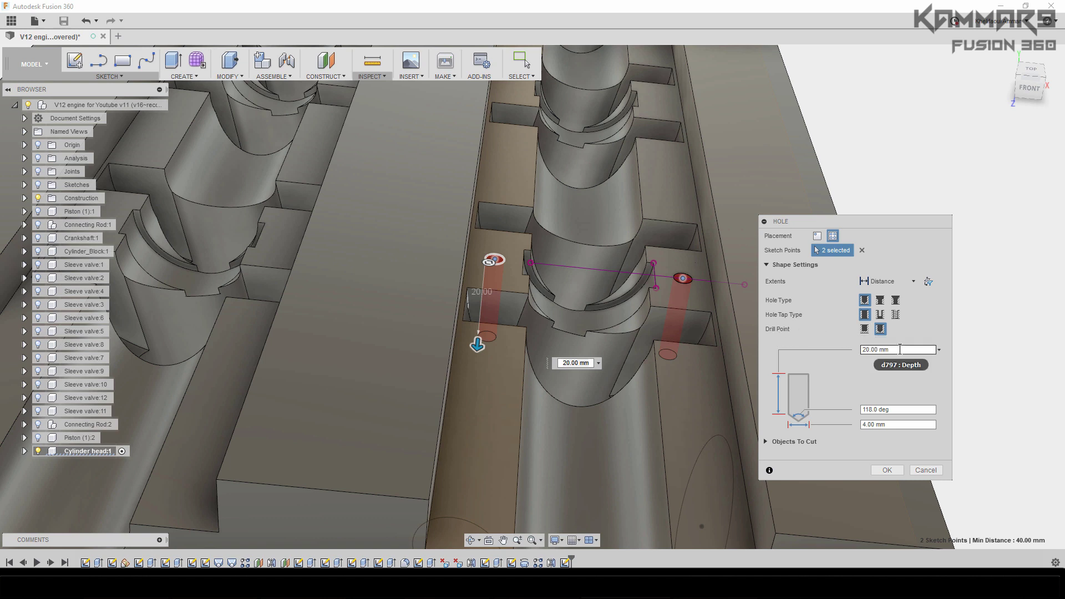
drag(898, 349, 865, 350)
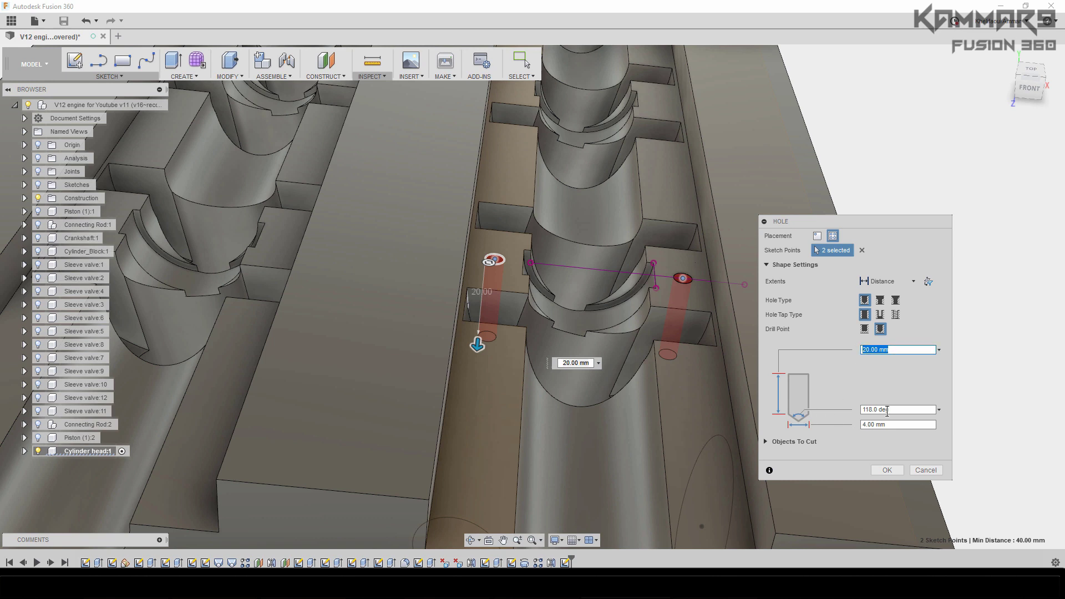
drag(901, 410, 861, 426)
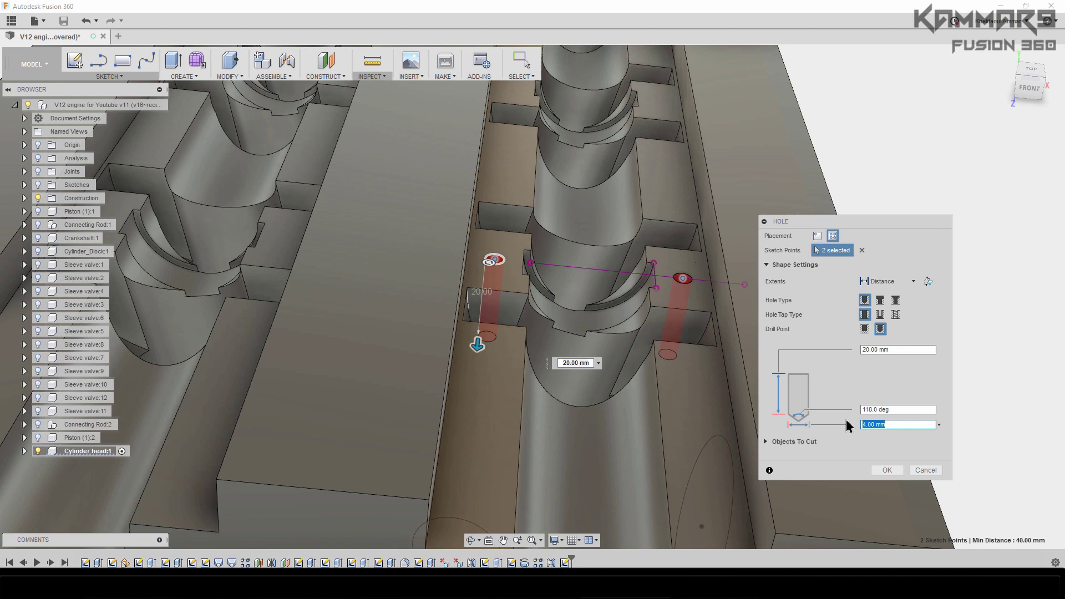
click(886, 470)
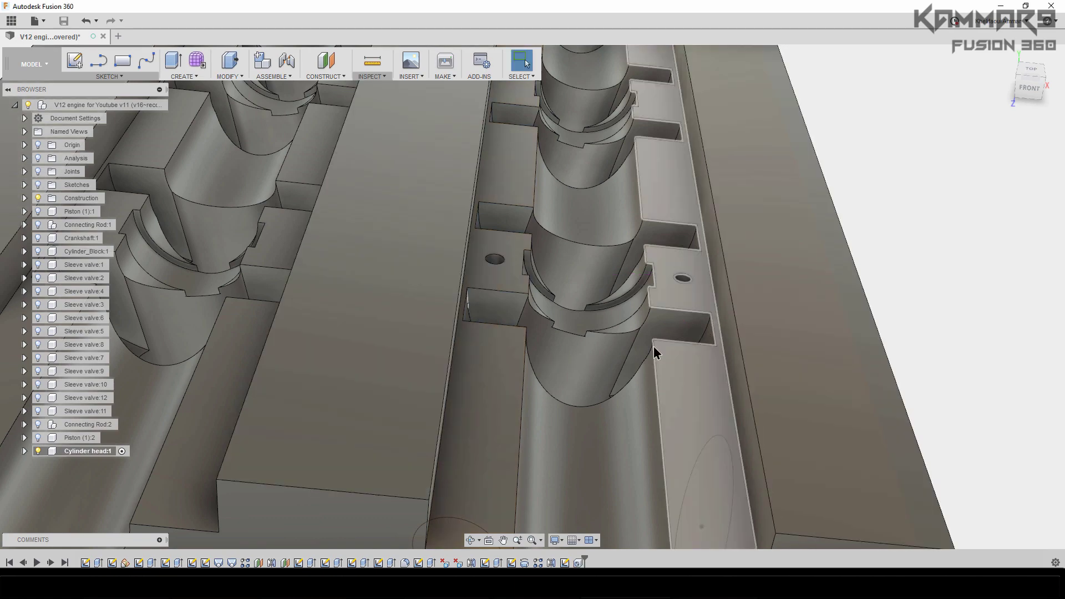
Start a rectangular pattern of features and choose the new two-hole feature as the object
scroll(637, 345, down, 1)
scroll(623, 344, down, 3)
shift+middle_drag(658, 278, 628, 298)
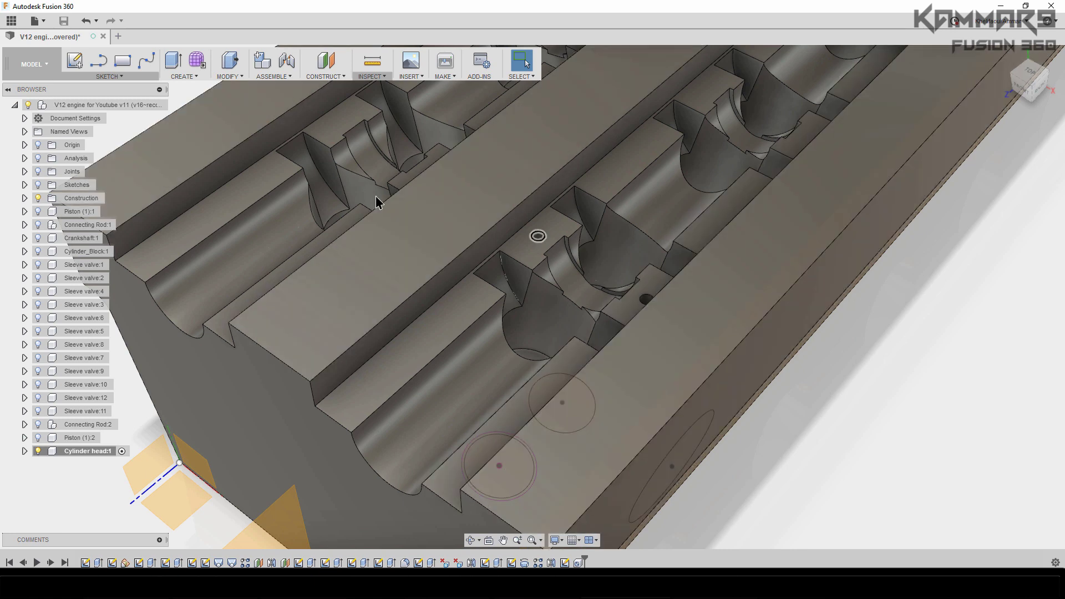
scroll(600, 326, down, 1)
middle_drag(600, 326, 513, 438)
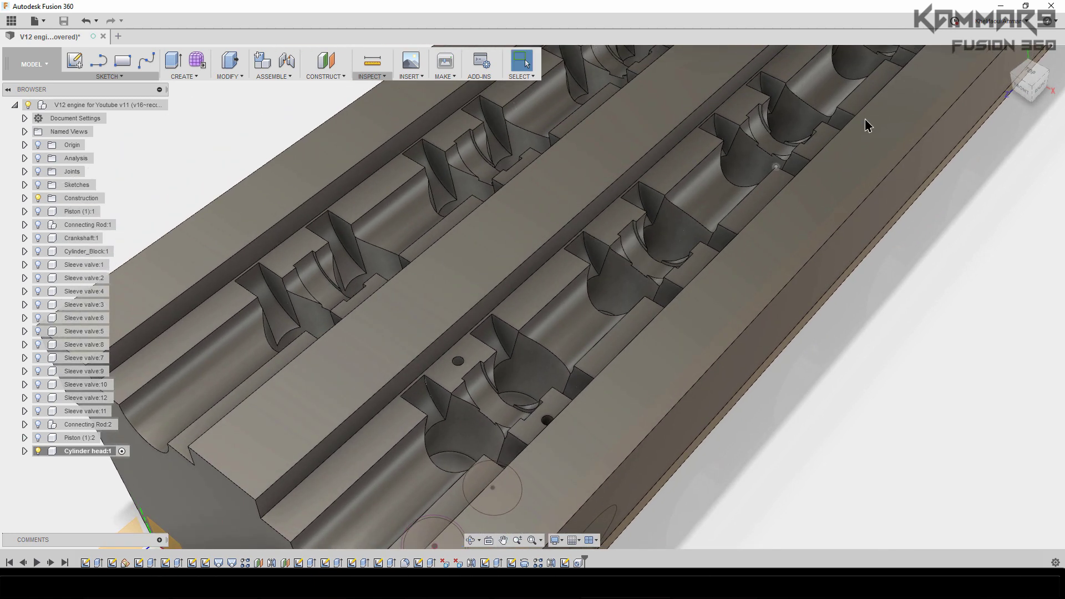
middle_drag(563, 320, 604, 285)
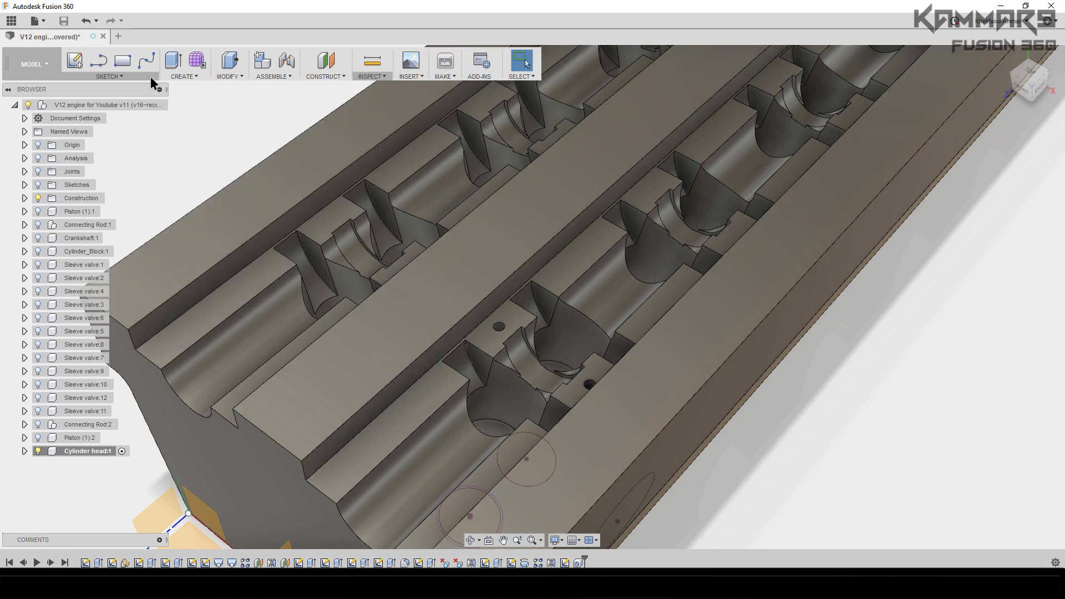
click(195, 75)
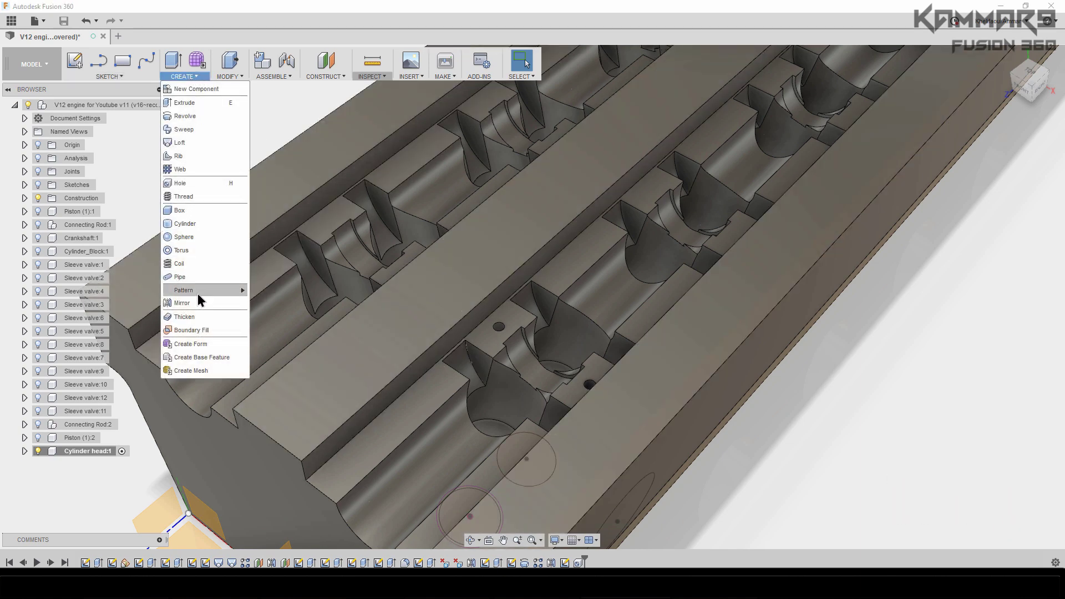
mouse_move(199, 292)
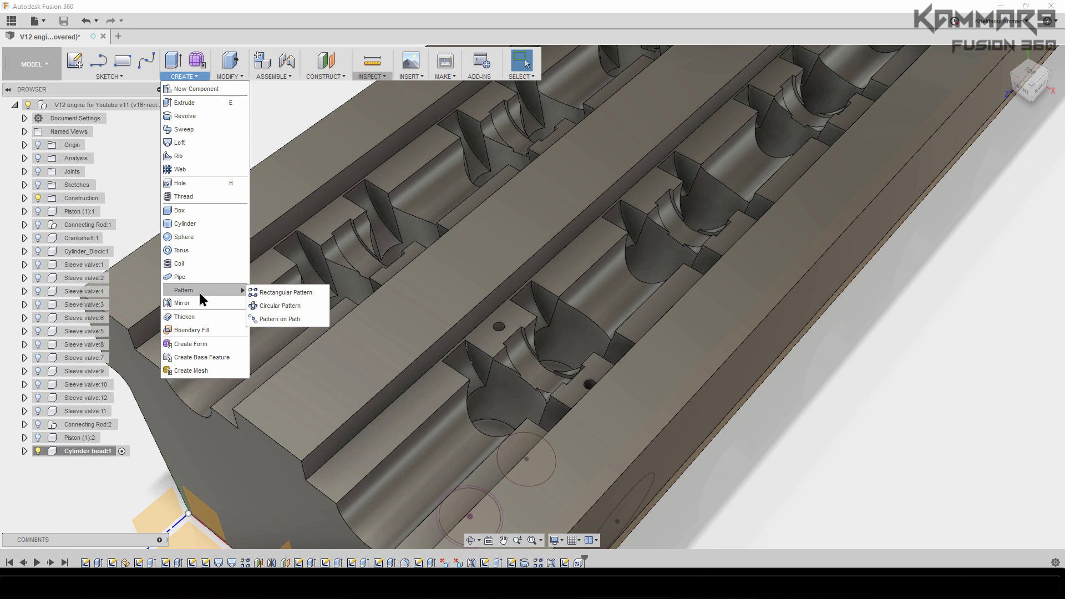
click(282, 296)
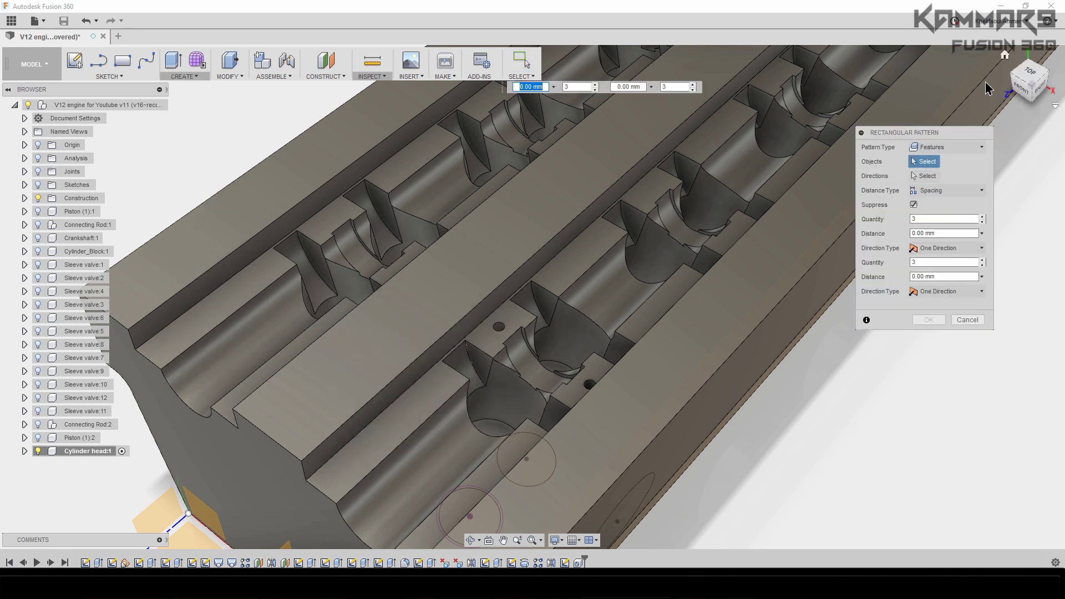
click(948, 148)
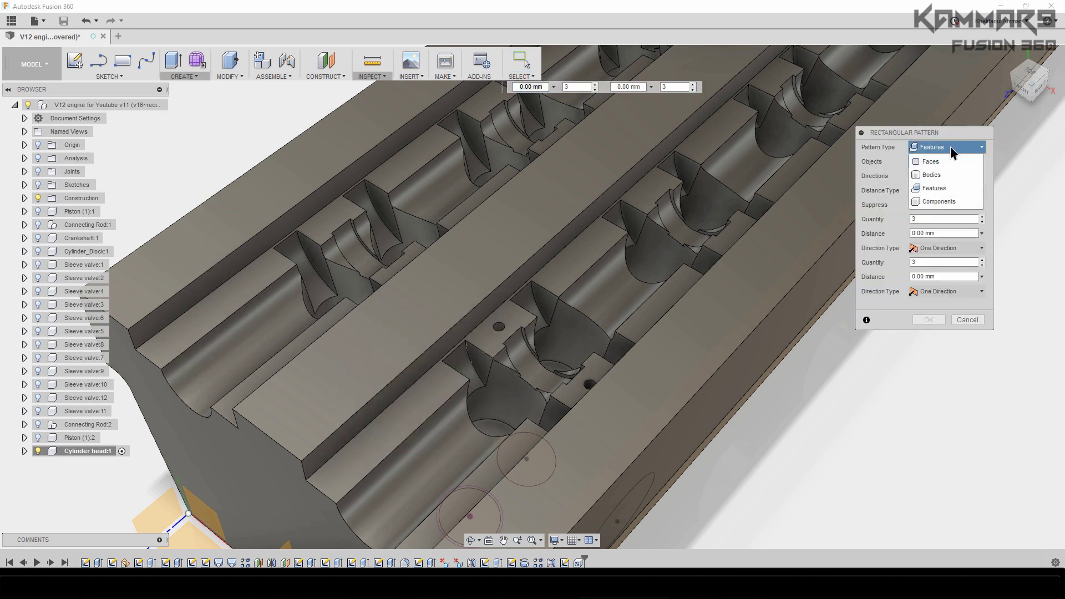
click(950, 147)
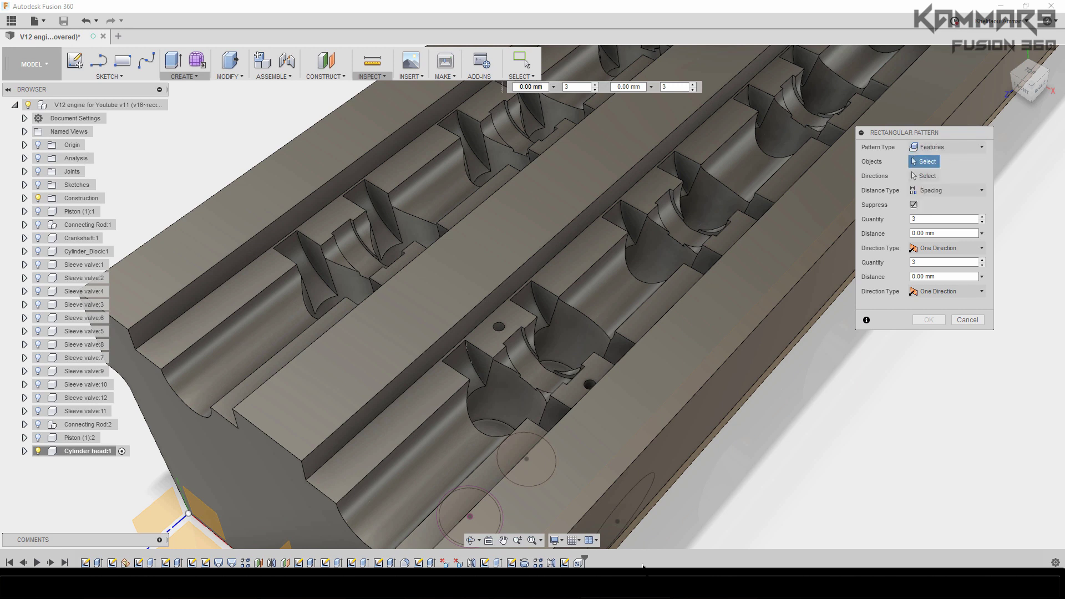
click(580, 563)
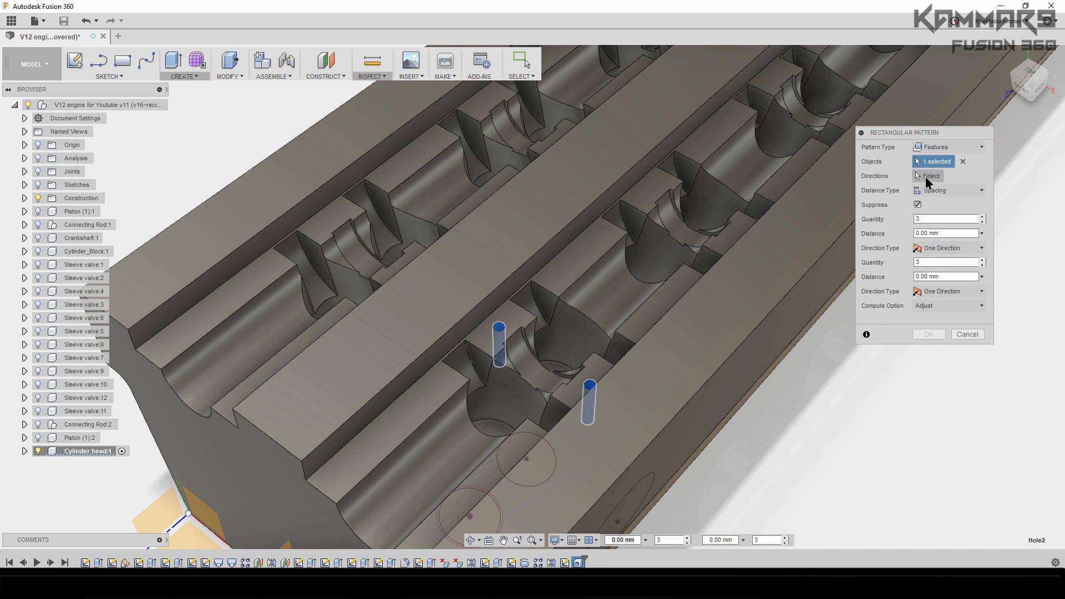
Pattern the hole pair along the cylinder head with 6 instances at 90 mm spacing and quantity 1 in the second direction
scroll(670, 379, down, 1)
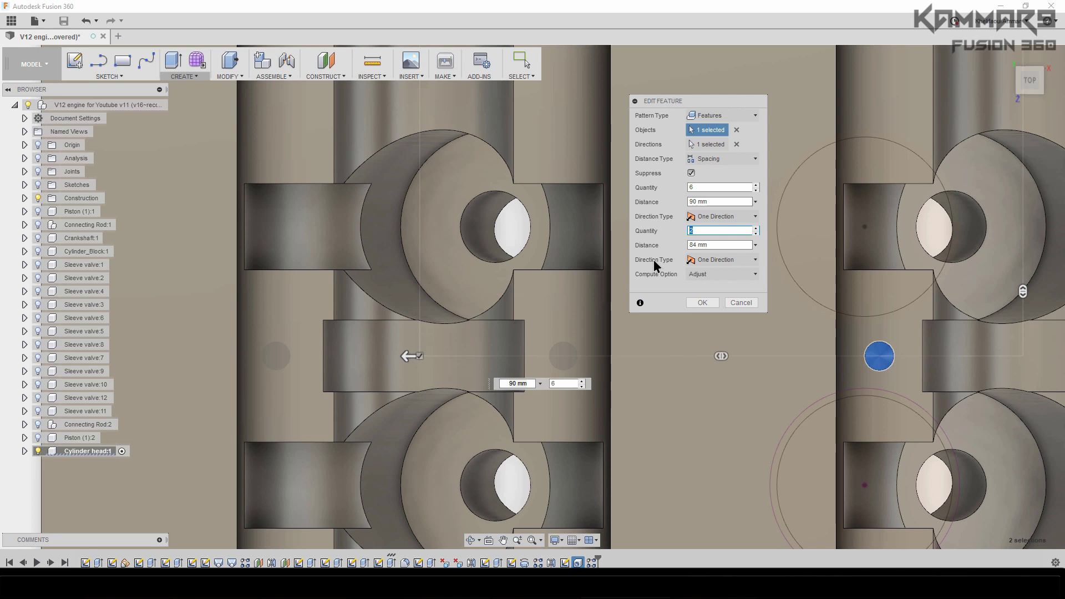
text(1)
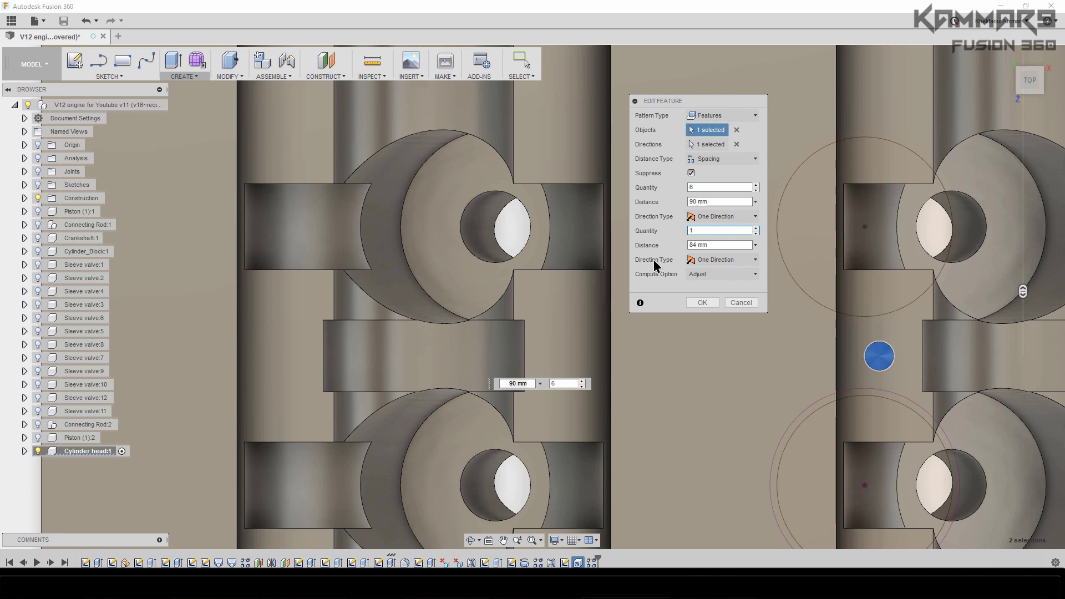
click(700, 302)
Start a feature mirror and select the two-hole feature together with its rectangular pattern as the objects
scroll(638, 367, up, 5)
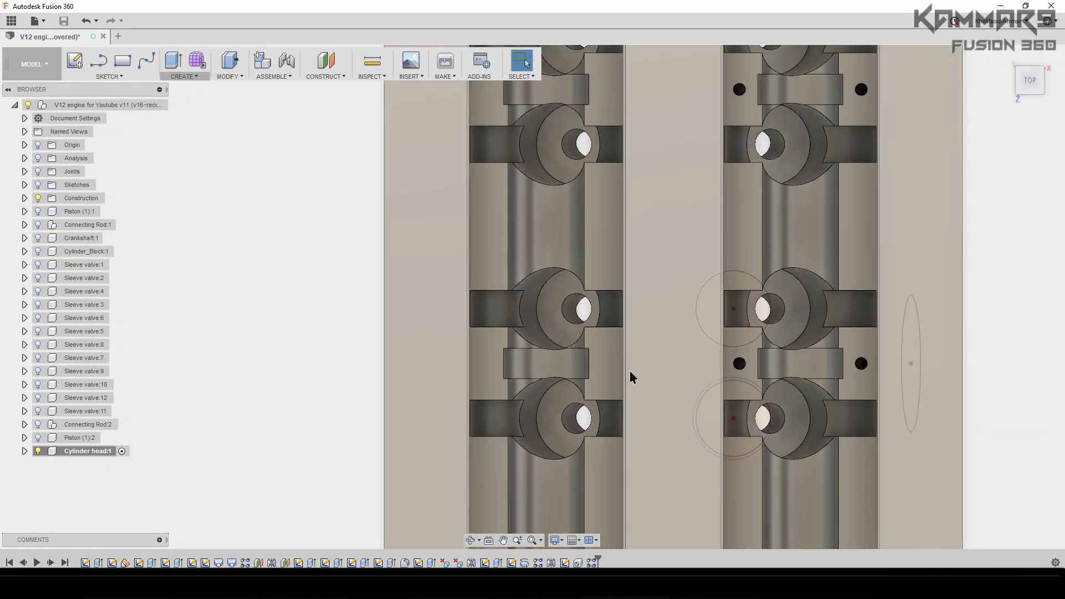
scroll(624, 379, up, 5)
scroll(700, 169, down, 3)
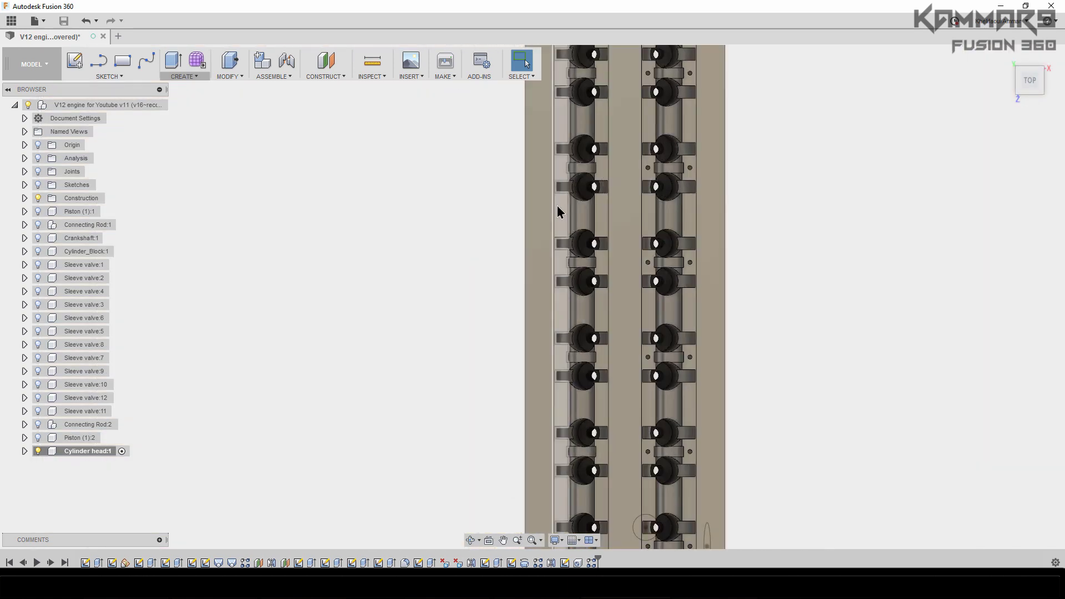
scroll(637, 333, up, 1)
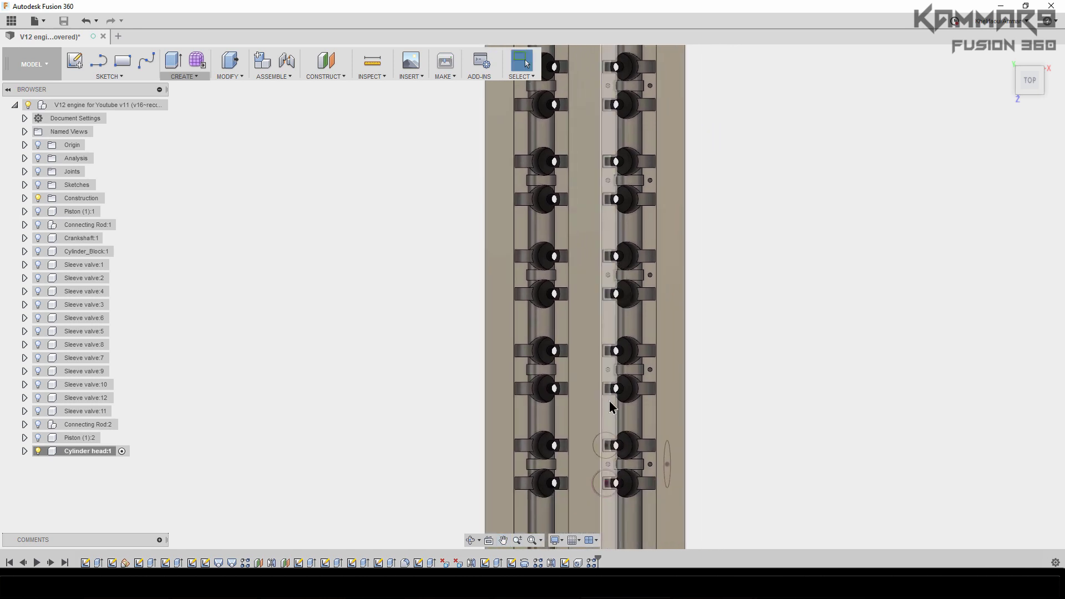
scroll(613, 408, down, 1)
scroll(634, 410, down, 3)
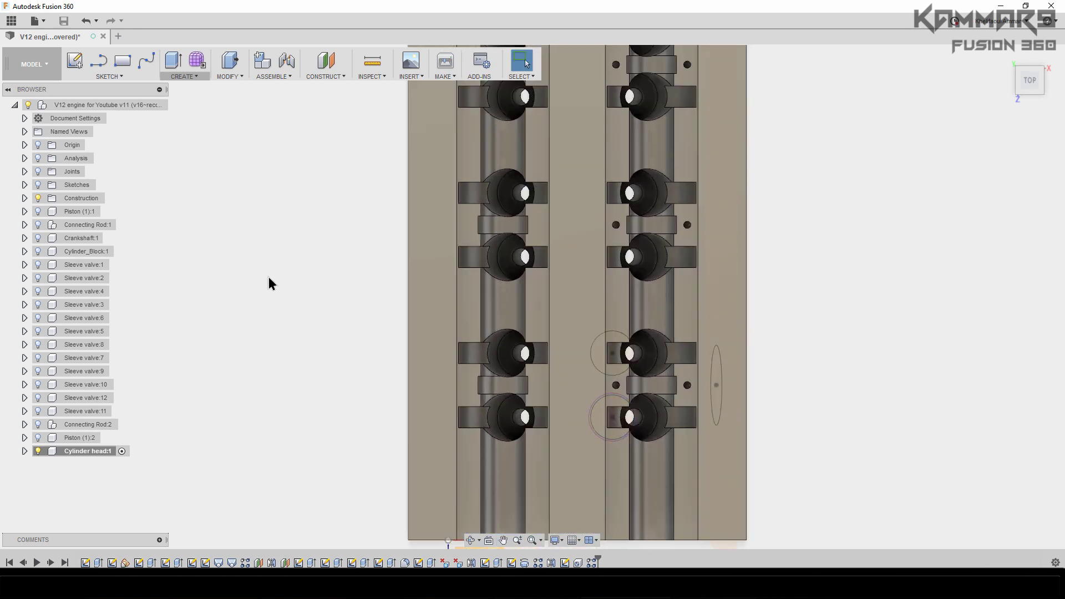
click(172, 77)
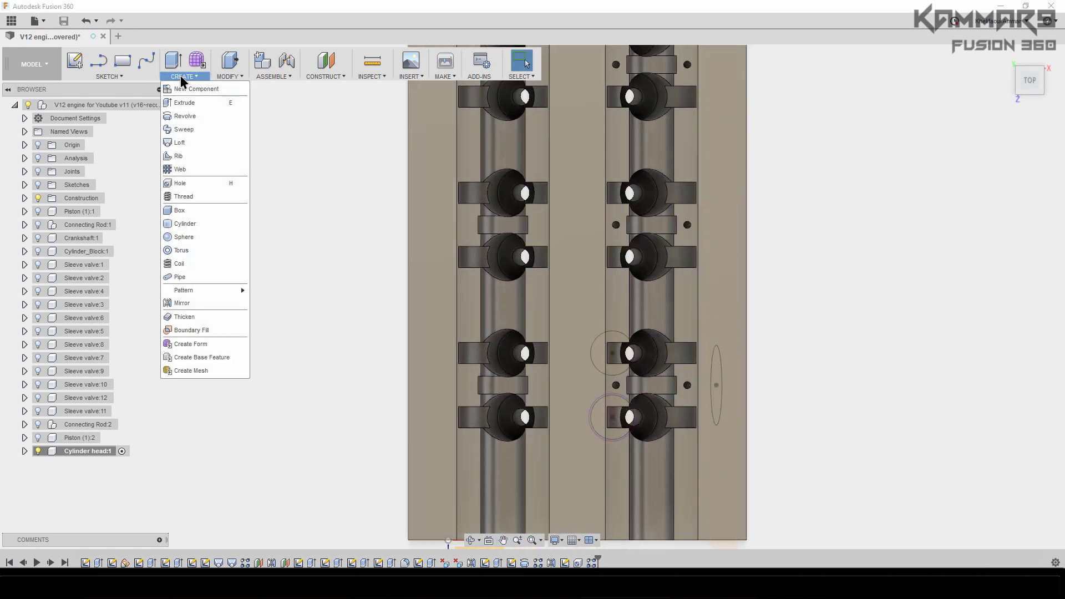
click(201, 304)
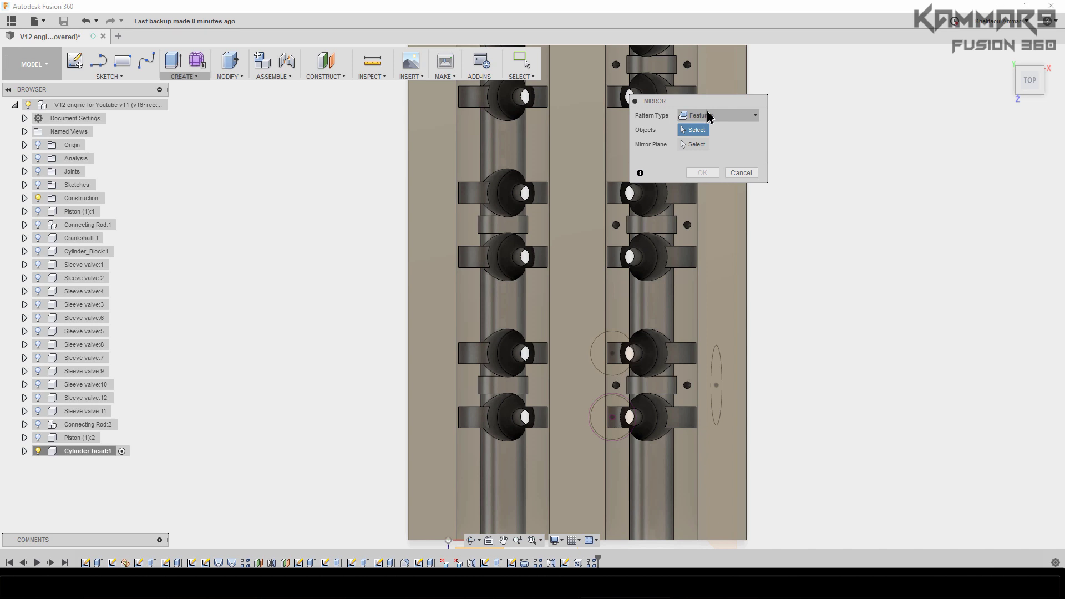
click(591, 562)
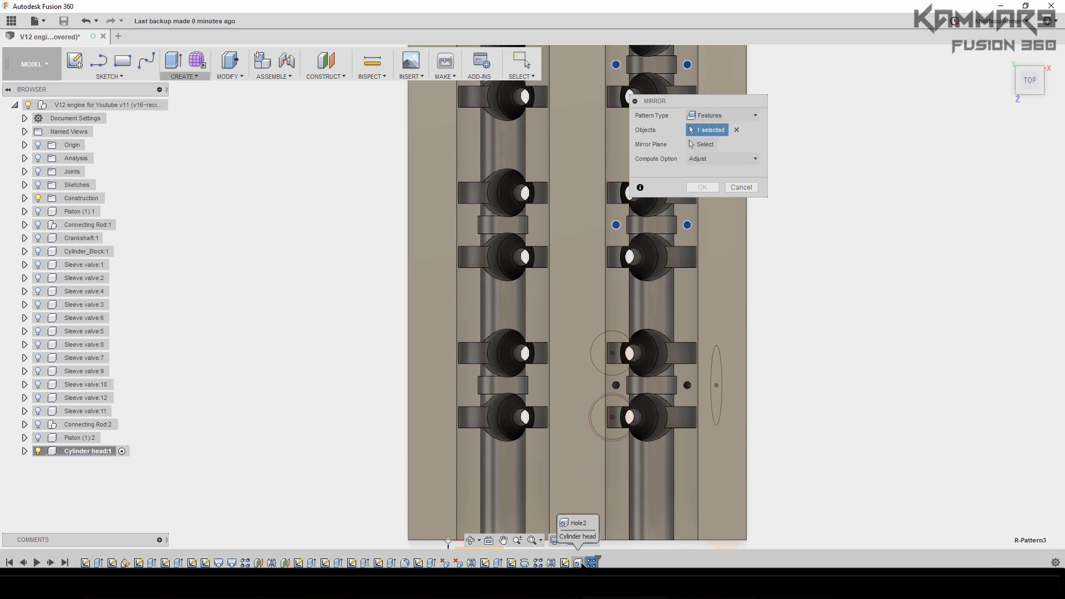
click(579, 563)
Mirror the selected hole features across the construction plane running lengthwise through the middle of the cylinder head
click(700, 144)
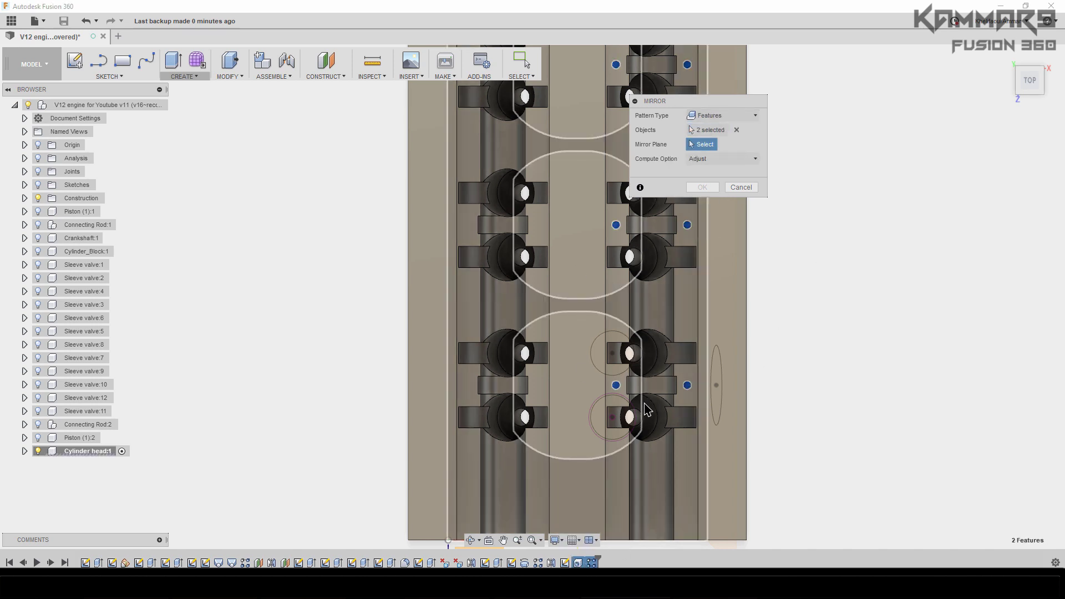
middle_drag(637, 411, 660, 257)
click(598, 451)
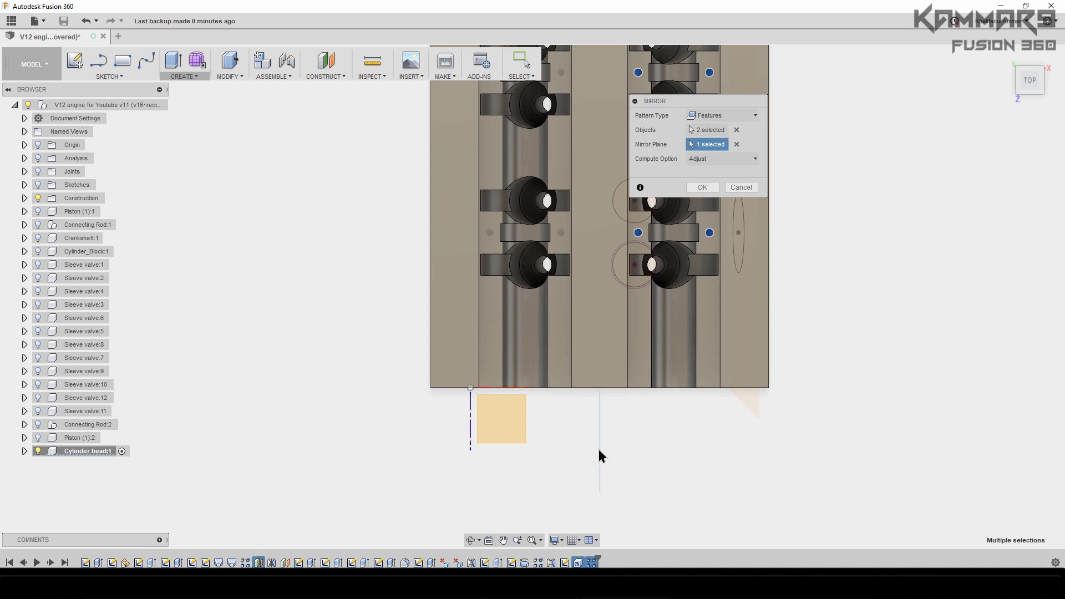
middle_drag(700, 144, 679, 217)
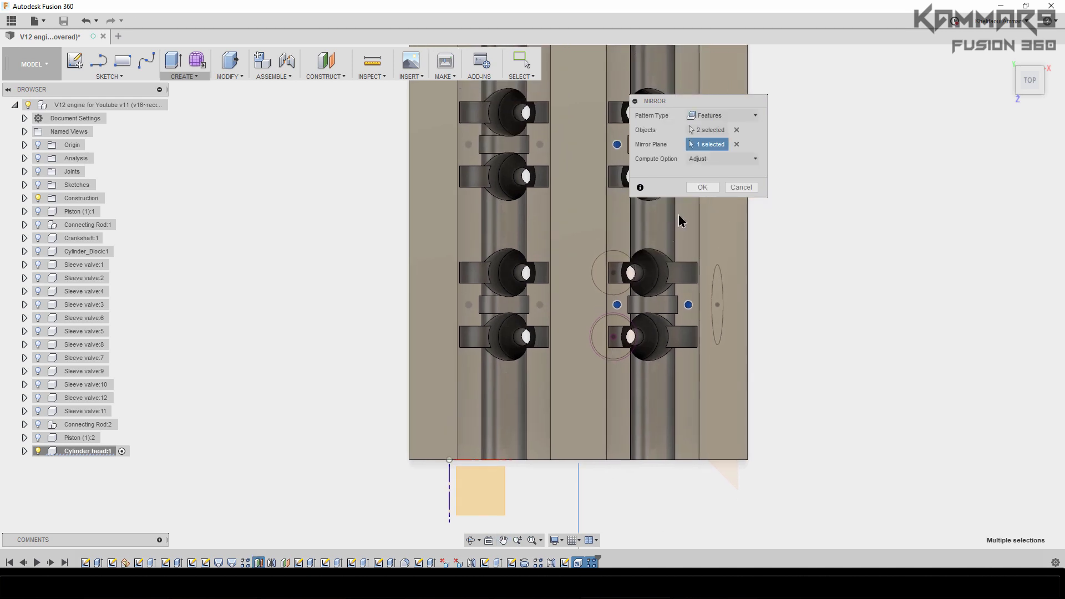
click(702, 187)
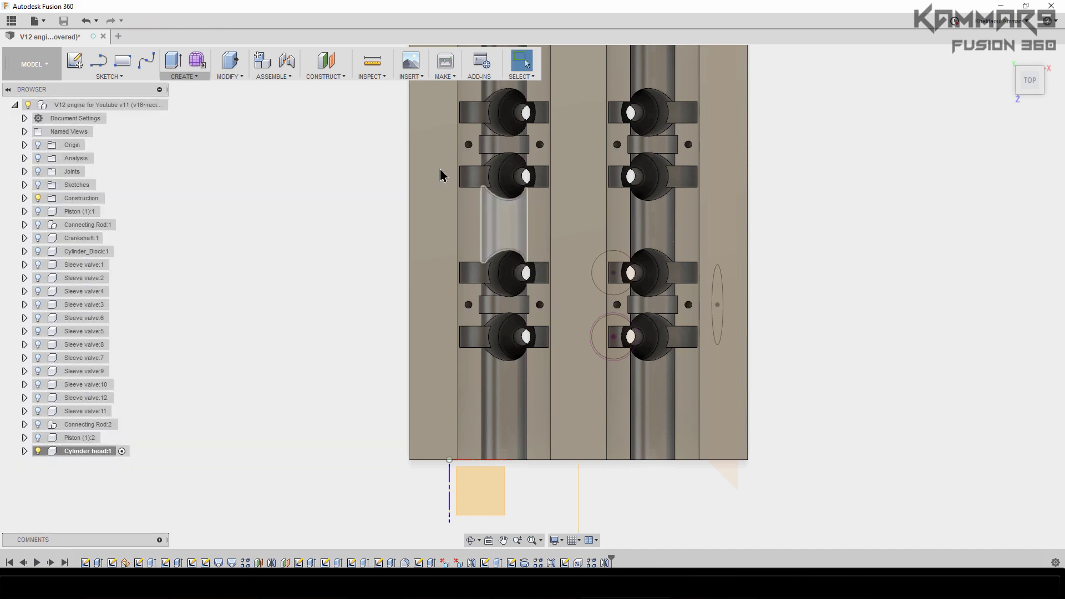
Measure the distance between a mirrored bolt hole's edge and the adjacent edge of the bearing recess
click(373, 58)
scroll(553, 289, up, 2)
scroll(553, 289, up, 3)
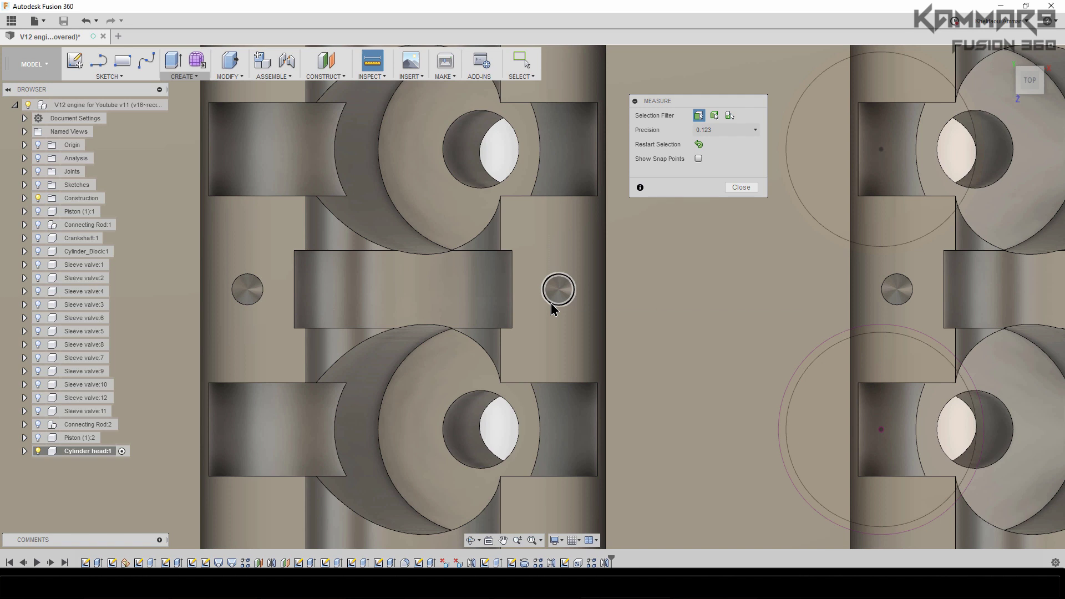
click(556, 305)
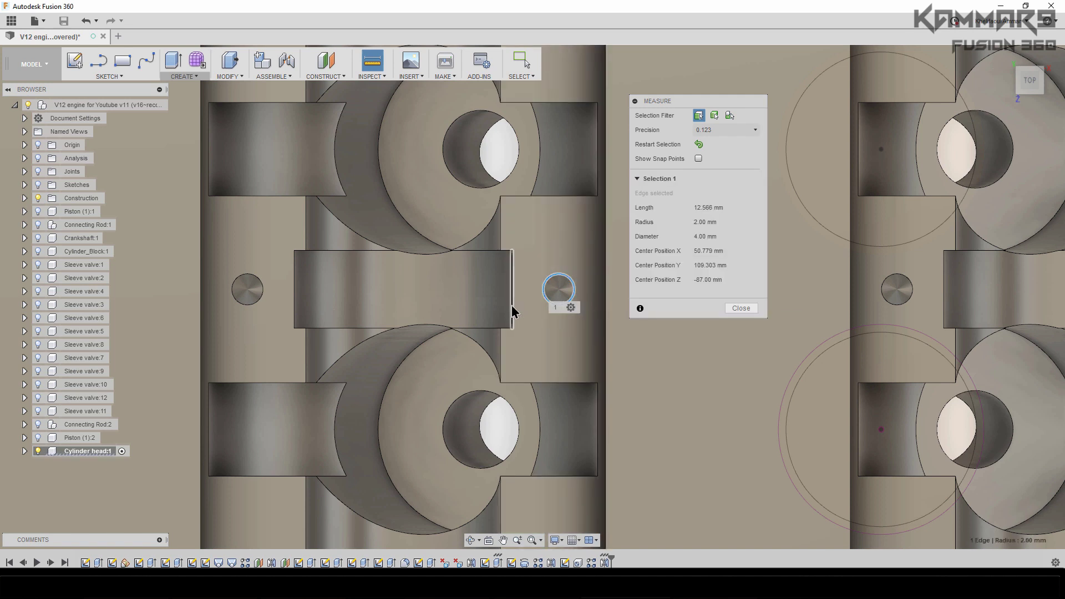
click(512, 306)
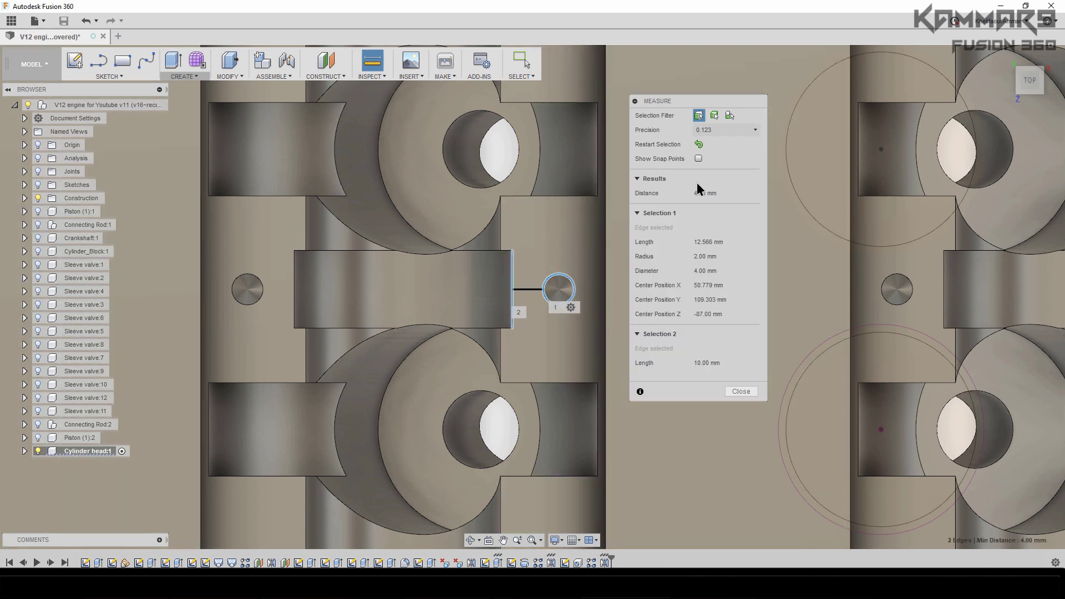
click(741, 391)
scroll(553, 382, down, 6)
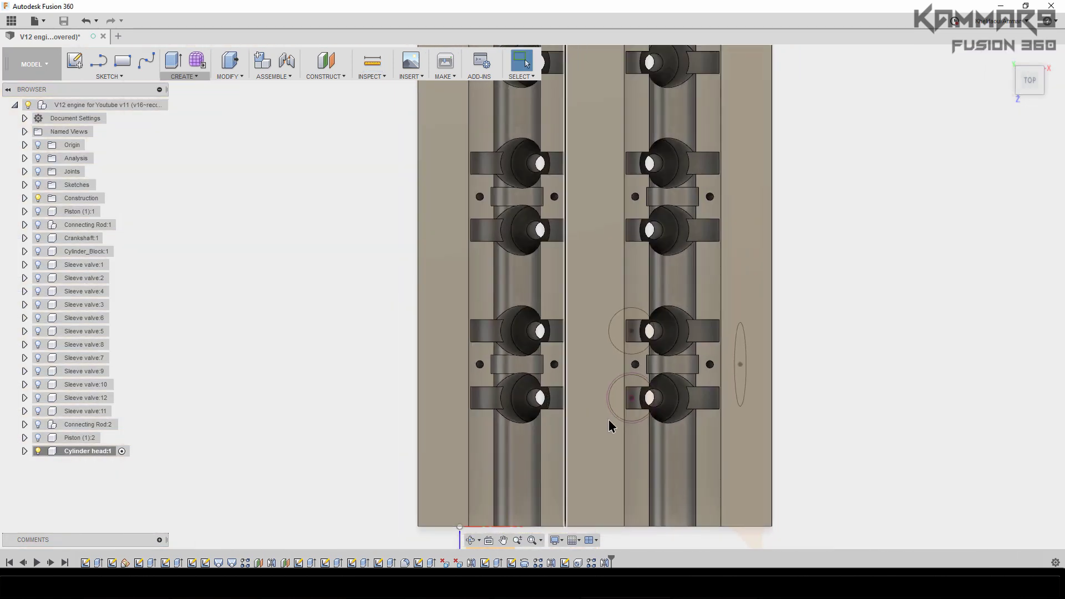
Examine the two rows of bolt holes along the top of the cylinder head from an angled view
shift+middle_drag(643, 425, 599, 310)
click(521, 61)
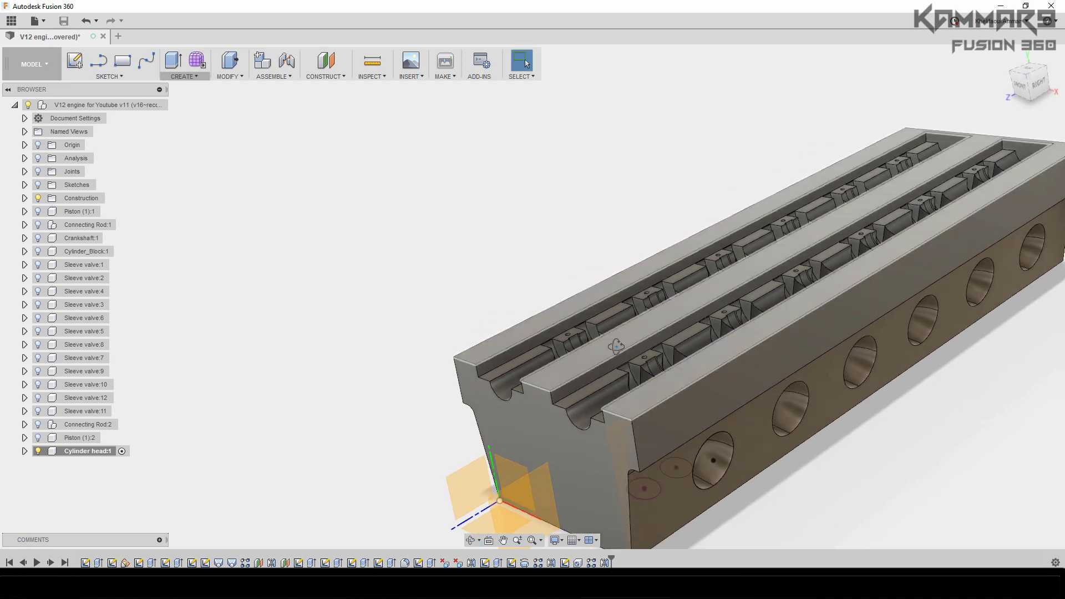
middle_drag(561, 288, 775, 211)
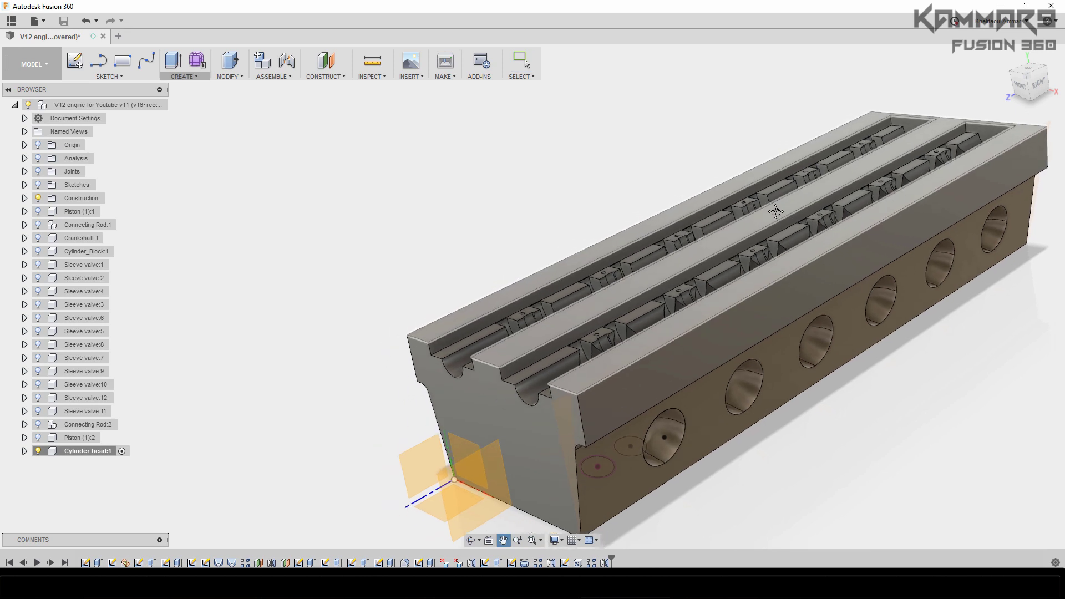
drag(775, 211, 793, 195)
key(Escape)
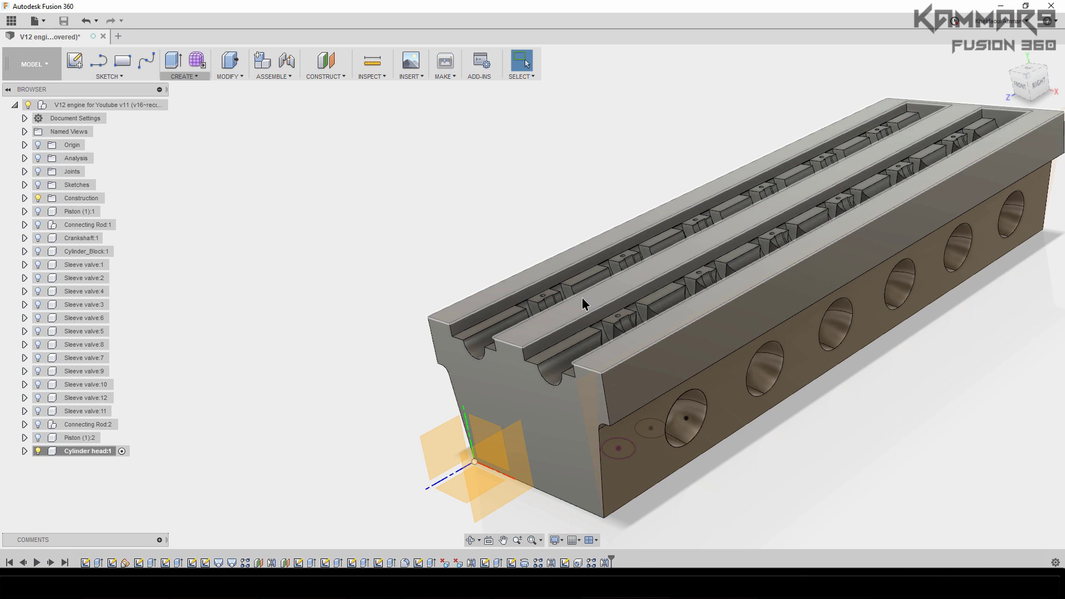
middle_drag(575, 328, 571, 219)
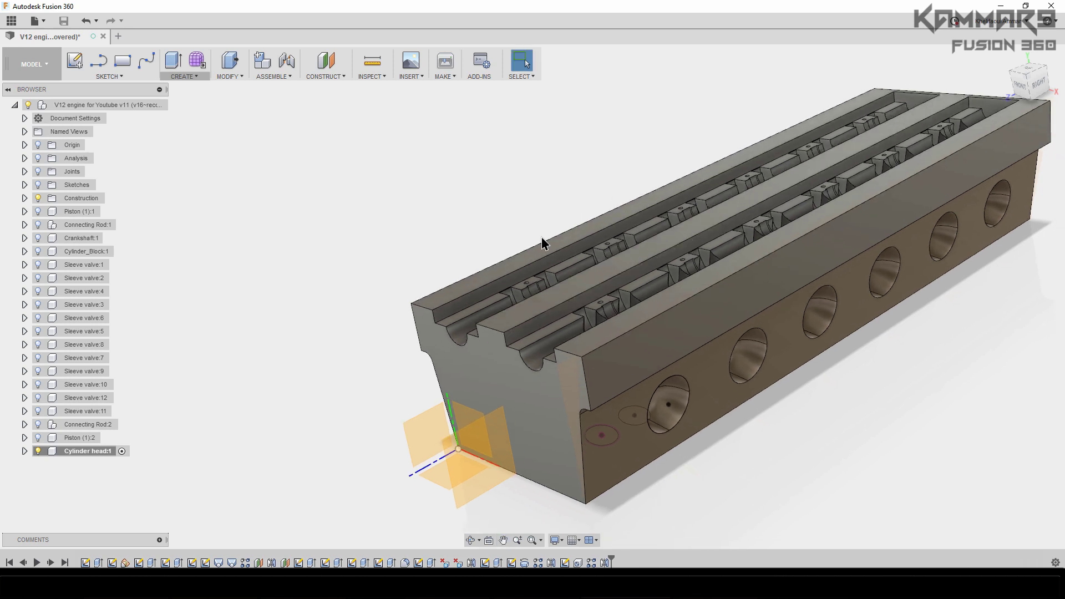
middle_drag(563, 253, 519, 248)
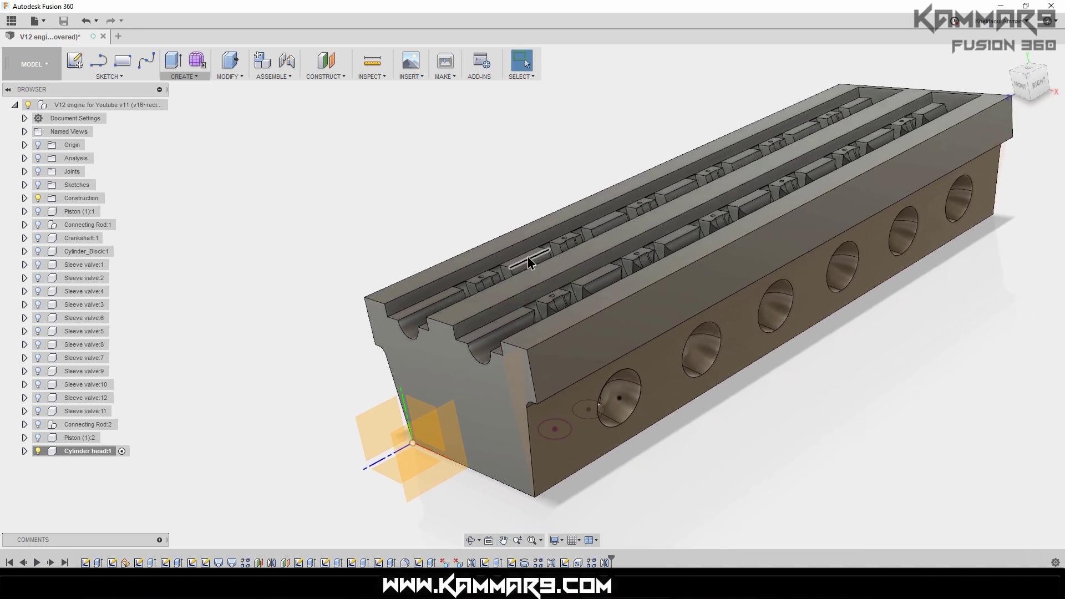
Start a new sketch on Plane2, the lengthwise mid-plane of the cylinder head
click(421, 487)
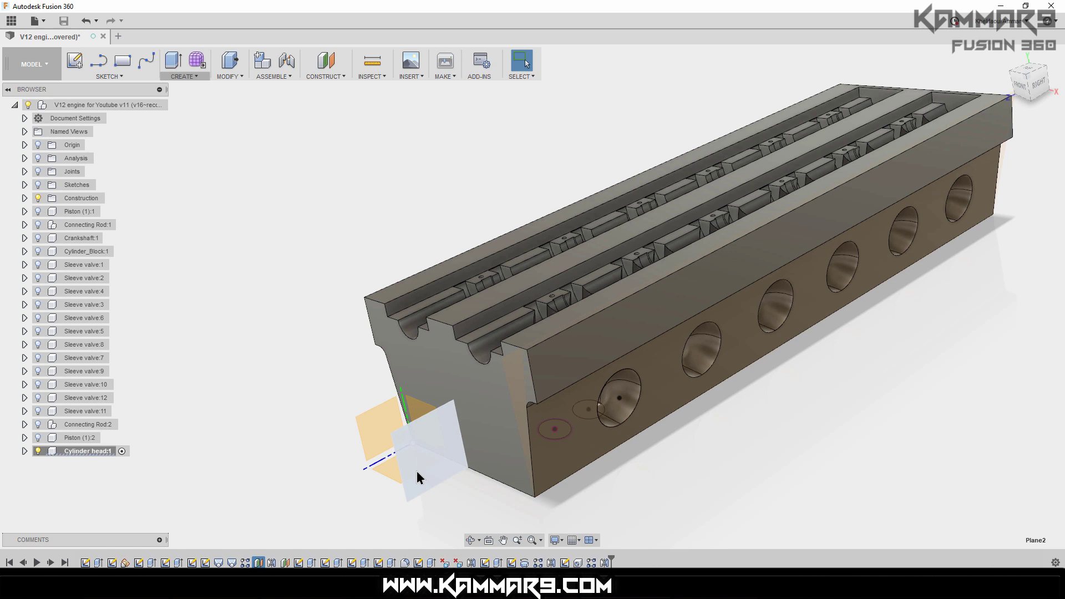
key(Escape)
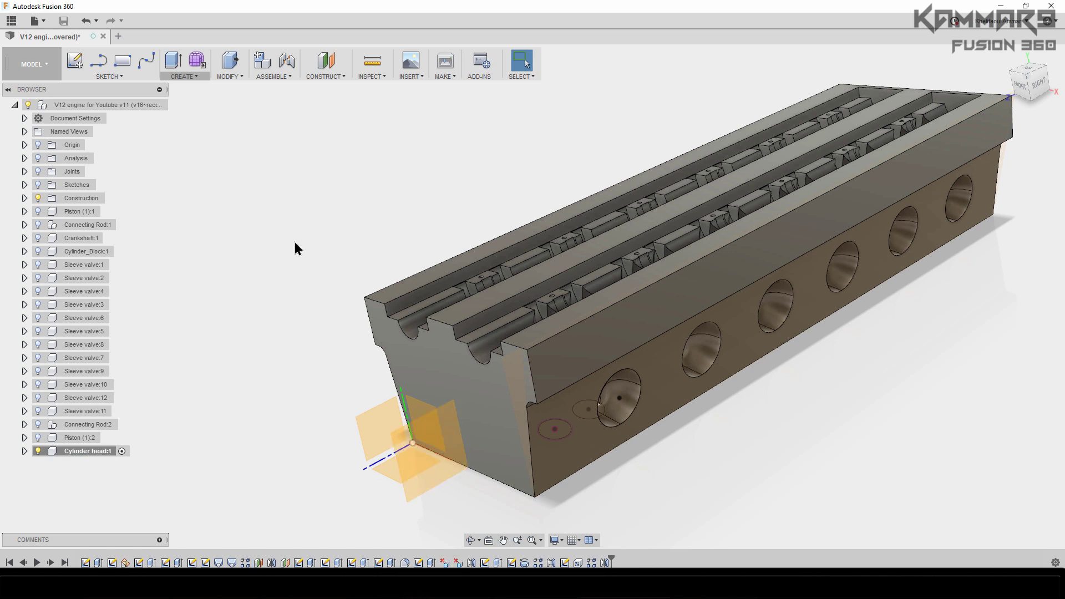
click(429, 481)
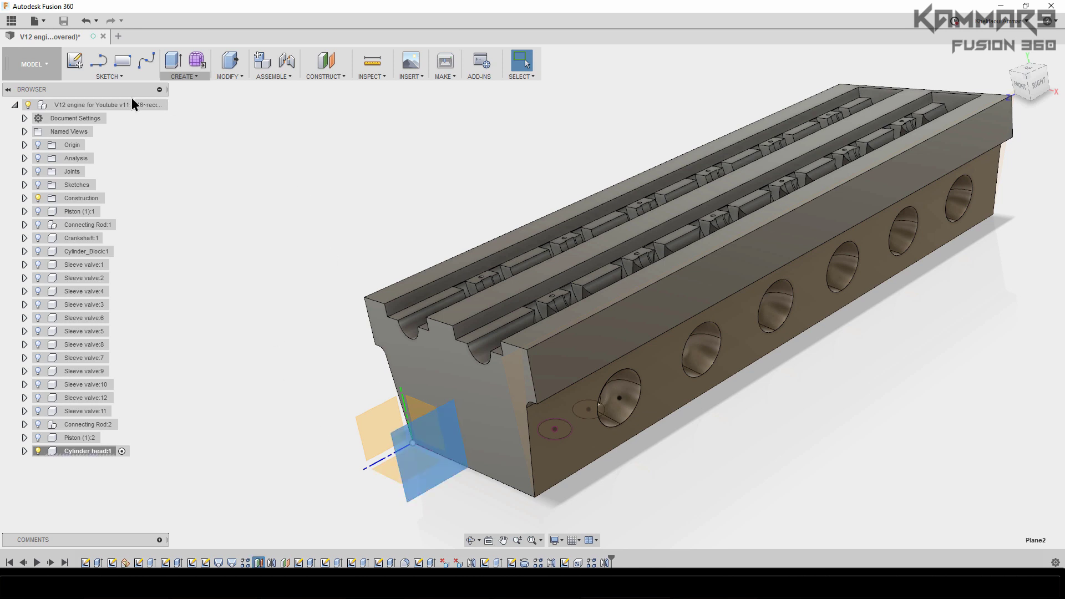
click(74, 61)
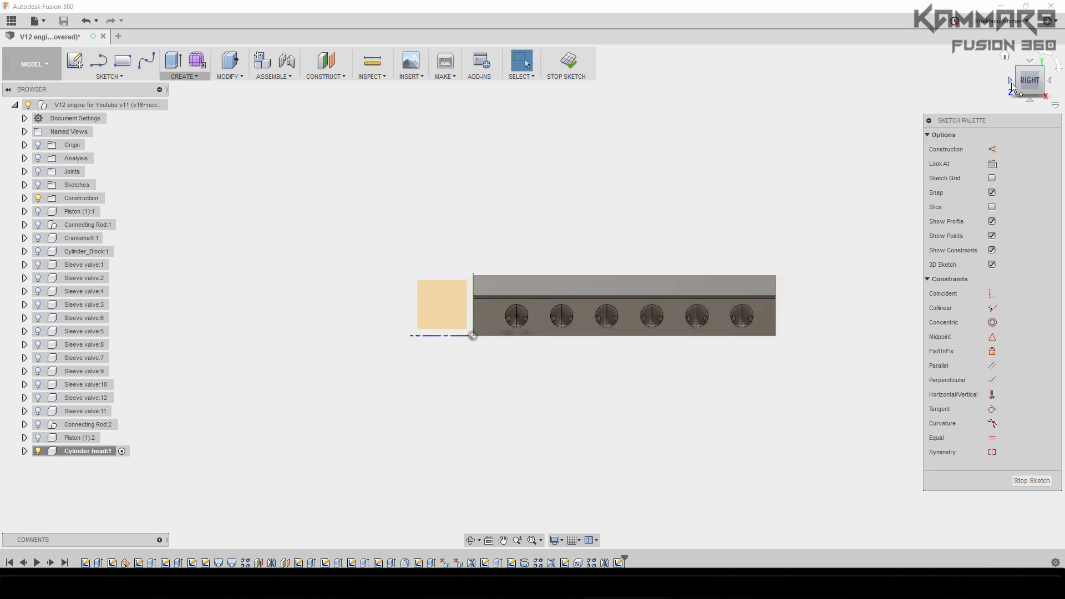
click(1010, 81)
click(1010, 81)
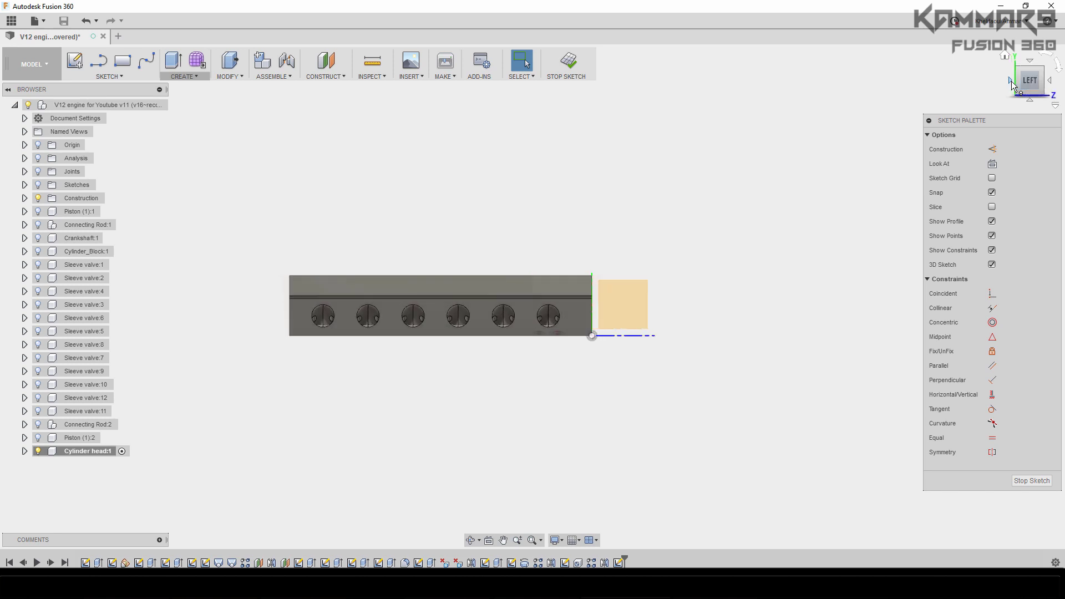
scroll(583, 327, up, 5)
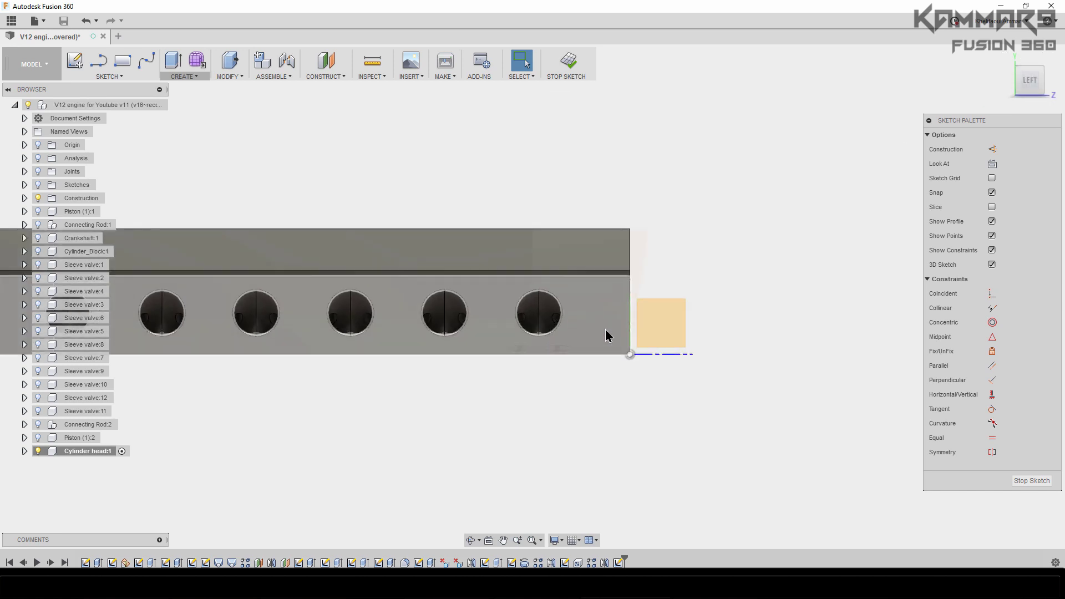
scroll(608, 319, up, 3)
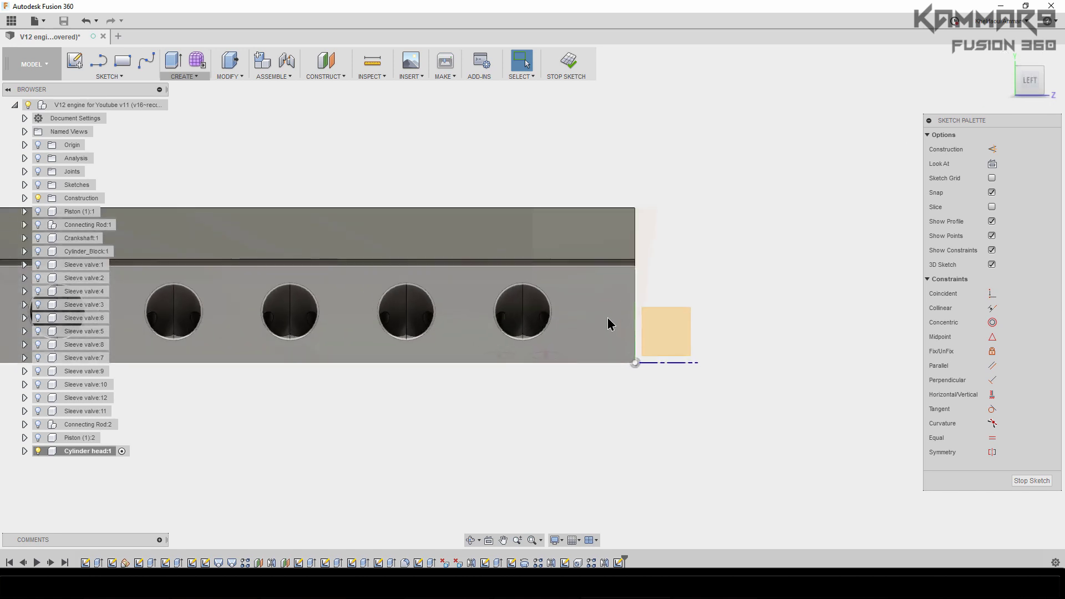
Set the visual style to Wireframe to expose the cylinder head's internal edges
click(555, 541)
mouse_move(636, 442)
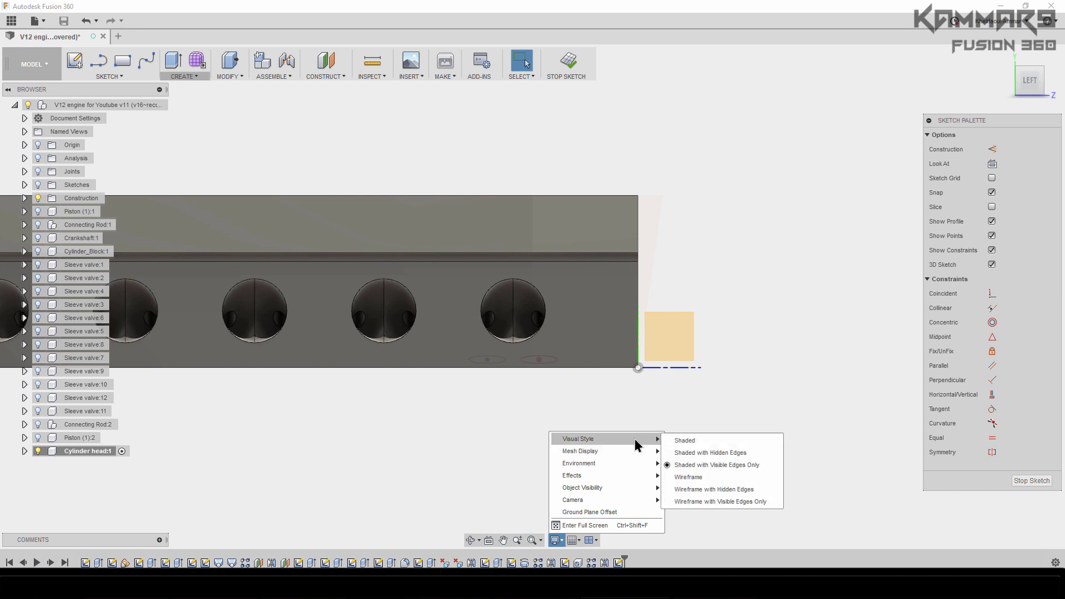
click(686, 477)
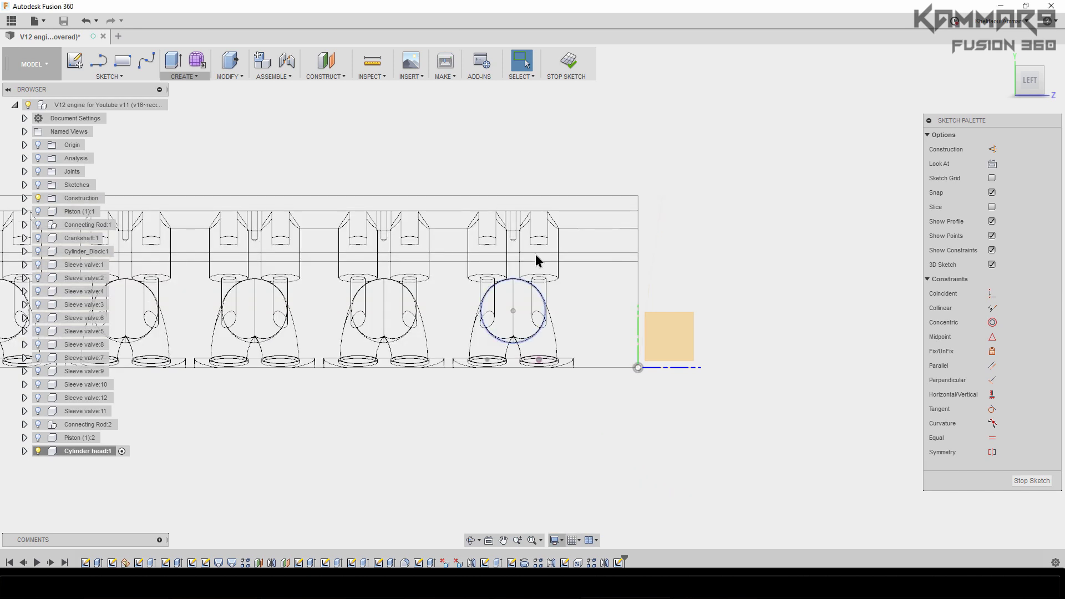
Draw a centreline through the end cylinder from the head's top edge down to the midpoint of the combustion chamber's upper edge
scroll(511, 270, up, 1)
scroll(514, 247, up, 5)
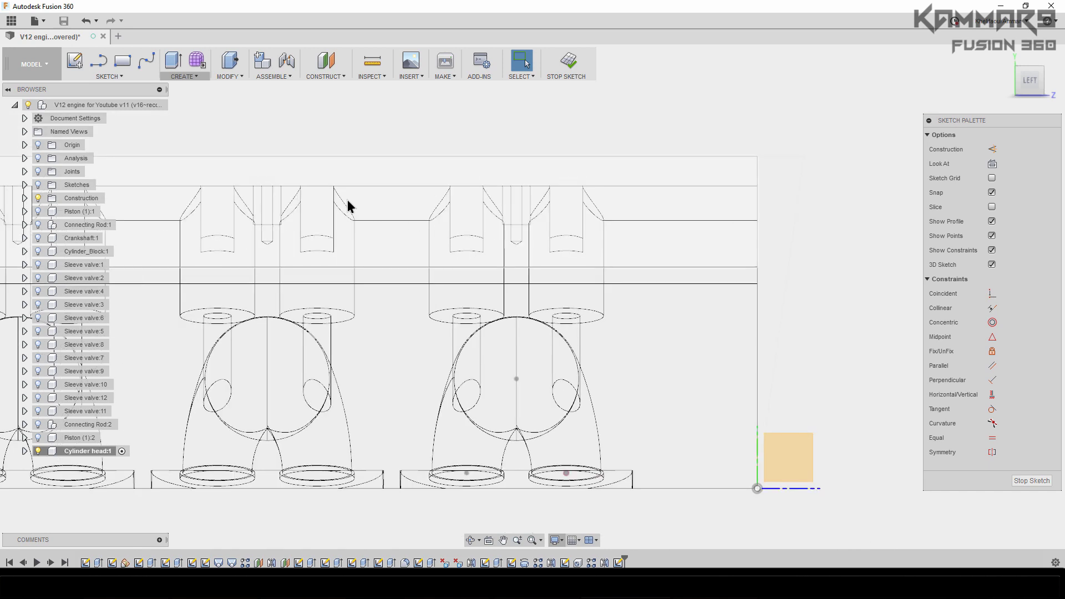
click(98, 62)
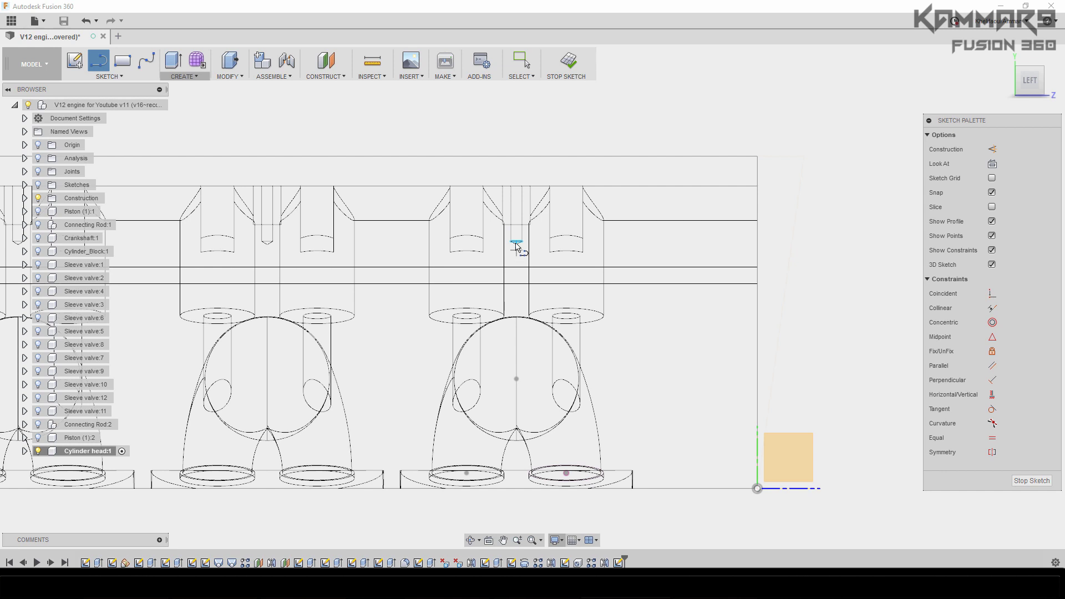
click(516, 157)
scroll(519, 174, up, 5)
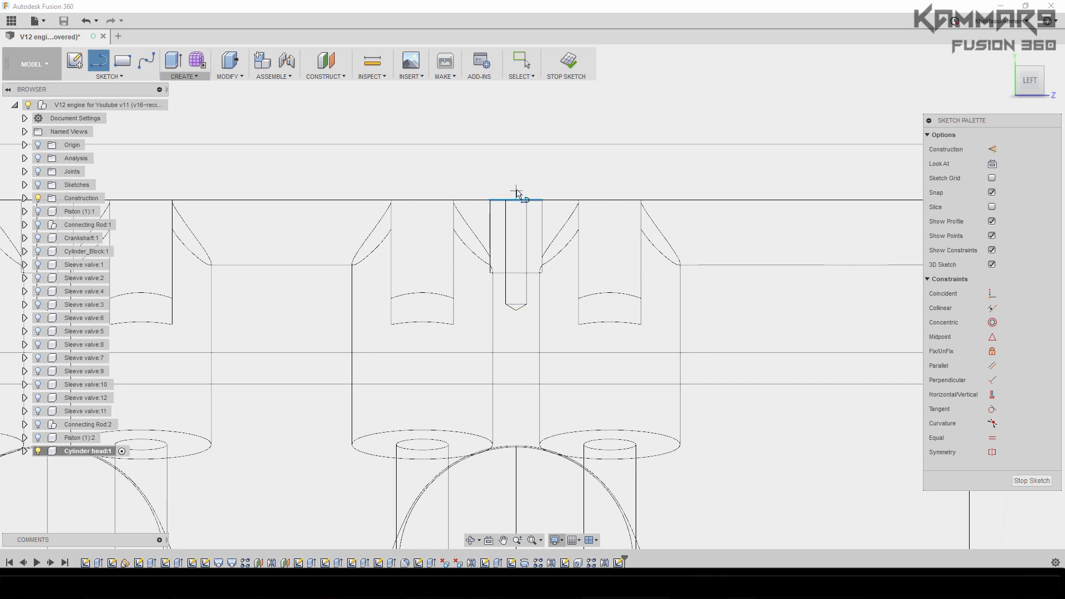
click(516, 146)
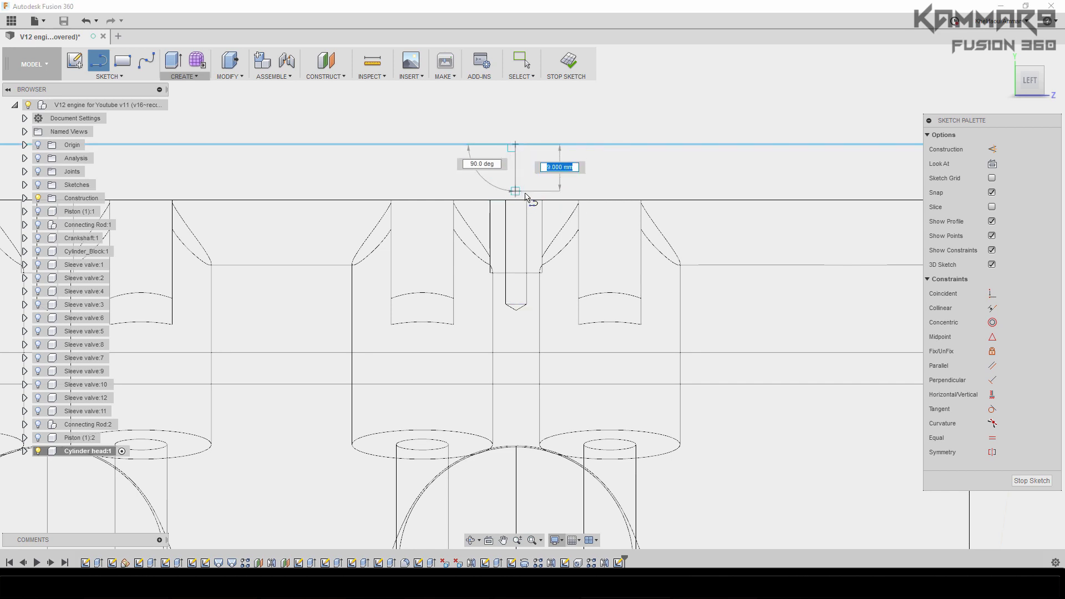
scroll(549, 222, down, 3)
scroll(549, 227, down, 1)
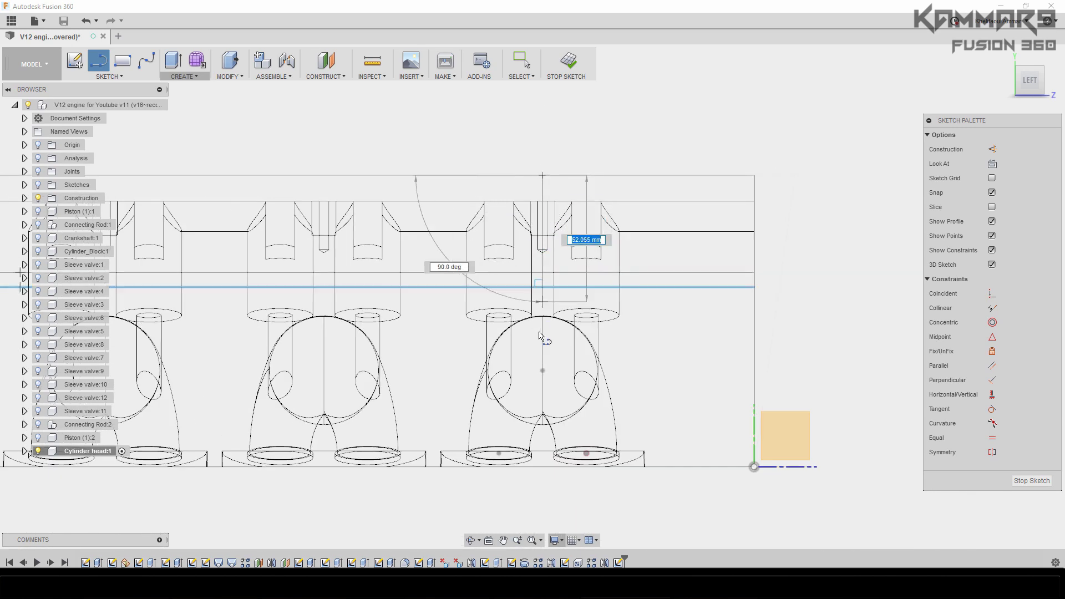
scroll(546, 455, up, 4)
scroll(546, 459, up, 2)
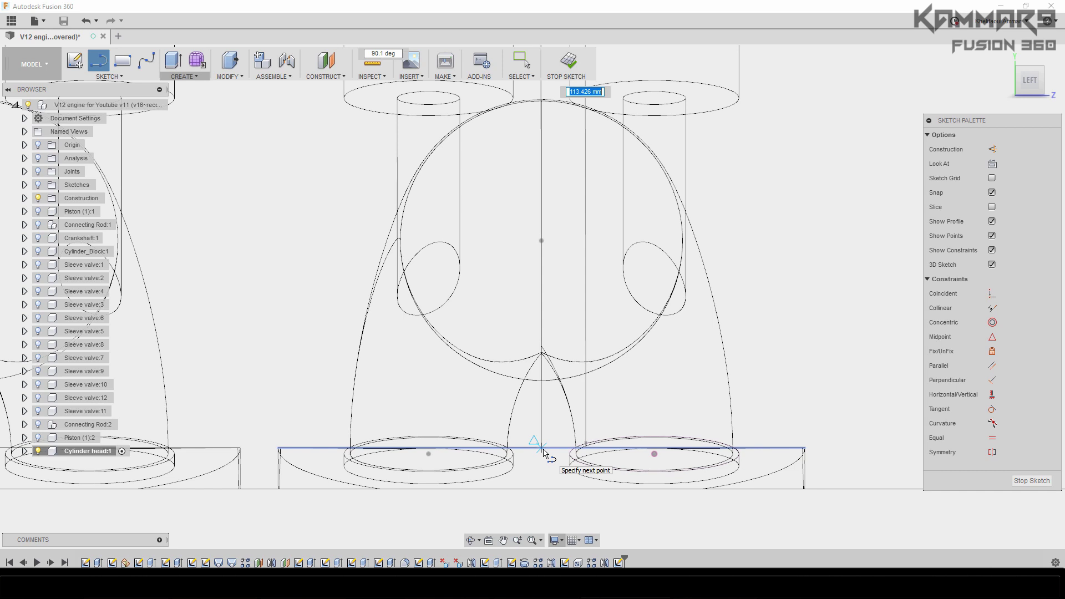
click(543, 452)
Start a stepped profile beside the centreline: a vertical line about 7.6 mm up from the chamber edge, a small outward step and another vertical line
scroll(544, 452, up, 4)
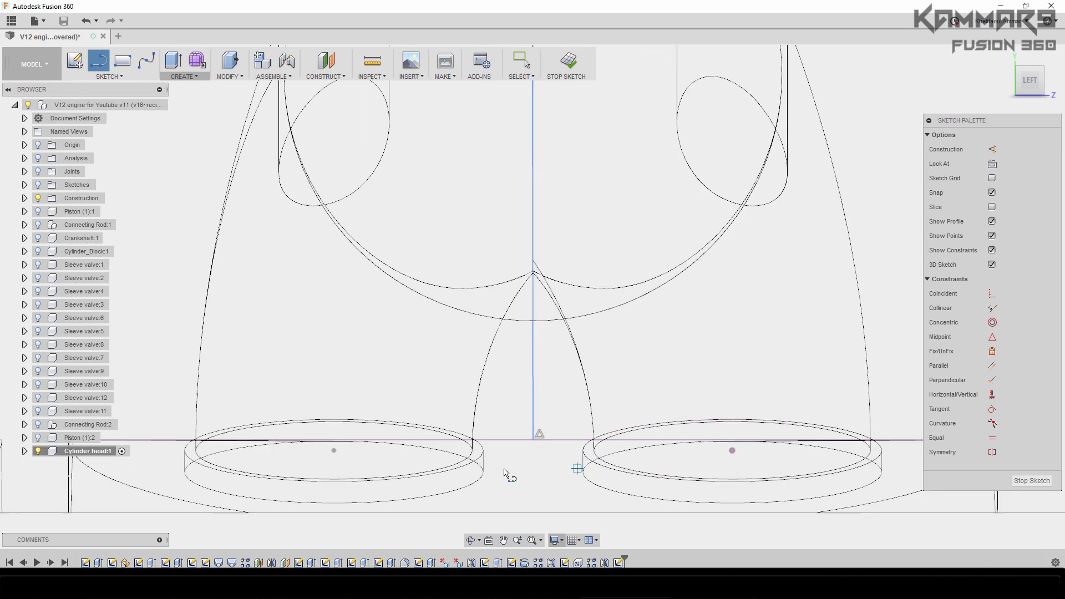
click(517, 438)
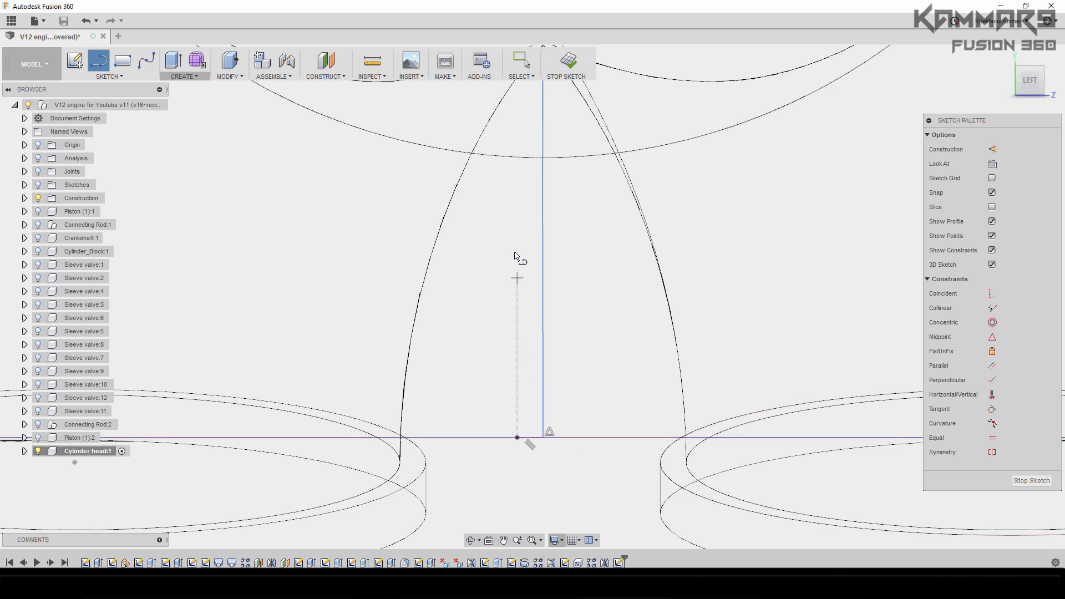
key(Escape)
click(517, 438)
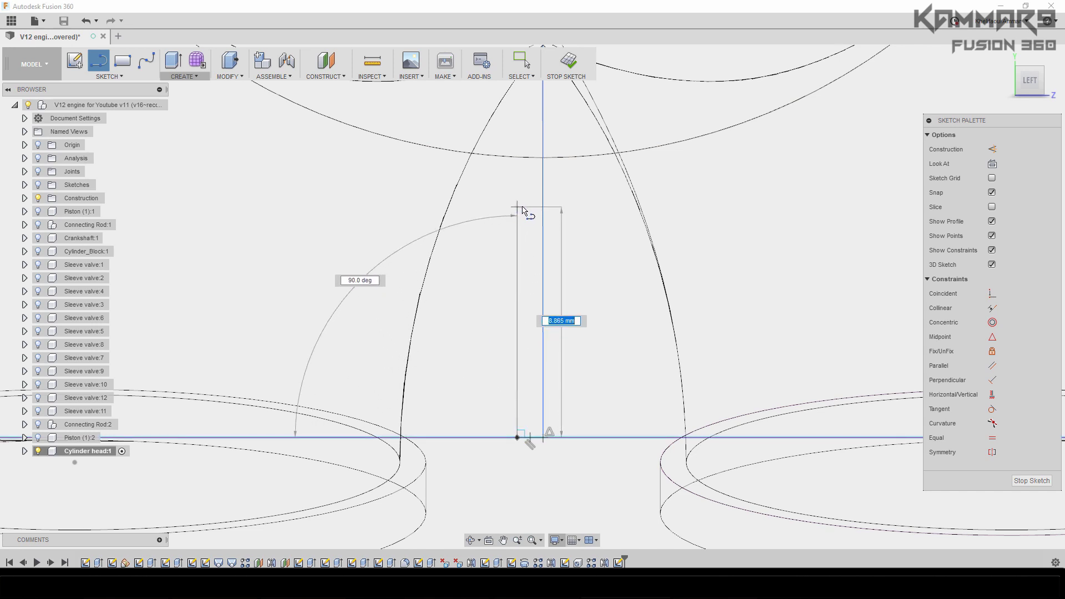
click(519, 241)
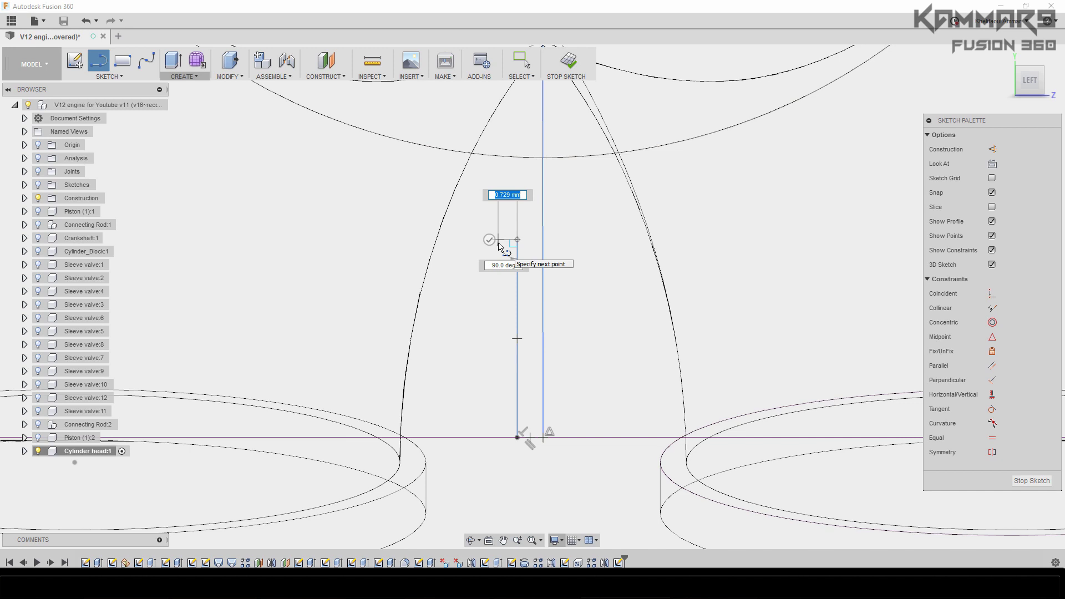
scroll(502, 245, up, 2)
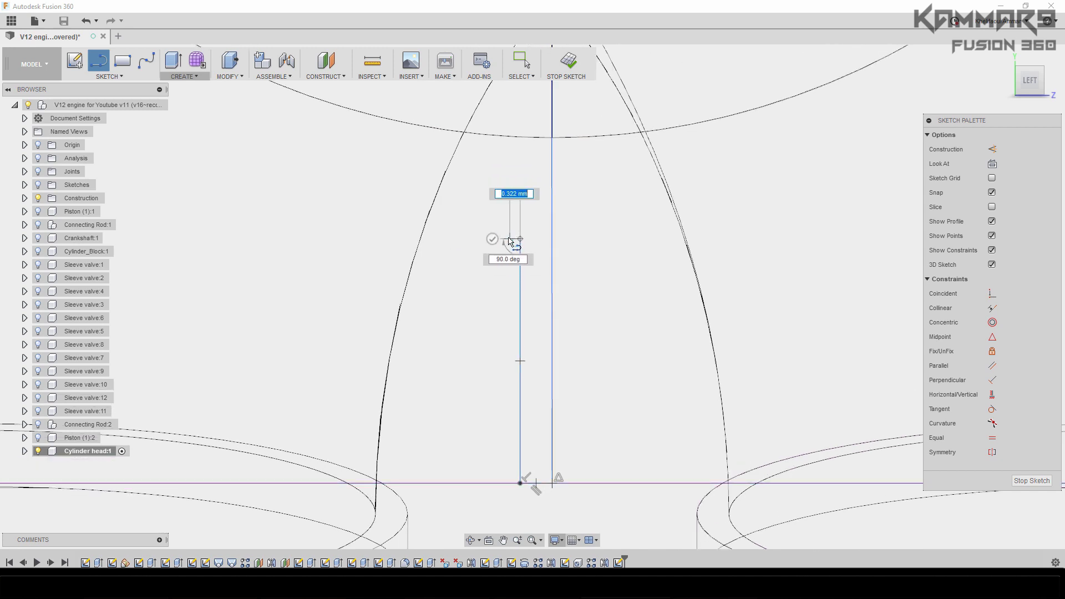
drag(509, 243, 506, 109)
click(505, 109)
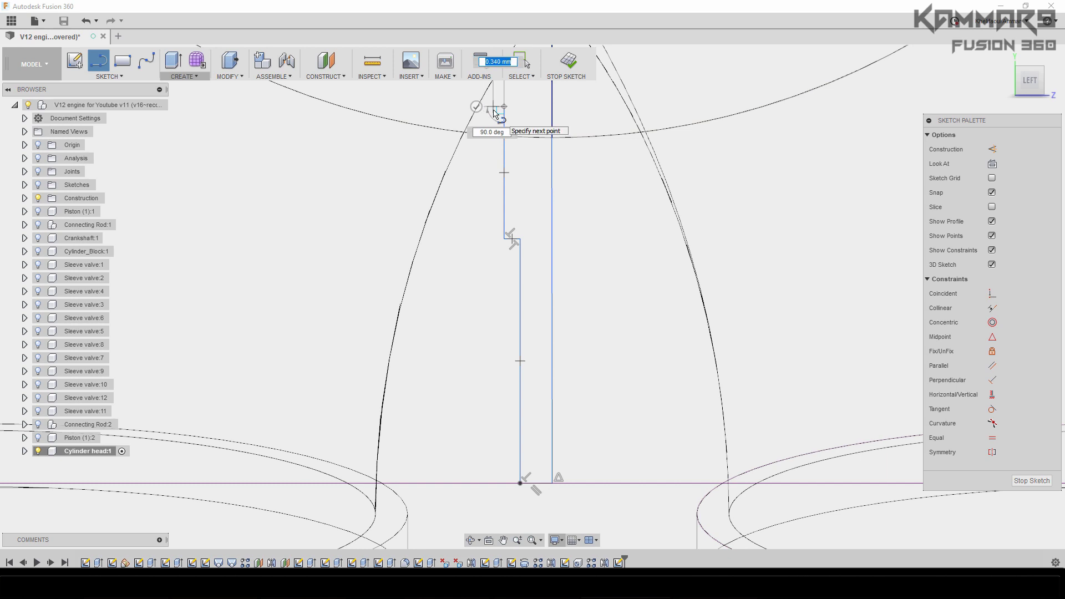
Add a second small outward step to the profile and extend it with a long vertical line to just above the bolt hole's opening
scroll(453, 308, down, 3)
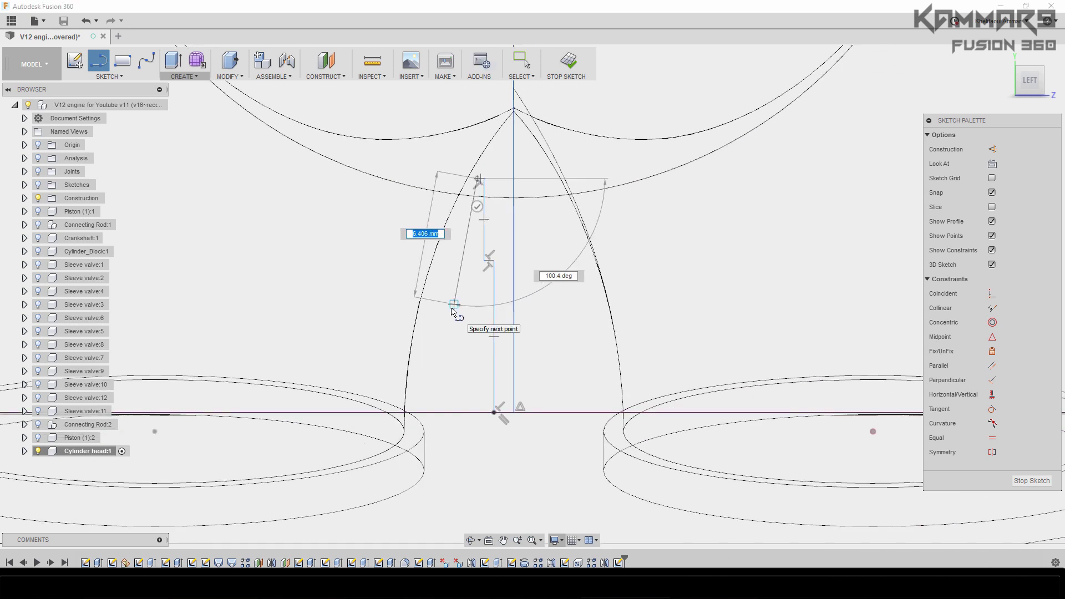
scroll(469, 311, up, 2)
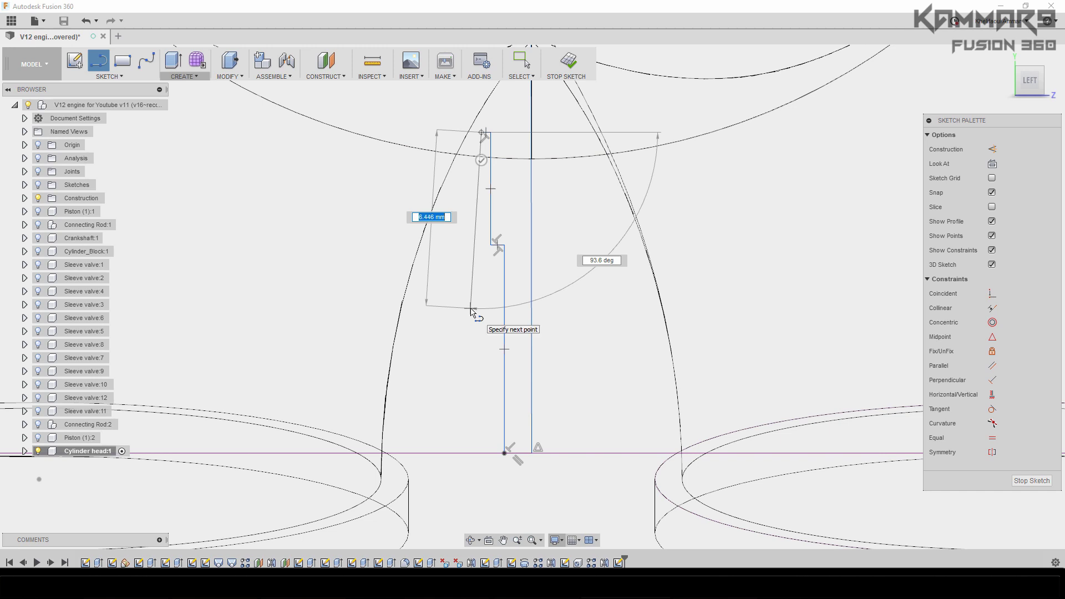
scroll(496, 409, down, 2)
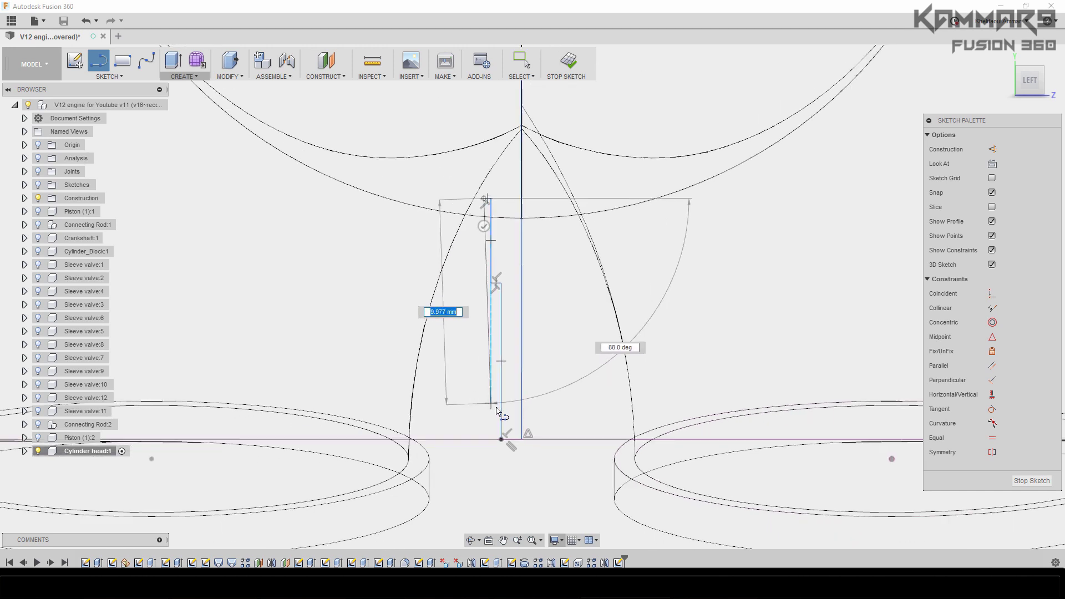
scroll(496, 411, down, 1)
scroll(473, 363, down, 1)
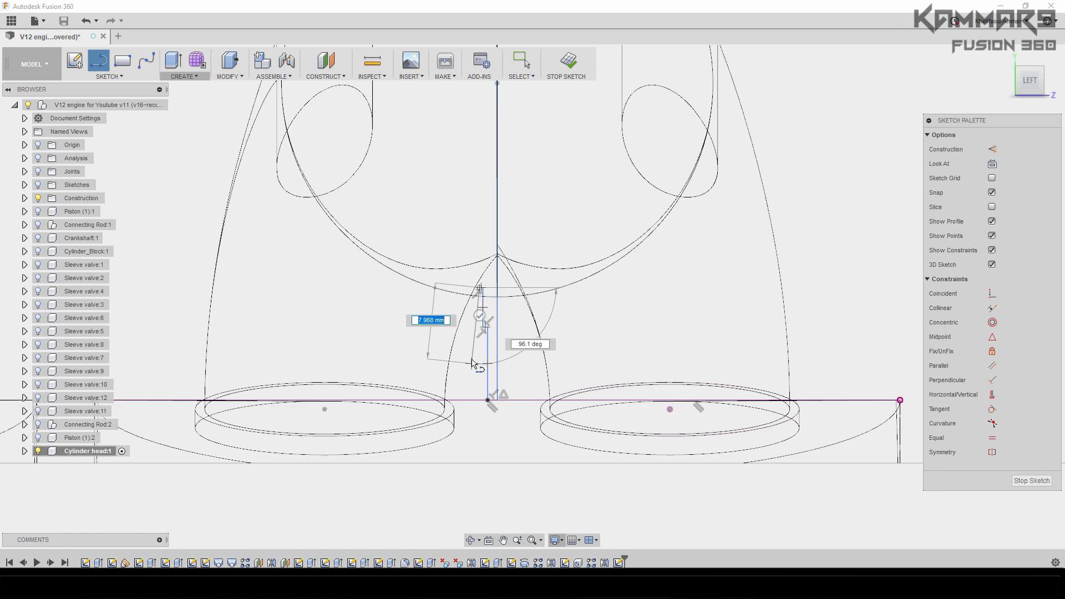
scroll(473, 363, down, 4)
scroll(481, 222, down, 2)
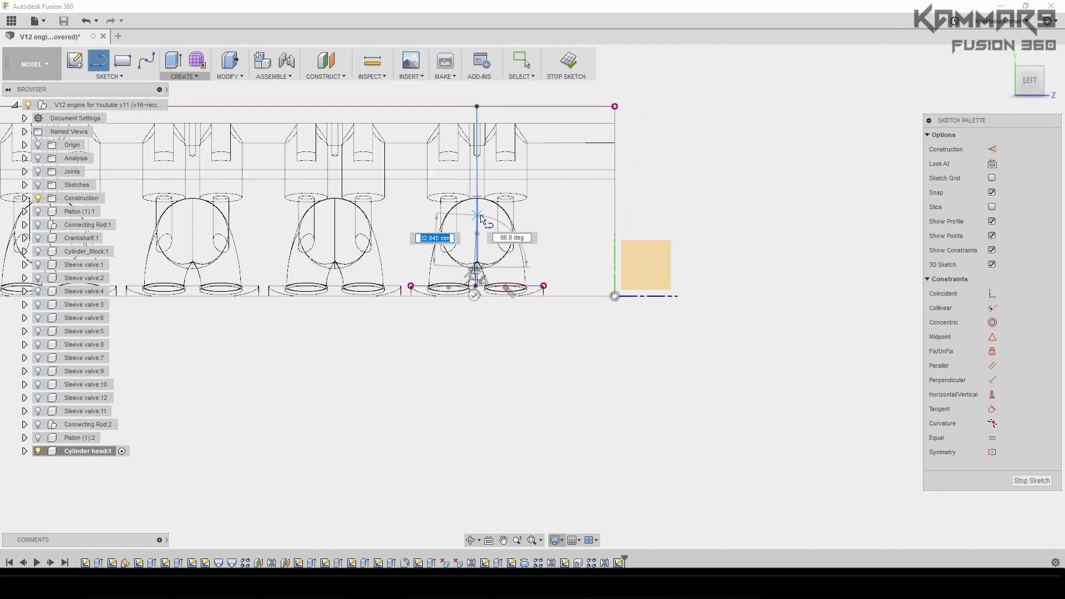
scroll(482, 221, up, 6)
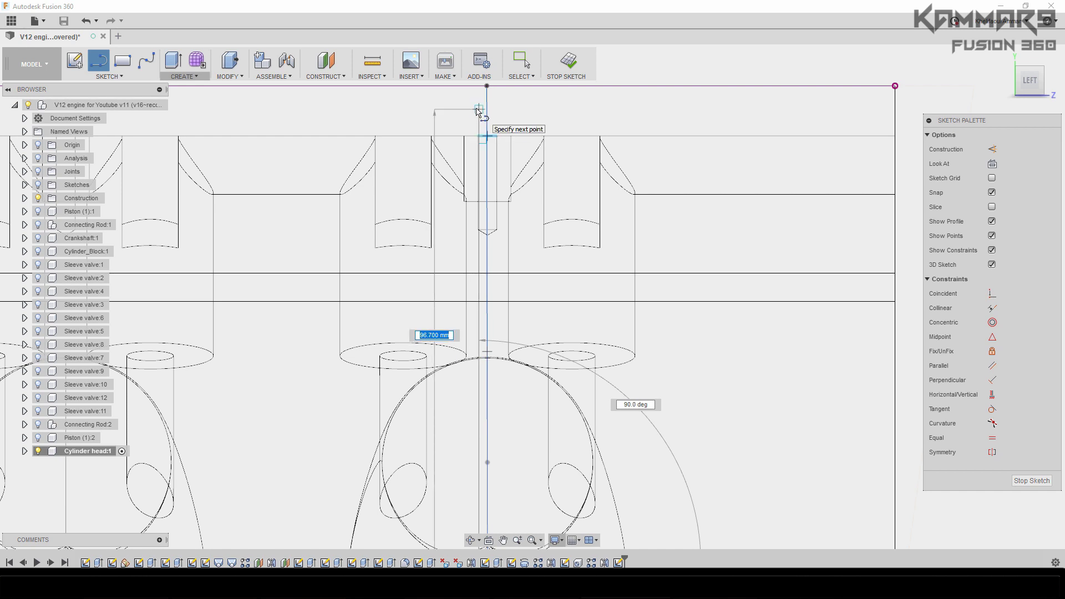
scroll(478, 111, up, 5)
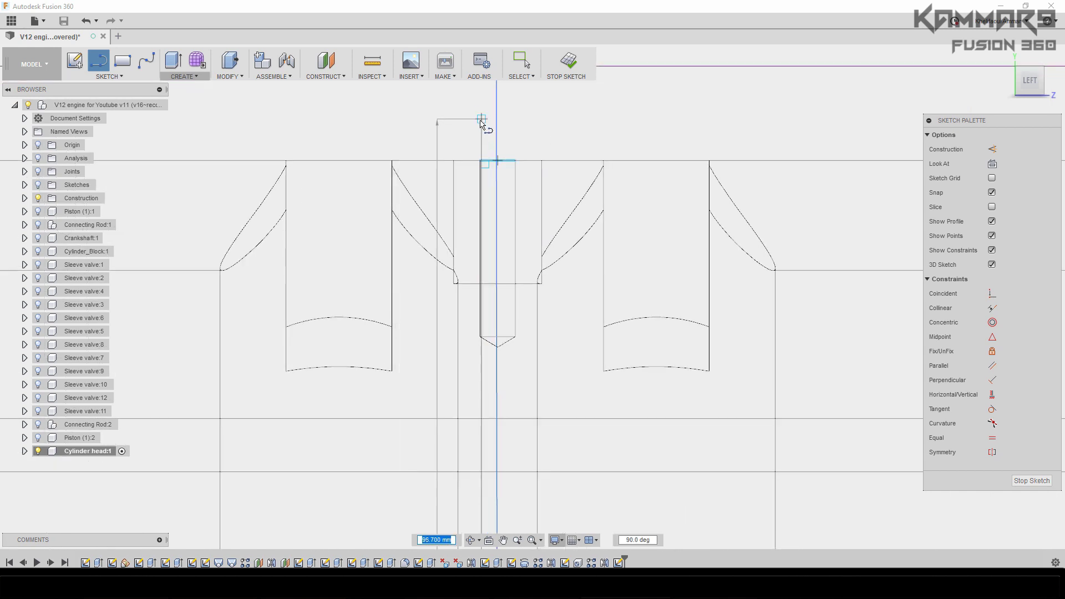
click(480, 128)
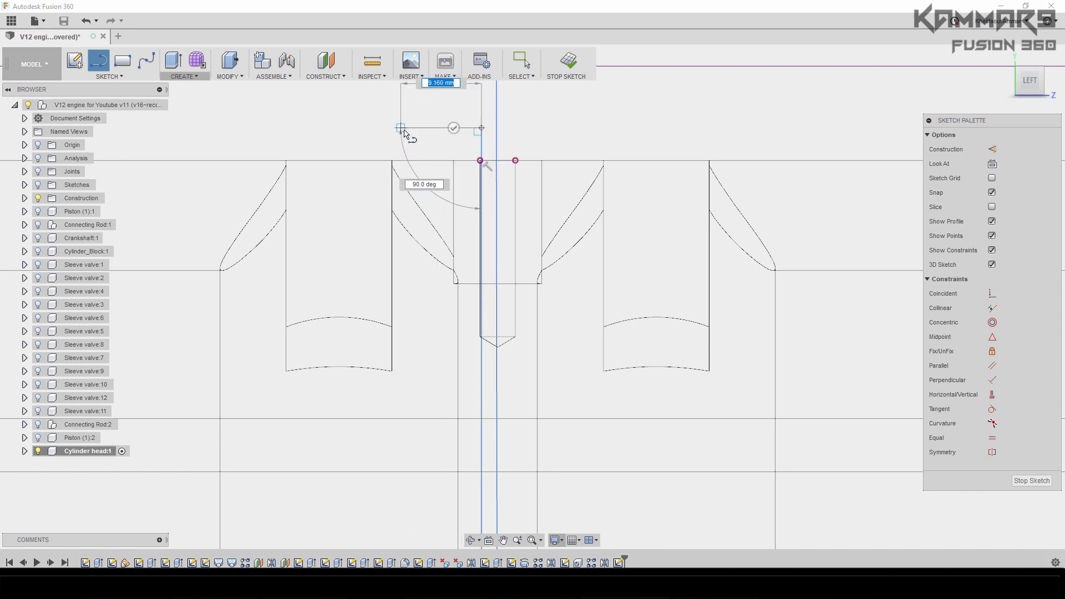
Finish the profile's upper end with a horizontal line about 9.2 mm outward and a 7 mm vertical line up to the head's top edge
scroll(416, 270, down, 3)
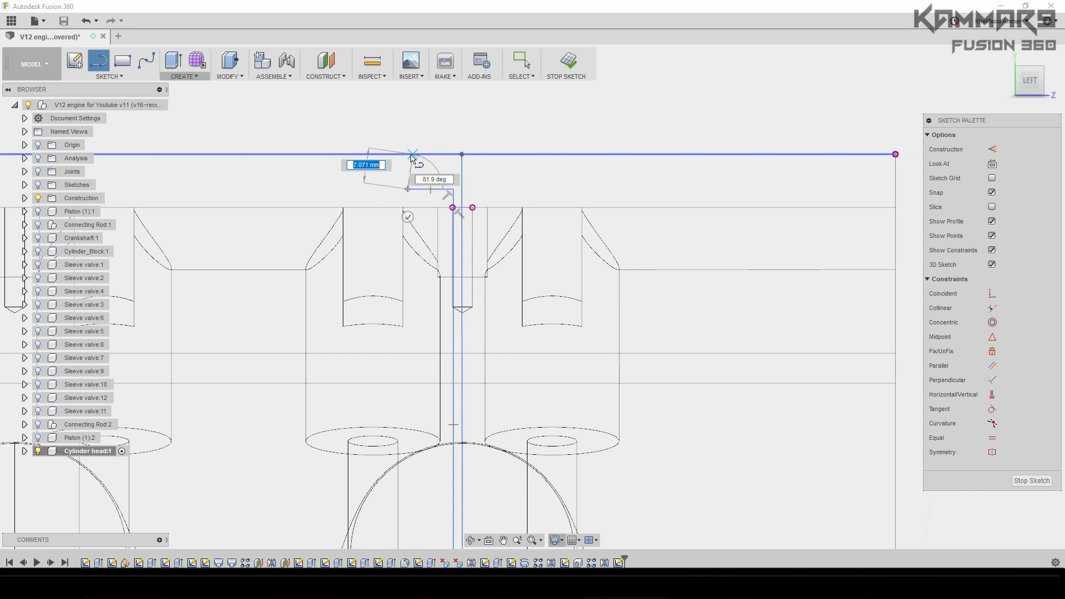
scroll(406, 156, up, 4)
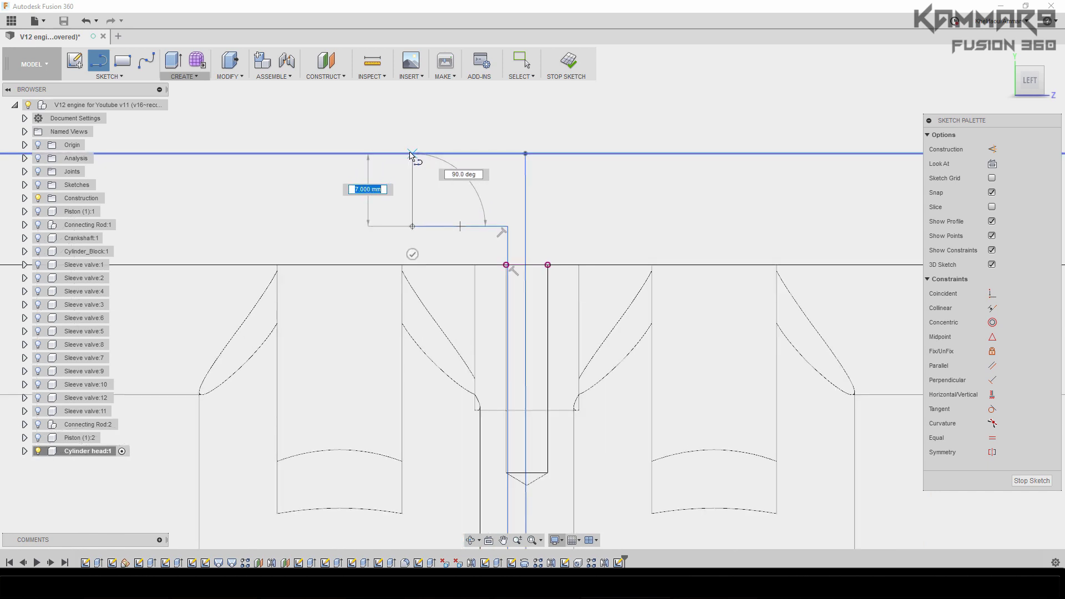
click(411, 154)
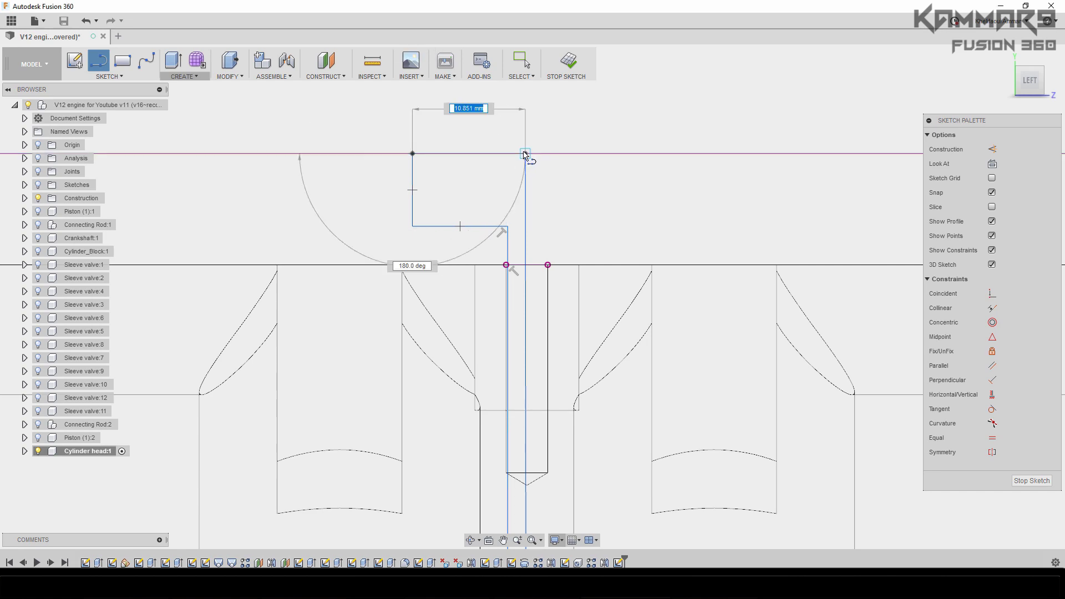
key(Escape)
key(Escape)
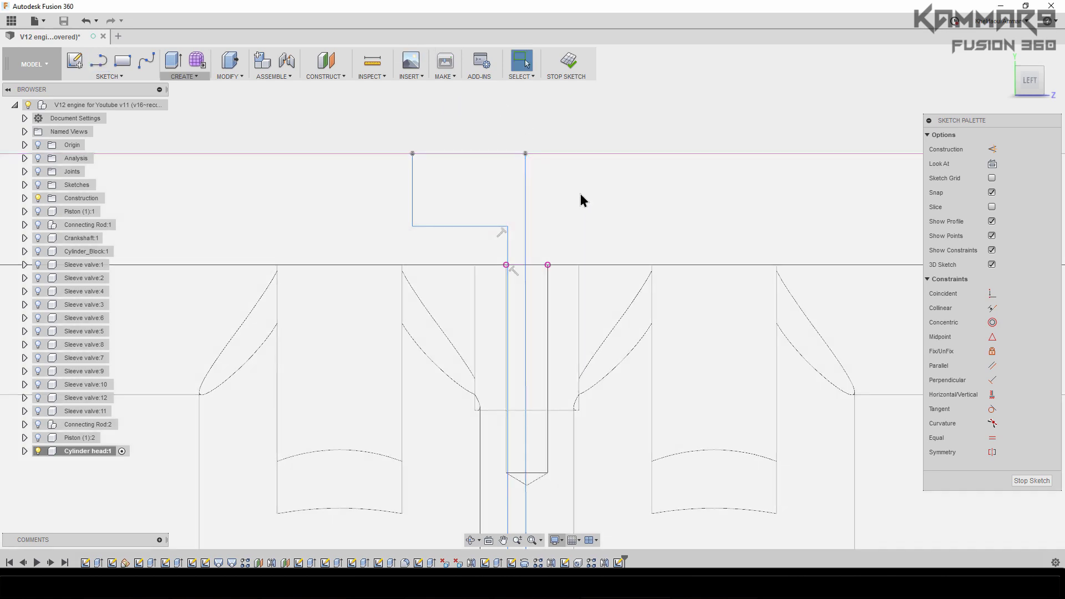
Try to dimension the offset between the profile's lowest vertical line and the centreline, and delete the resulting dimension
scroll(580, 197, down, 8)
scroll(555, 372, up, 5)
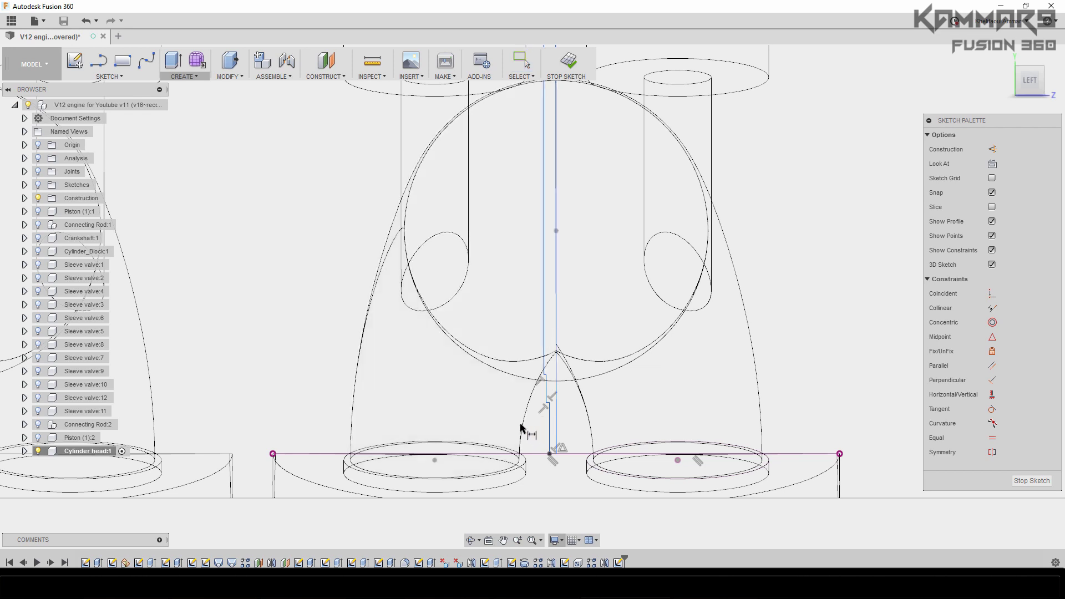
scroll(549, 460, up, 5)
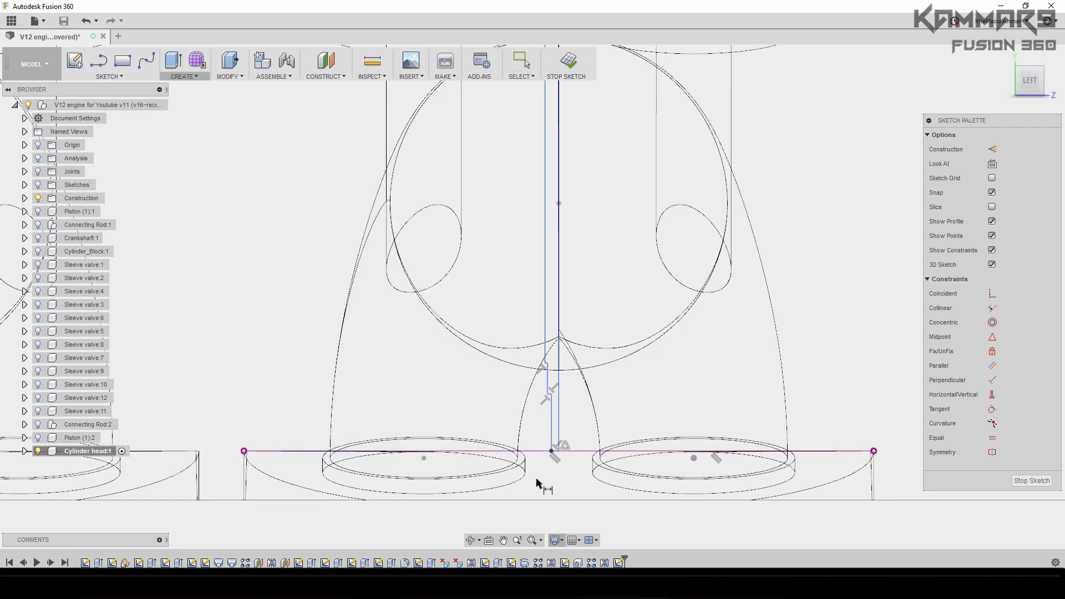
click(554, 426)
click(576, 428)
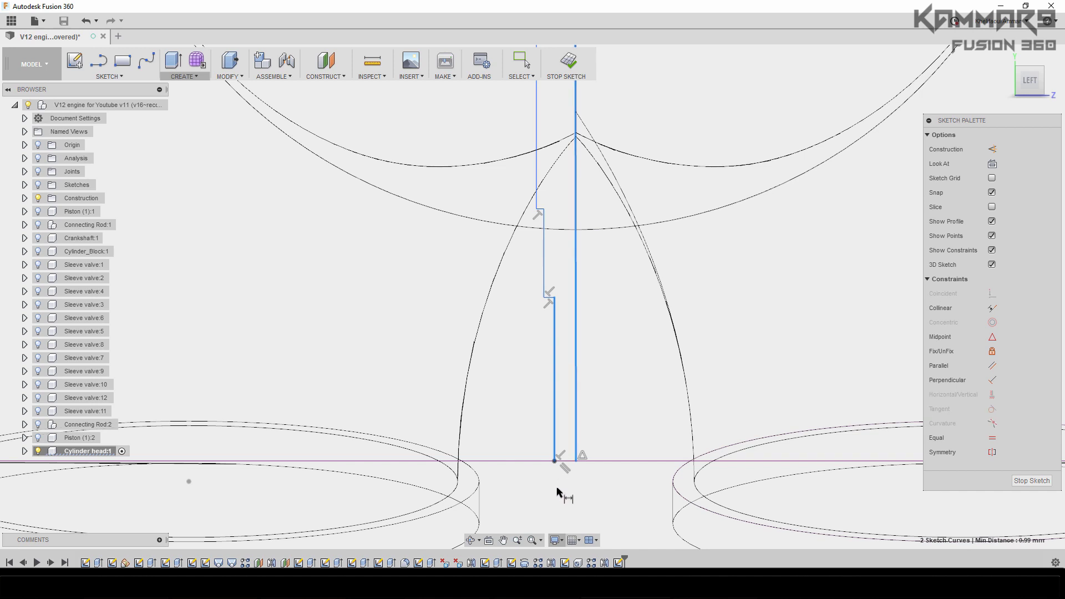
click(568, 506)
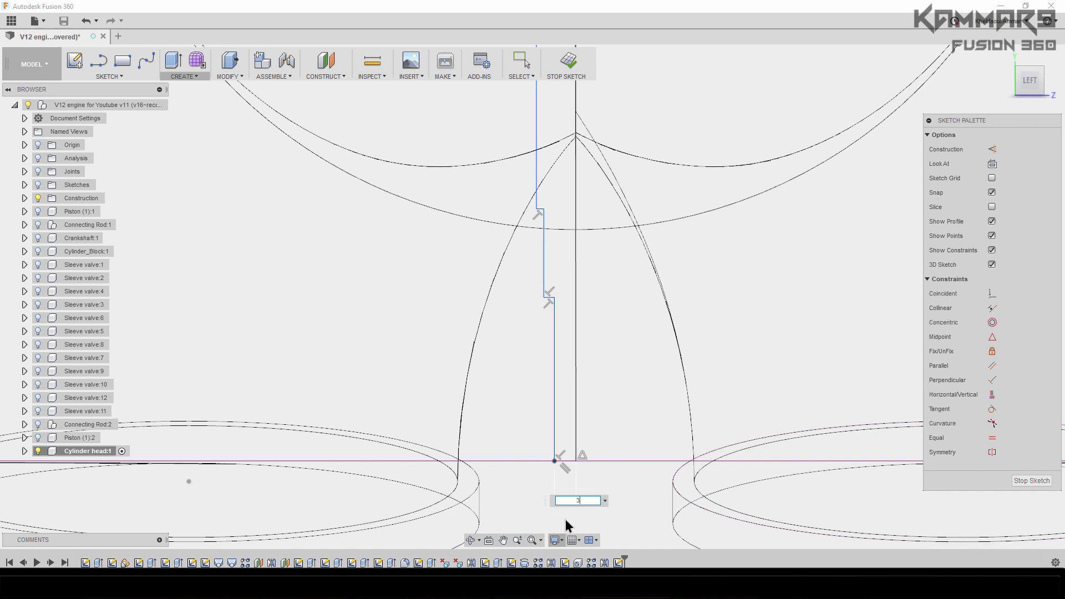
key(Escape)
scroll(566, 513, up, 3)
scroll(566, 506, up, 2)
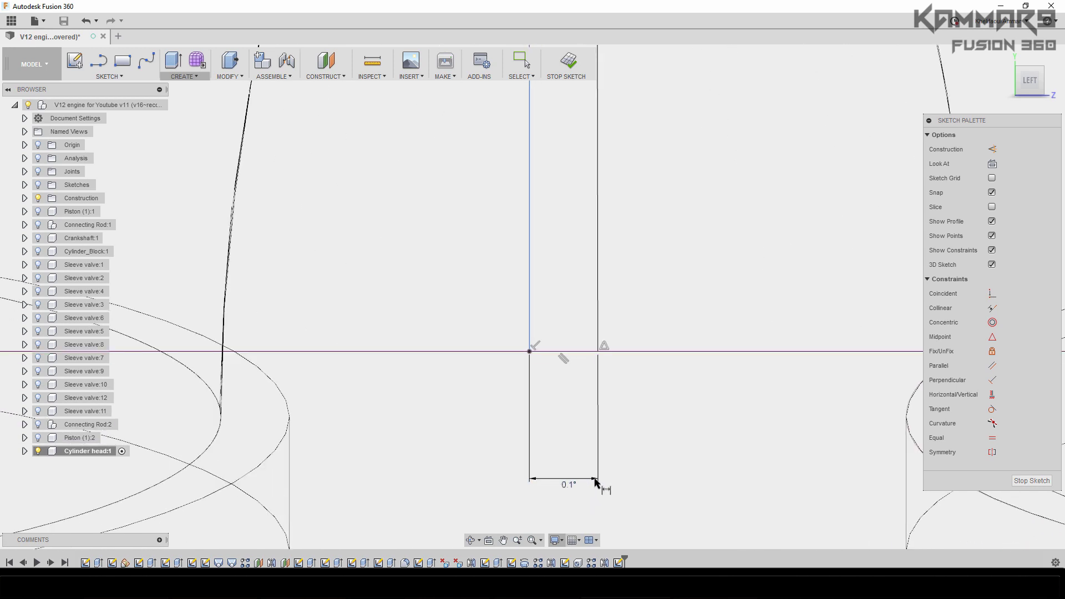
key(Escape)
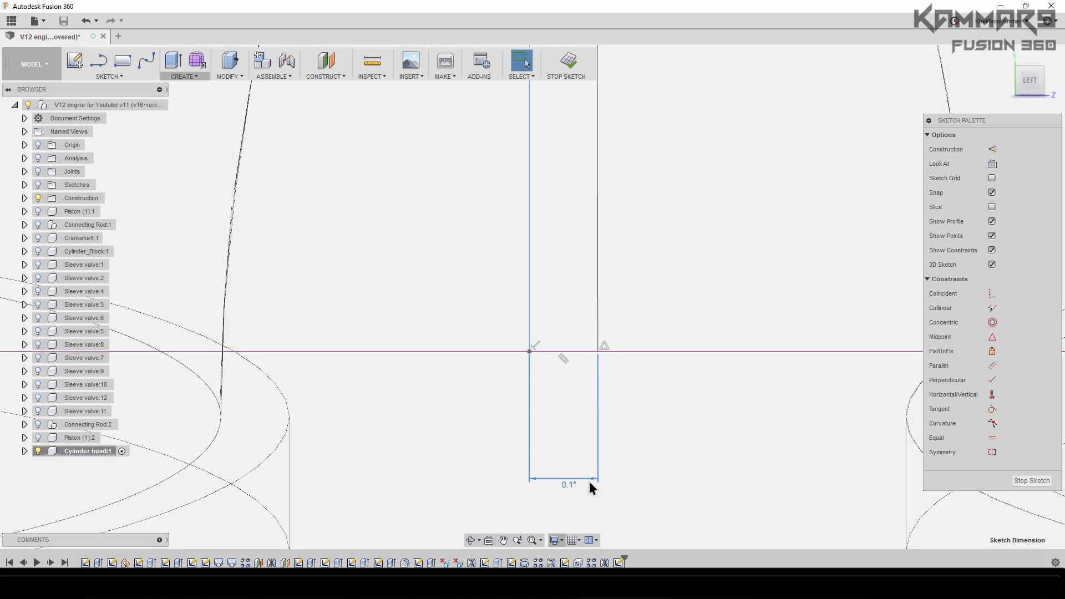
click(588, 478)
key(Delete)
Apply a Parallel constraint between the profile's lowest vertical line and the centreline
scroll(544, 444, down, 4)
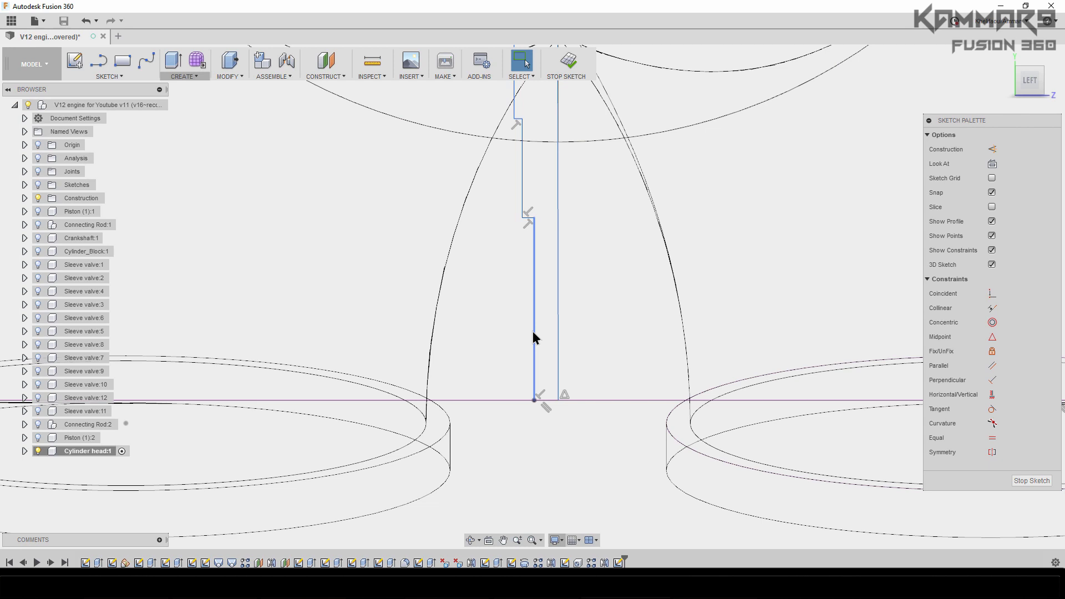
click(557, 353)
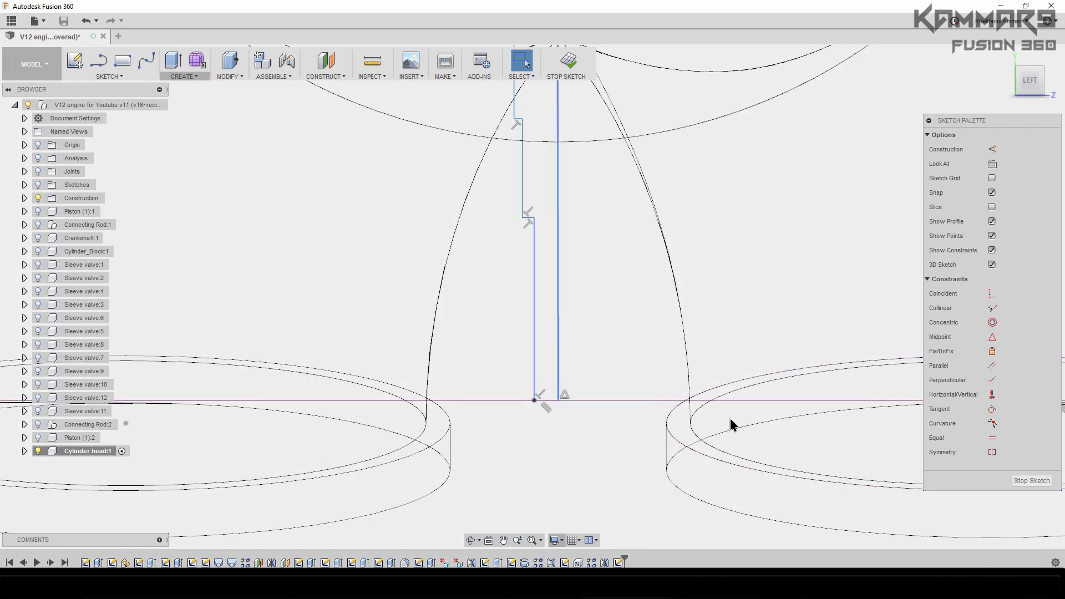
click(992, 365)
click(536, 333)
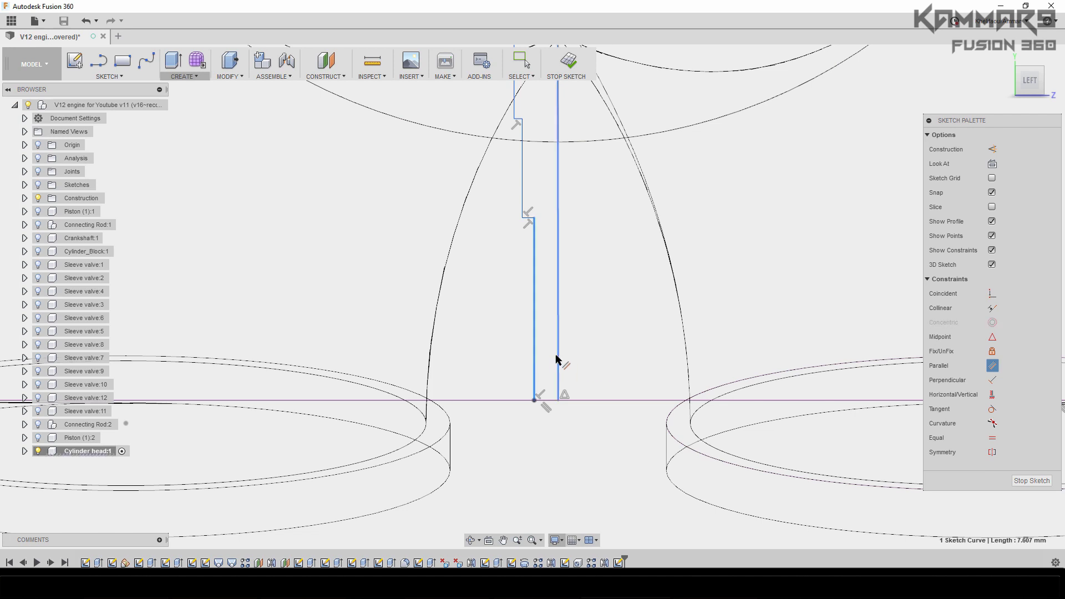
click(559, 302)
key(Escape)
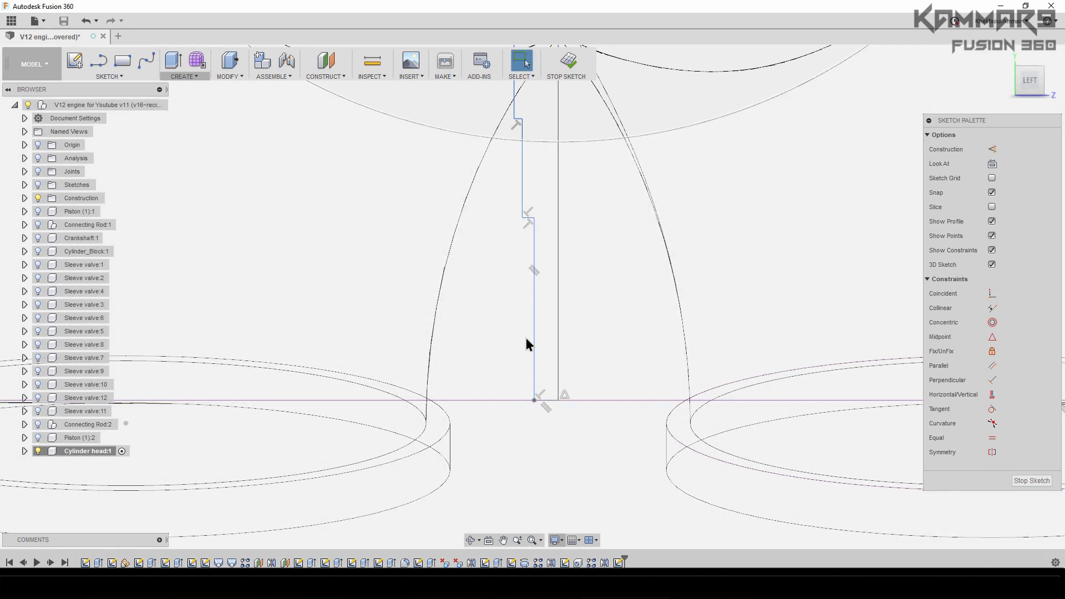
Dimension the offset between the profile's lowest vertical line and the centreline as 3 mm
key(d)
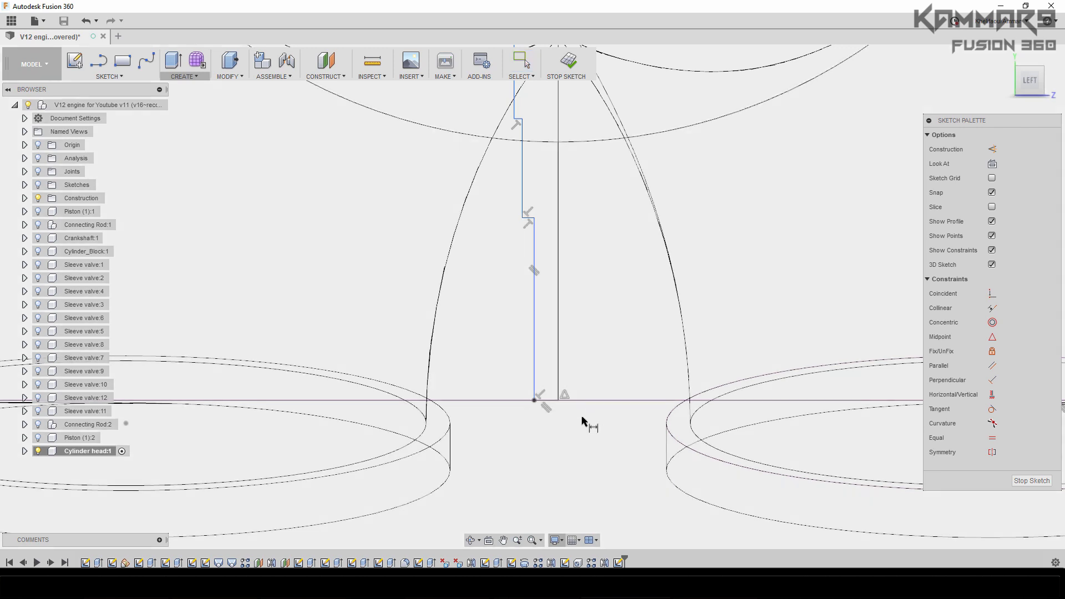
click(533, 360)
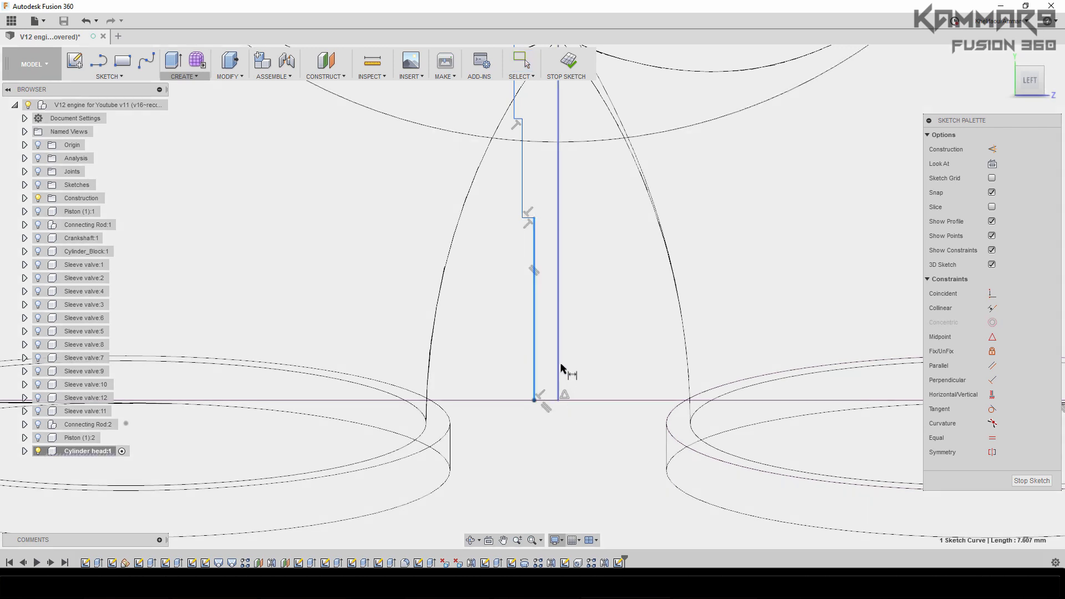
click(558, 369)
click(548, 437)
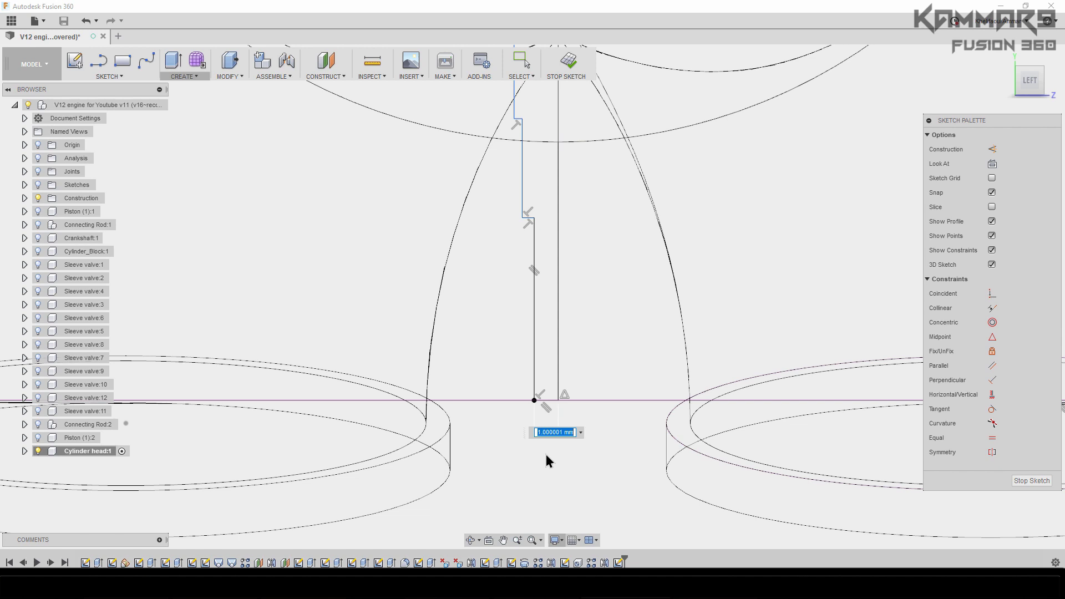
text(3)
key(Return)
Dimension the offset between the profile's second vertical line from below and the centreline as 5 mm
scroll(578, 500, down, 1)
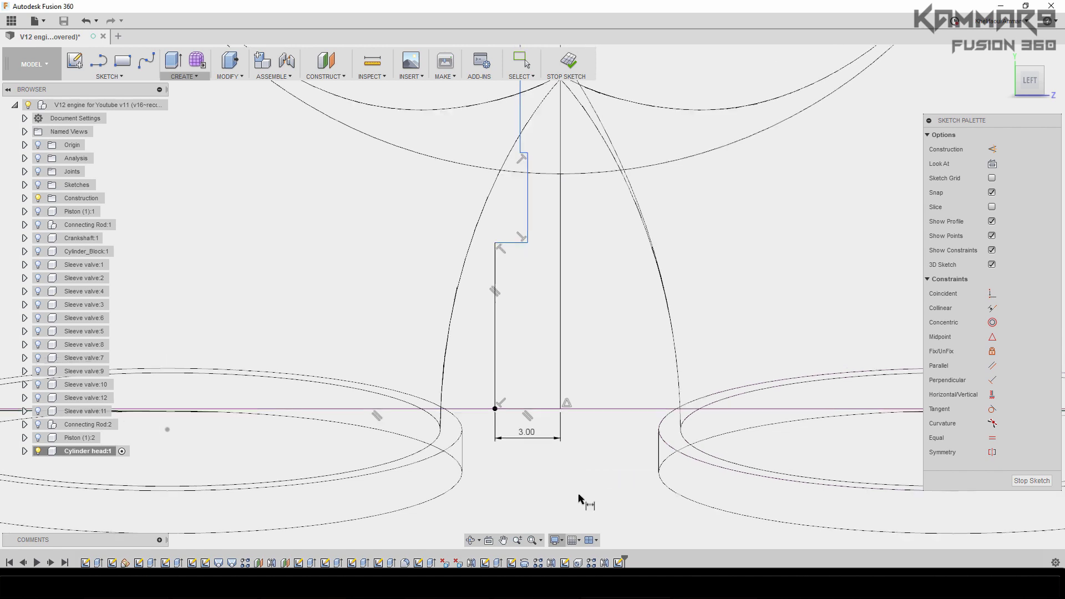
scroll(578, 500, down, 2)
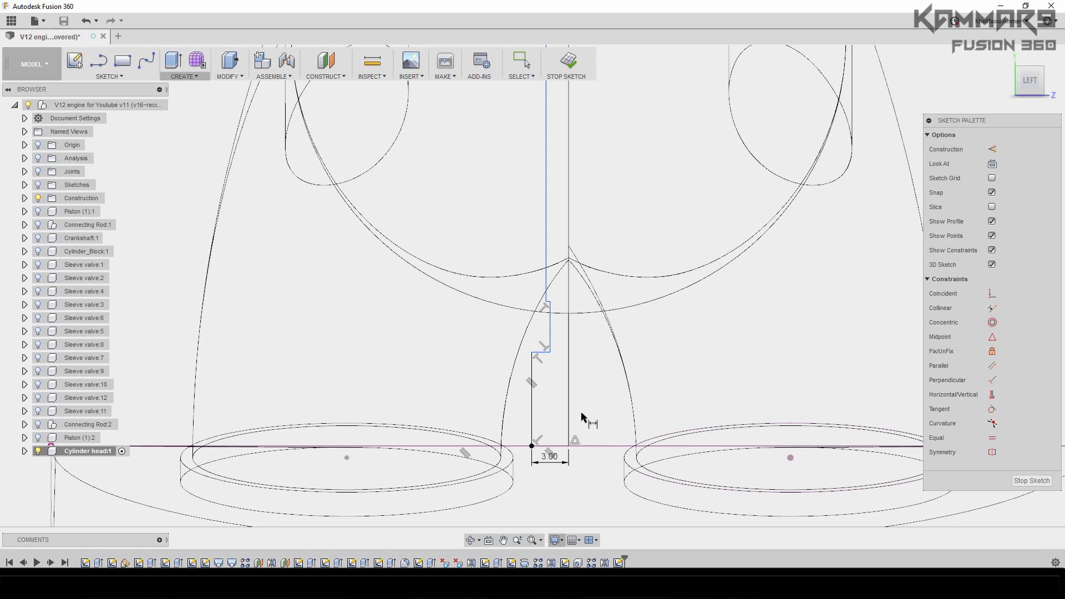
scroll(563, 334, up, 3)
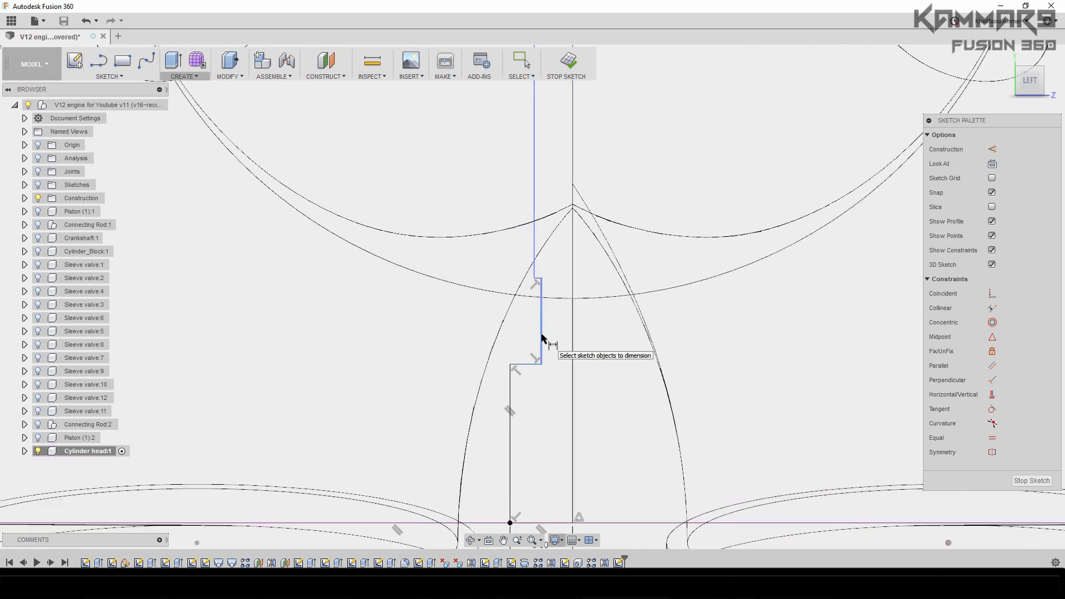
click(542, 336)
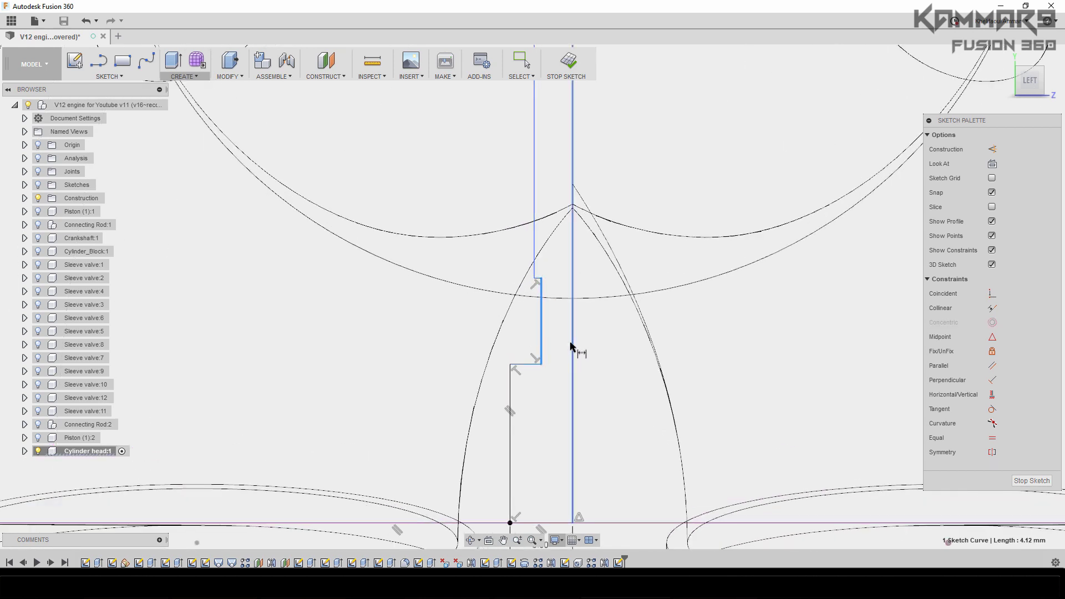
click(572, 345)
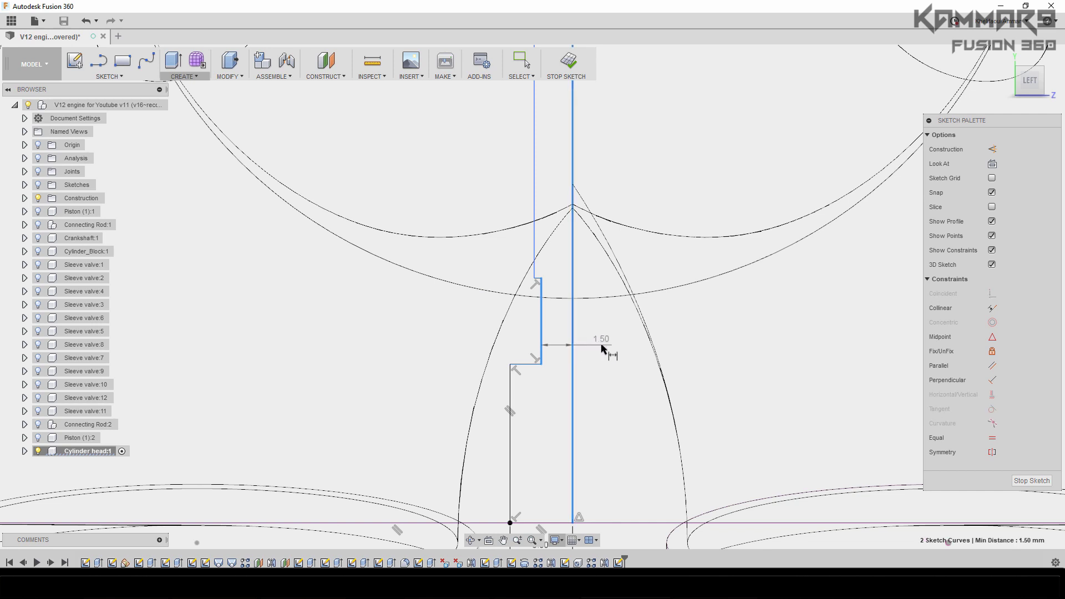
click(602, 349)
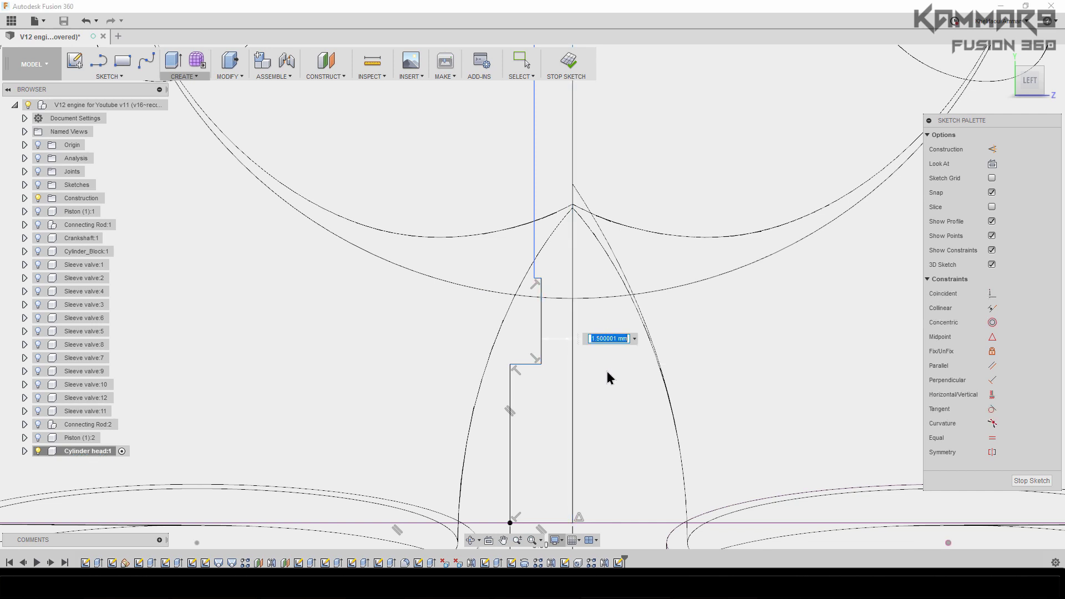
text(5)
key(Return)
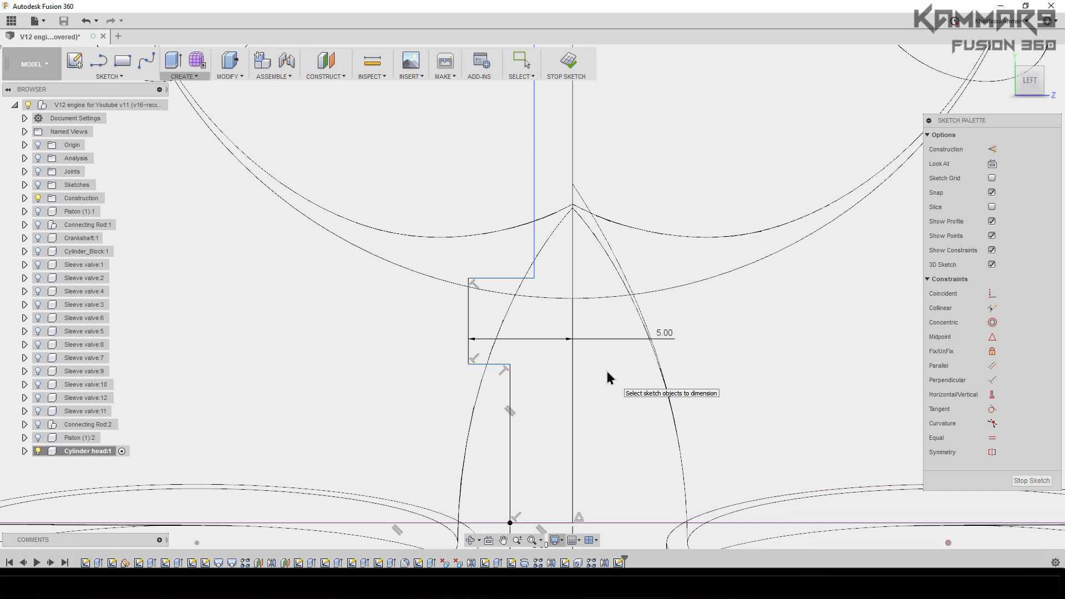
Dimension the offset between the profile's long third vertical line and the centreline as 7 mm
scroll(541, 355, down, 1)
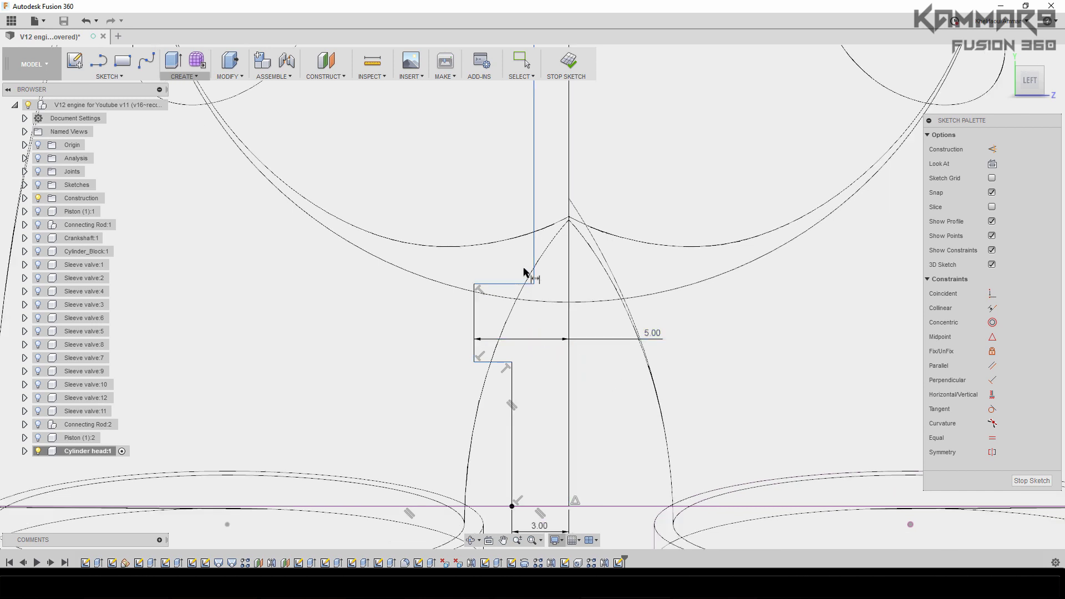
click(534, 213)
click(569, 195)
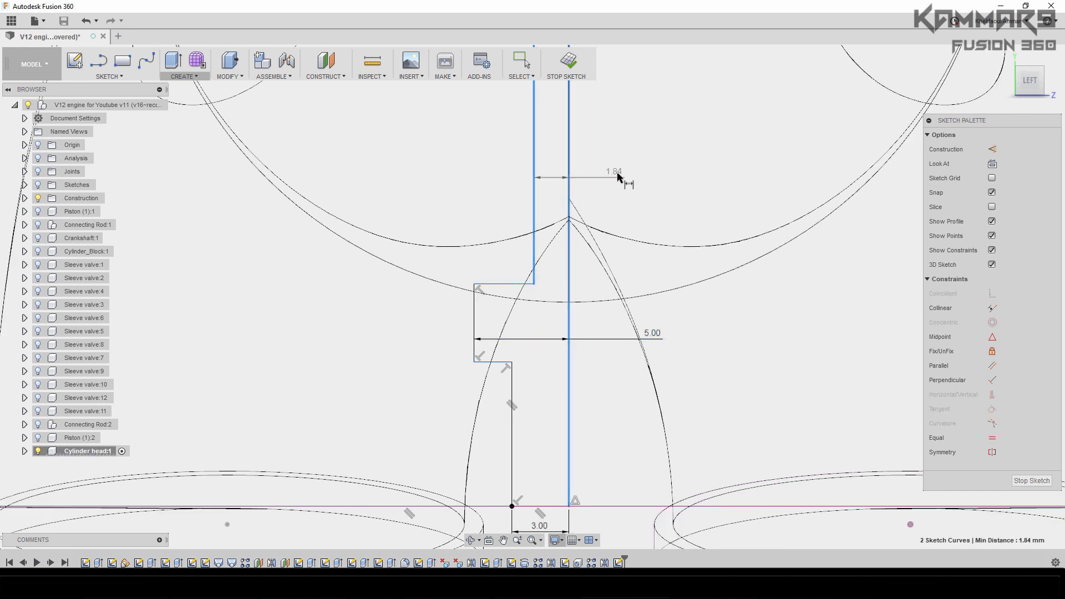
click(617, 177)
key(Return)
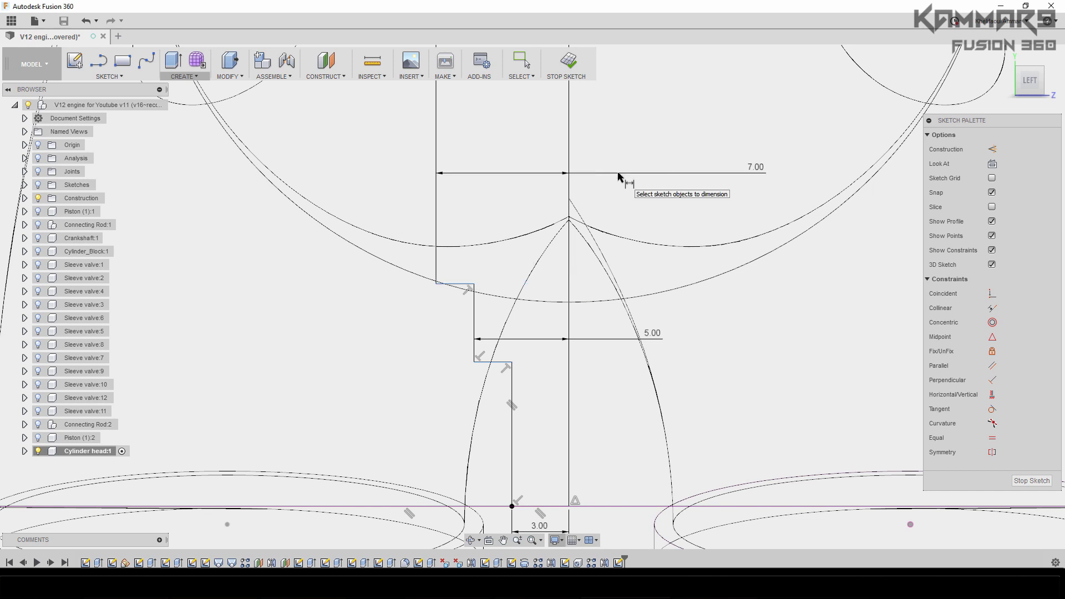
Dimension the length of the profile's long third vertical line as 70 mm
scroll(642, 248, down, 3)
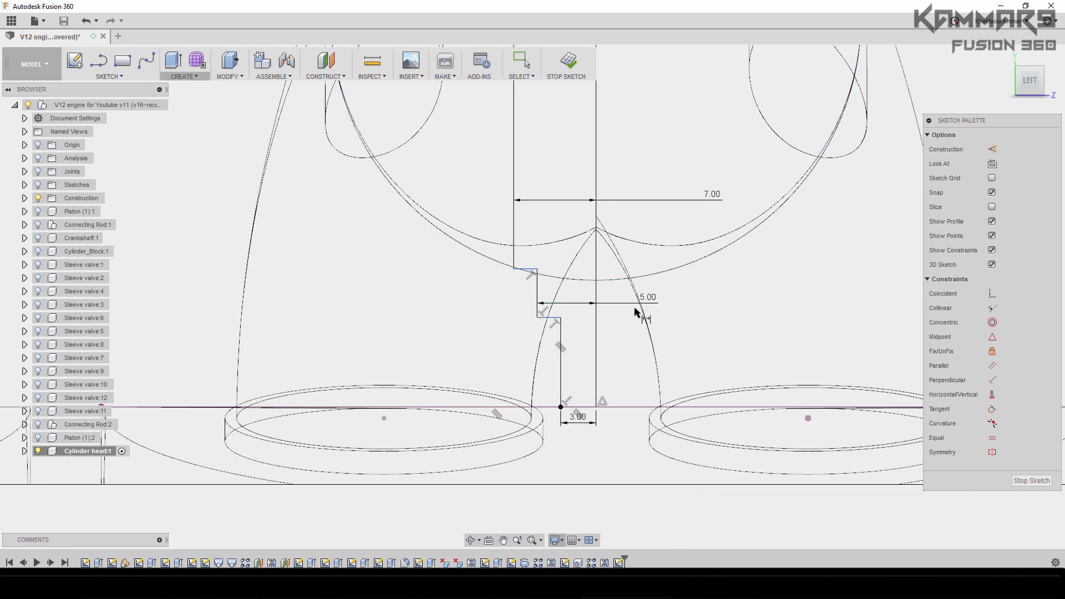
scroll(635, 309, down, 2)
click(552, 198)
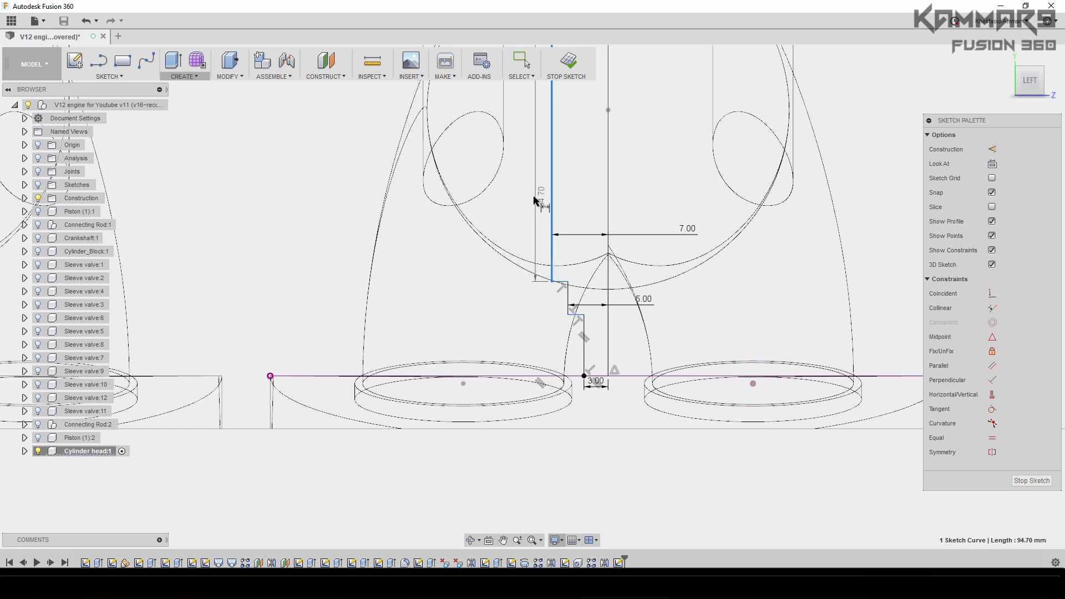
click(527, 228)
text(70)
key(Return)
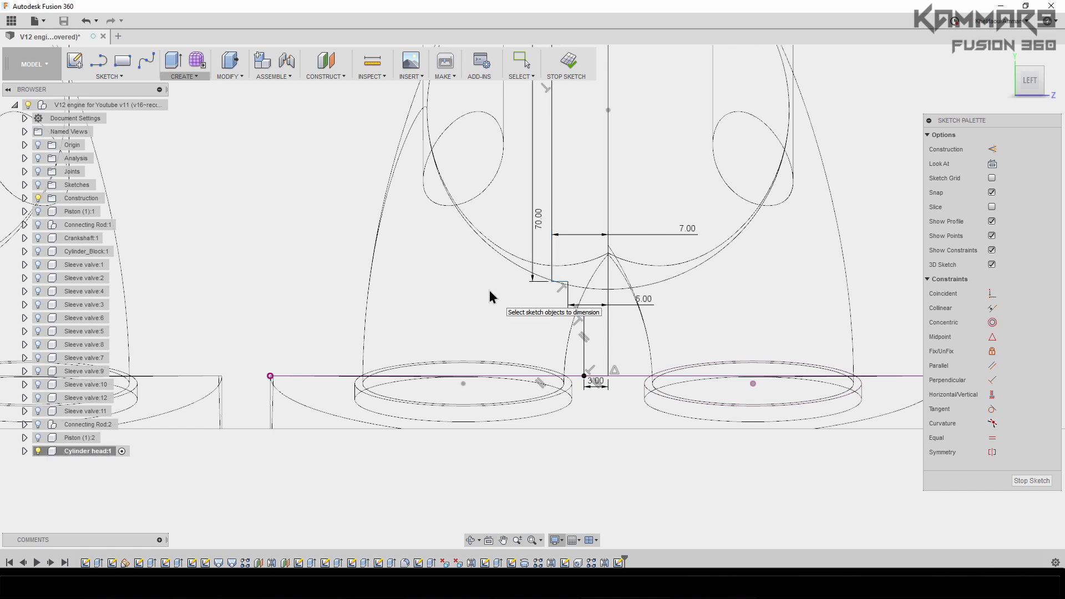
Dimension the length of the profile's second vertical line from below as 15 mm
scroll(574, 292, up, 3)
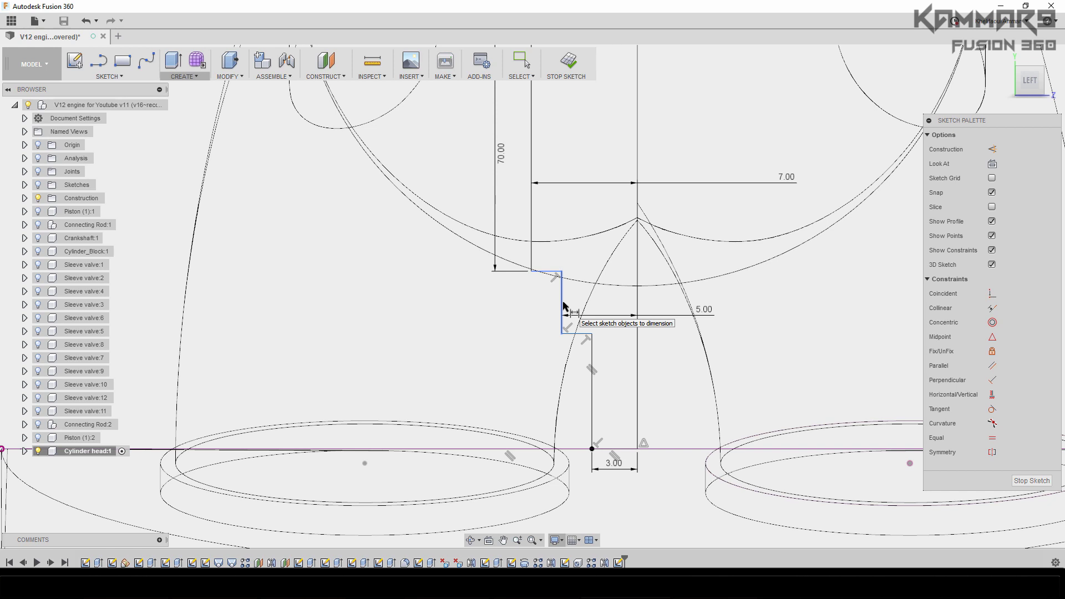
click(562, 305)
click(525, 312)
text(15)
key(Return)
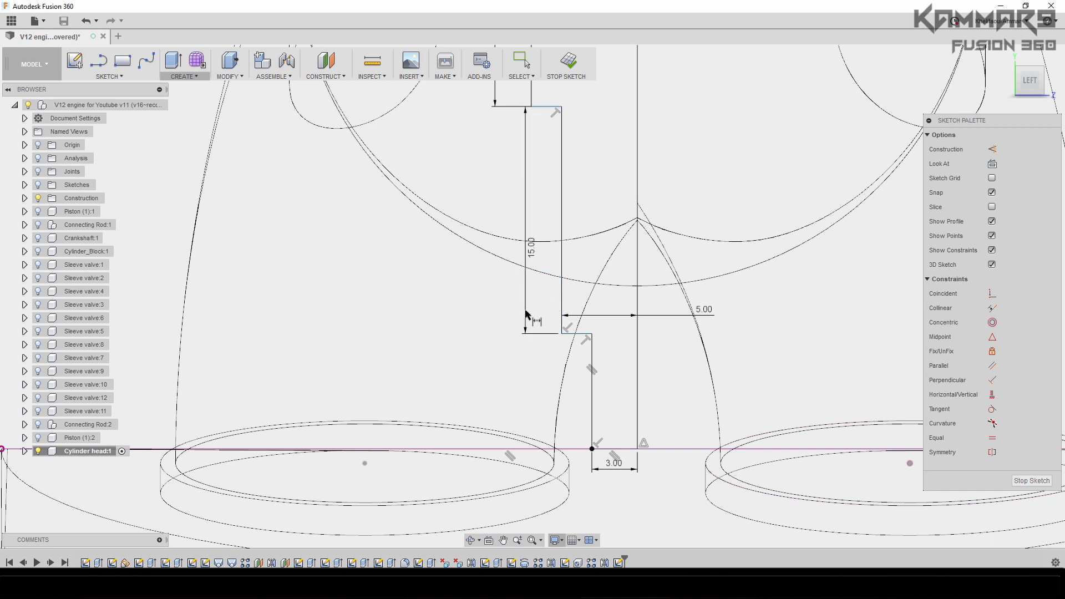
Dimension the length of the profile's lowest vertical line as 20 mm
click(592, 411)
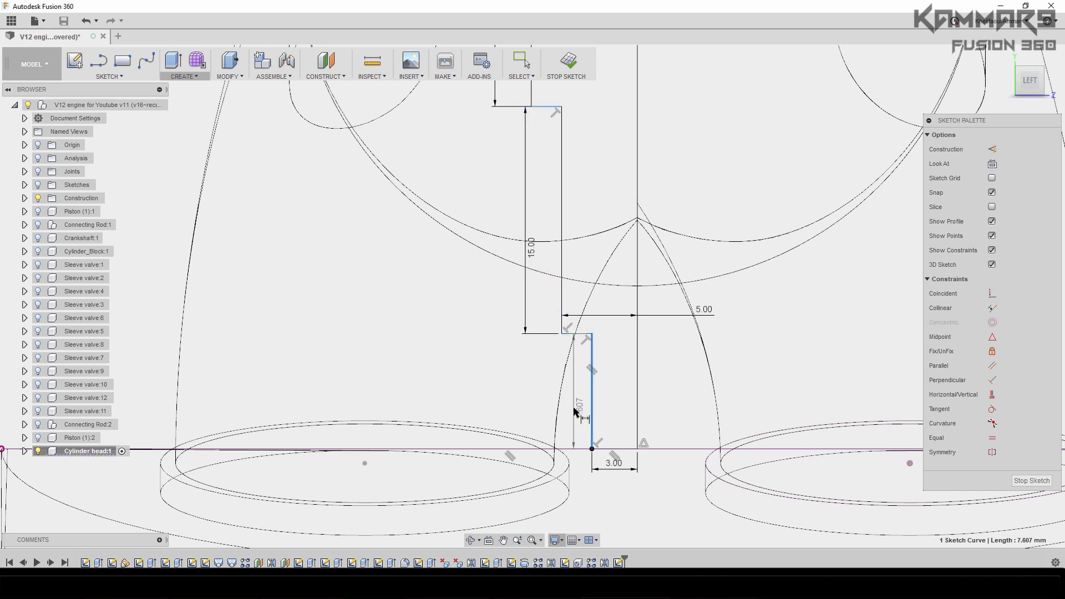
click(574, 409)
text(20)
key(Return)
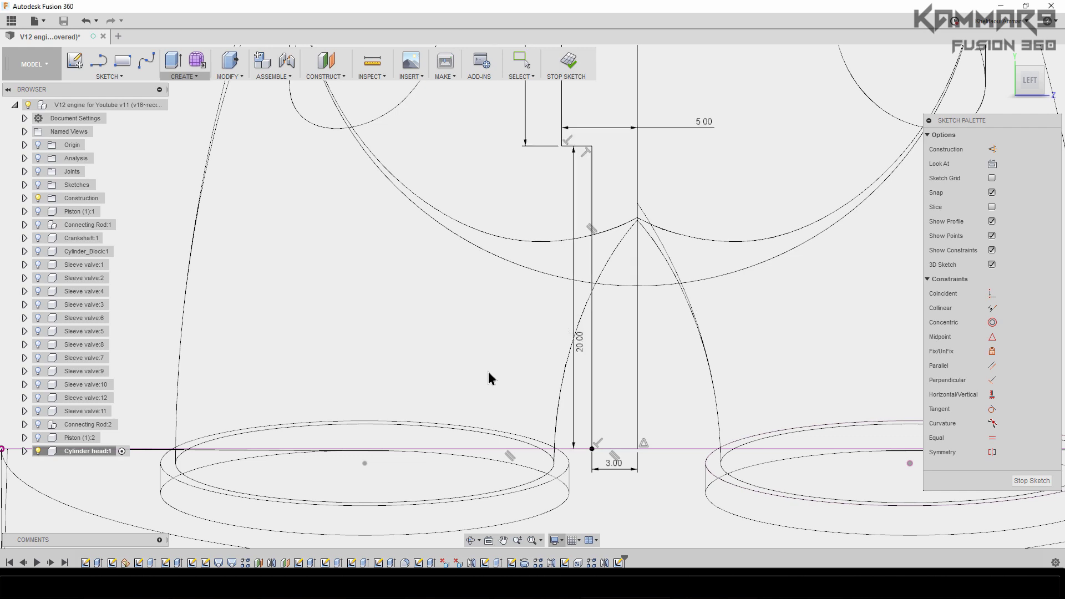
Dimension the profile's top horizontal line on the head's top edge as 15 mm from its outer end to the centreline
scroll(594, 452, down, 5)
scroll(604, 438, down, 5)
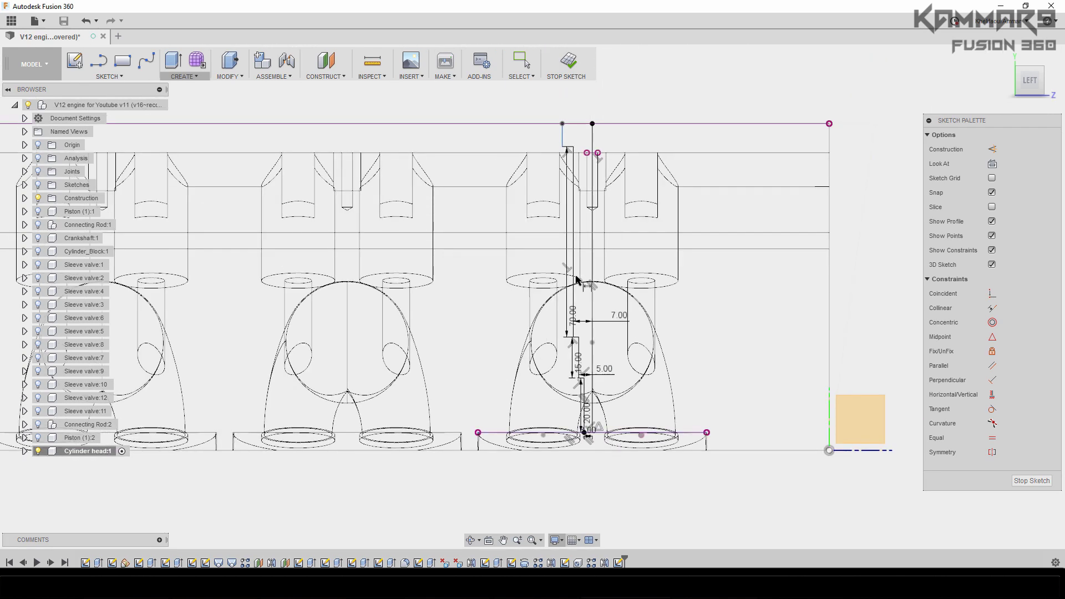
scroll(577, 200, up, 8)
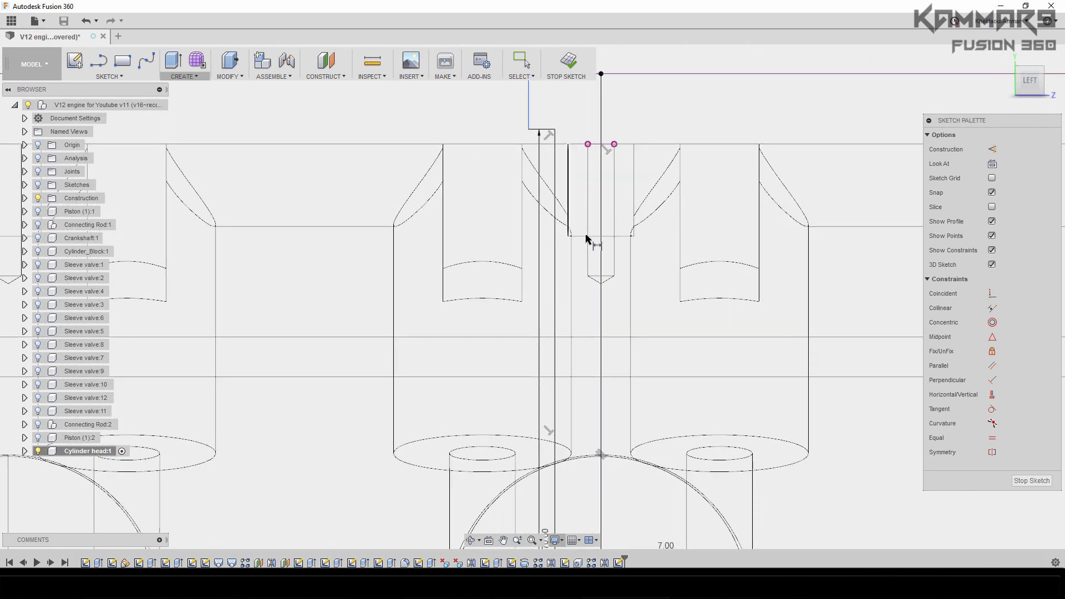
scroll(582, 203, down, 5)
scroll(587, 203, up, 5)
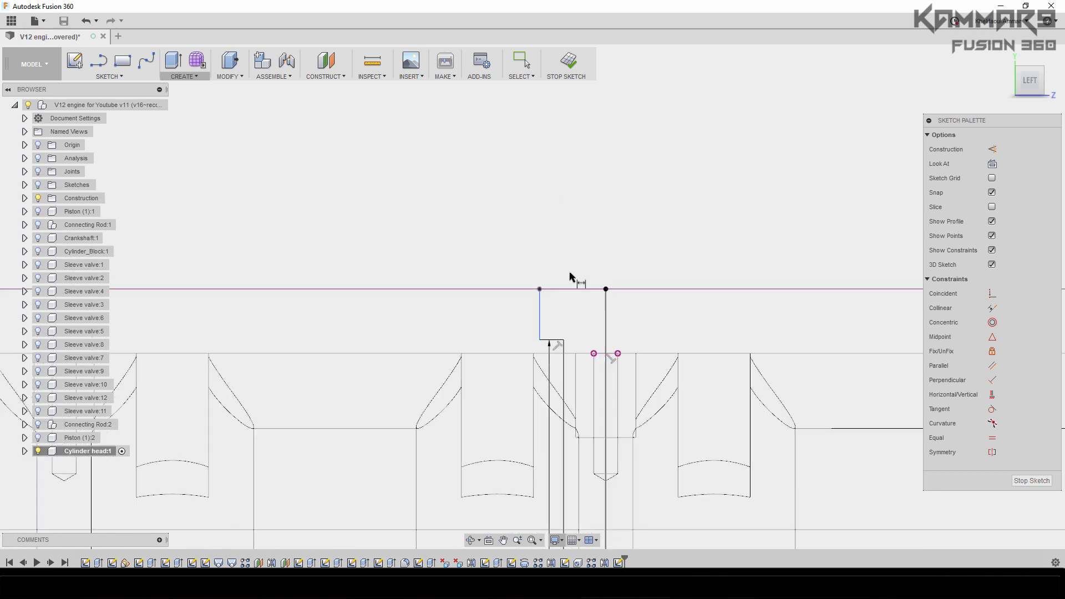
click(577, 290)
click(578, 263)
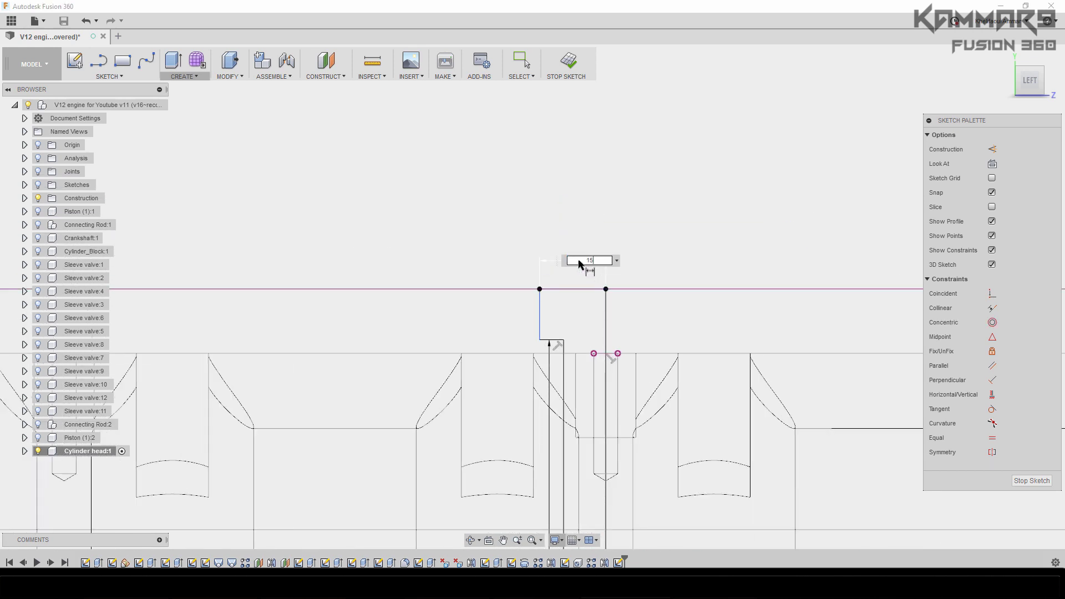
text(15)
key(Return)
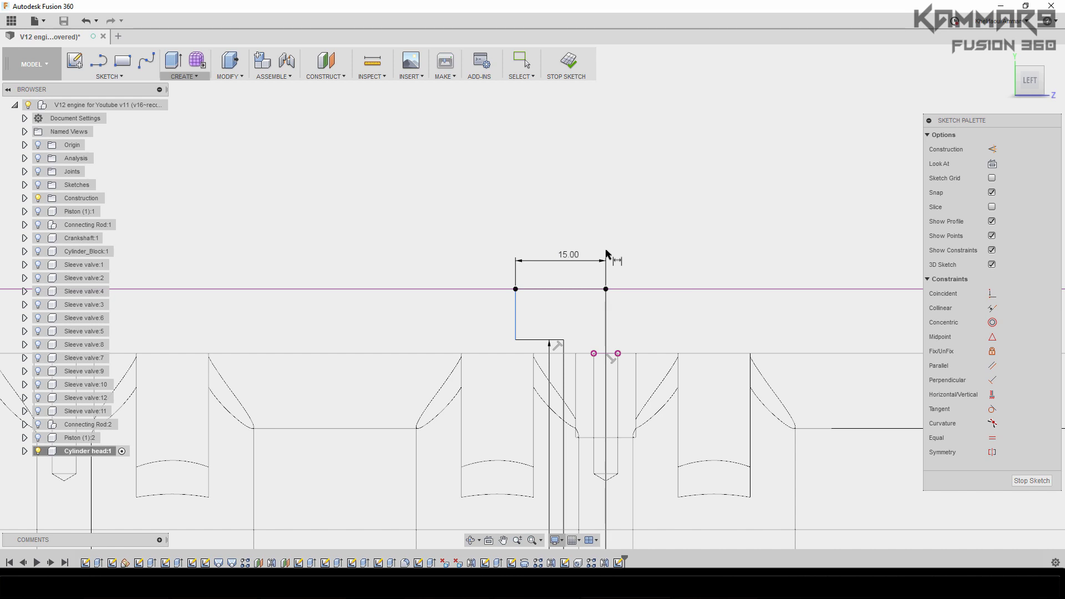
key(Escape)
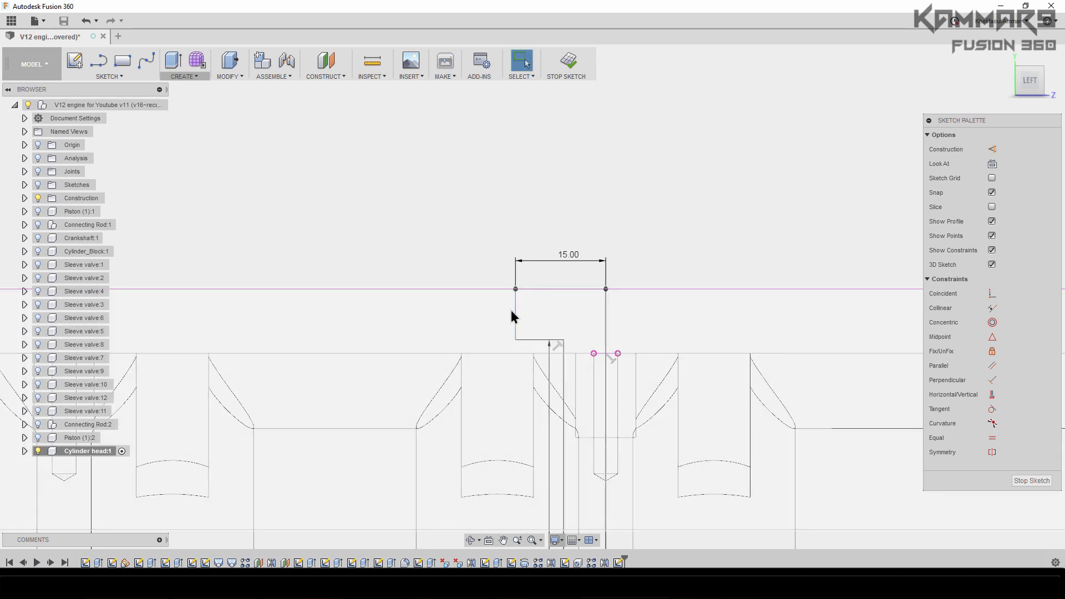
Shift the lower end of the profile's uppermost vertical line sideways to test its freedom, and apply a Horizontal/Vertical constraint to the line
mouse_move(516, 315)
mouse_down()
mouse_move(496, 322)
mouse_move(510, 324)
mouse_up()
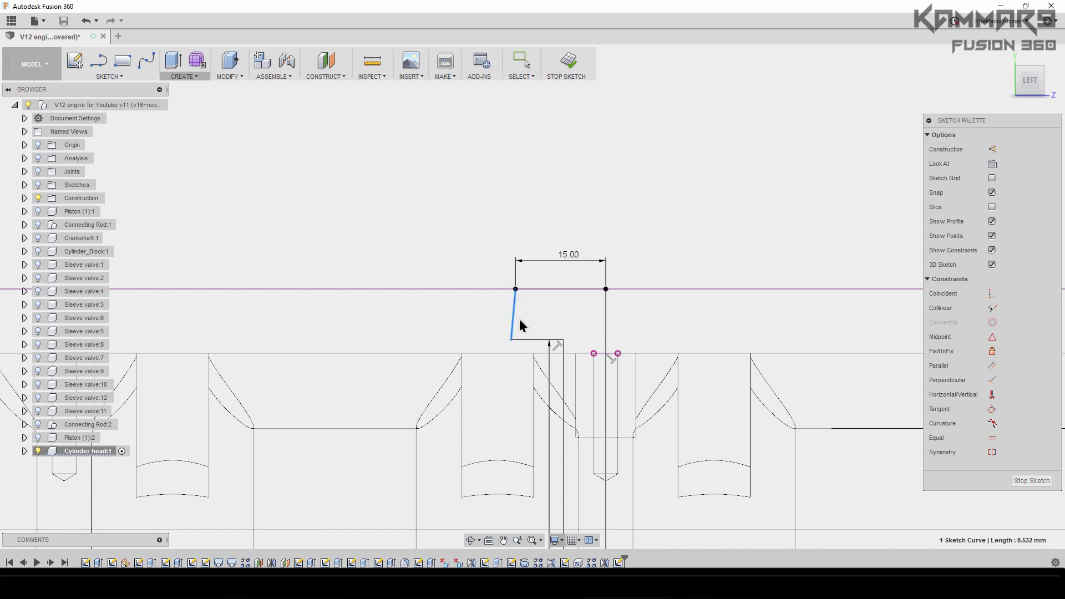
drag(519, 324, 532, 338)
key(Escape)
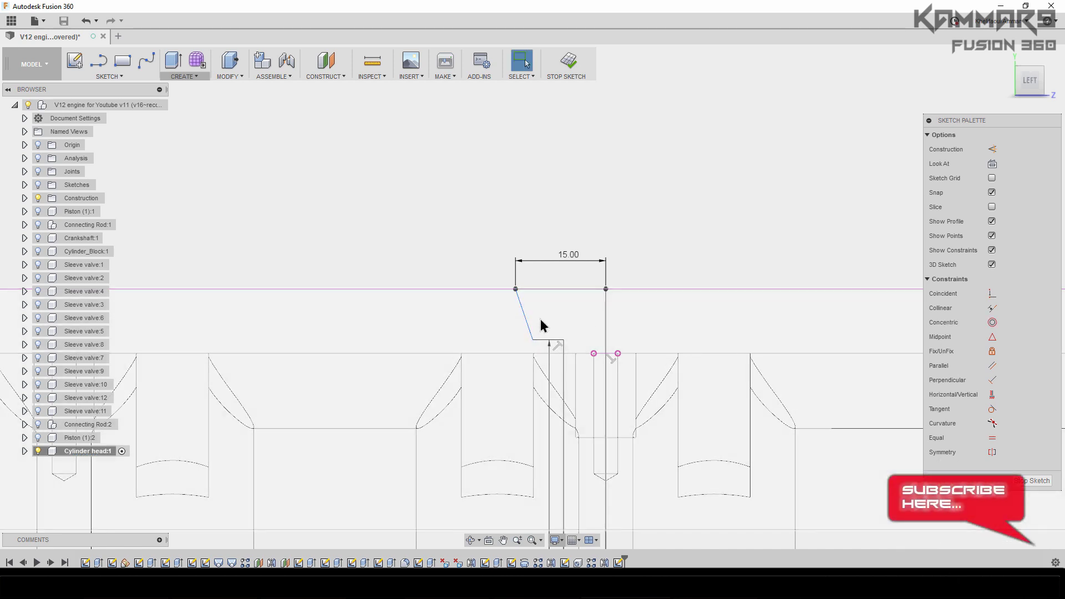
click(992, 396)
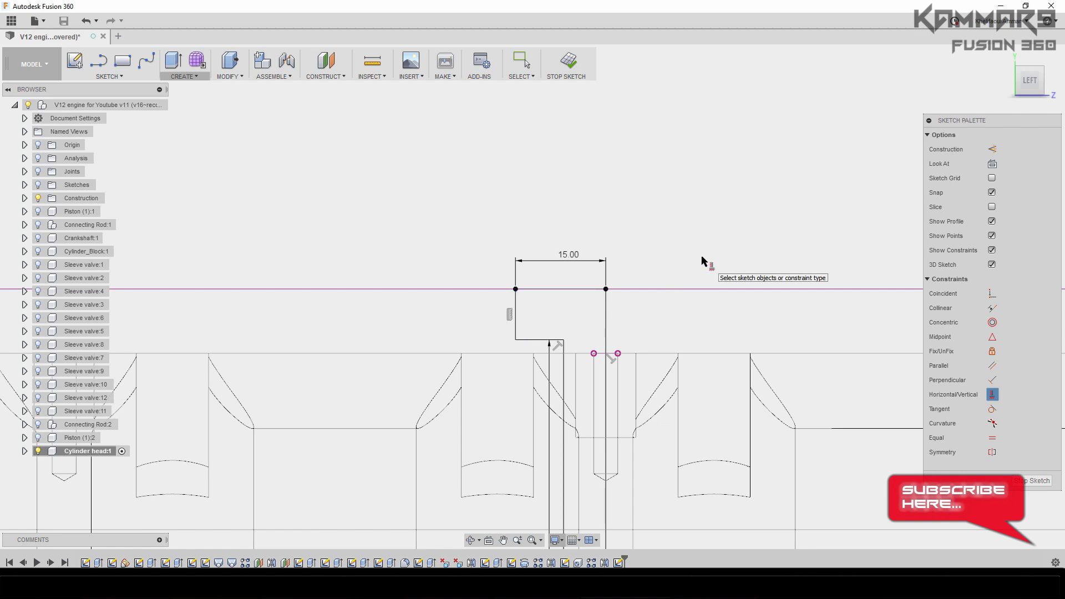
key(Escape)
Start a Revolve, hide the cylinder head's bodies and select the closed stepped bore profile as the profile
scroll(660, 219, down, 3)
scroll(661, 195, down, 2)
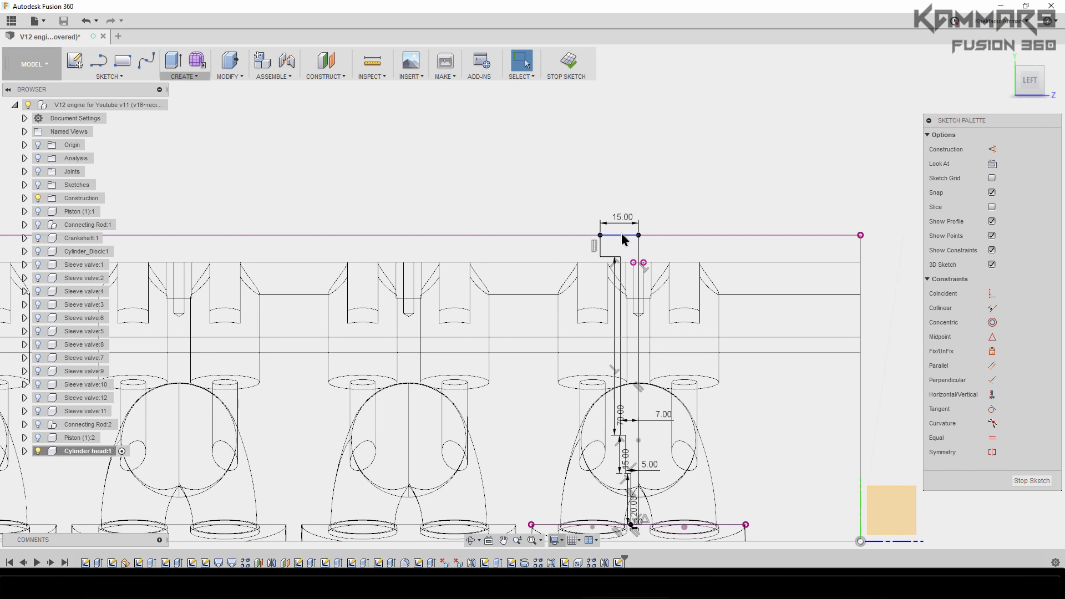
scroll(621, 239, down, 3)
scroll(649, 281, up, 3)
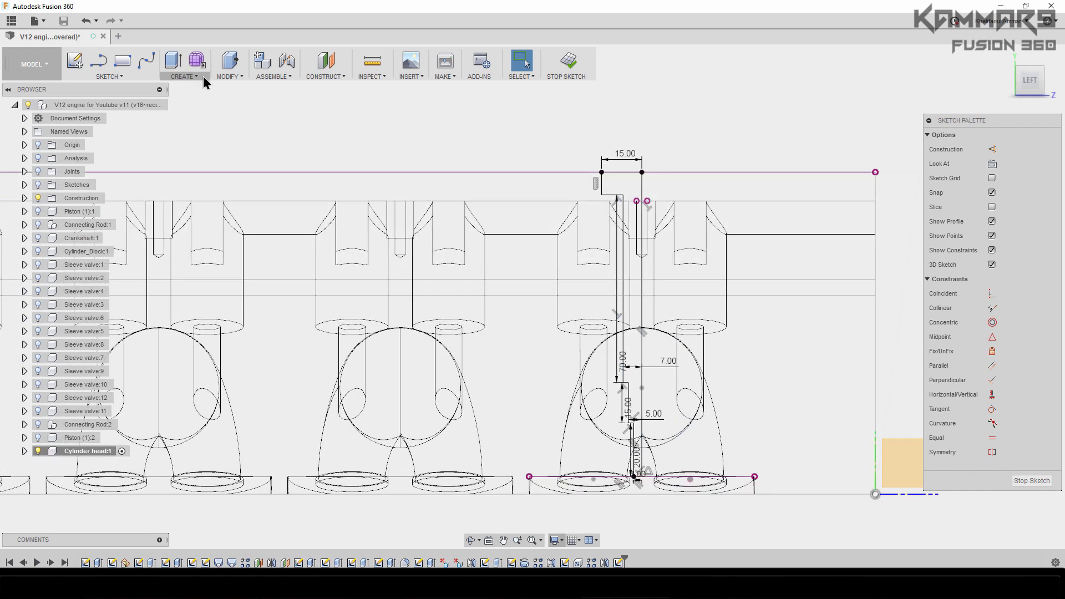
click(203, 75)
click(188, 121)
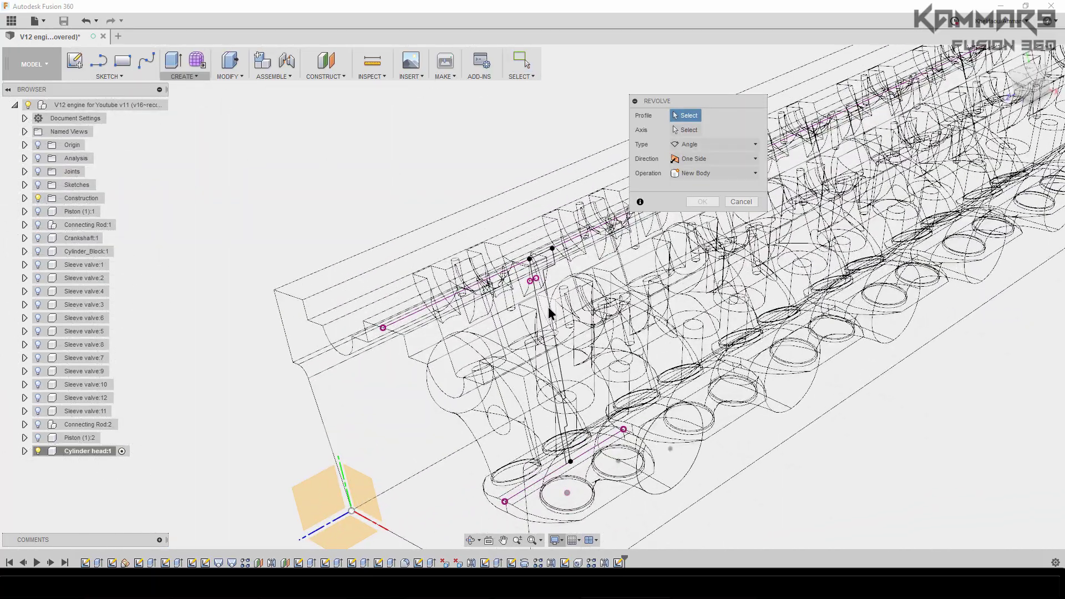
scroll(549, 313, up, 5)
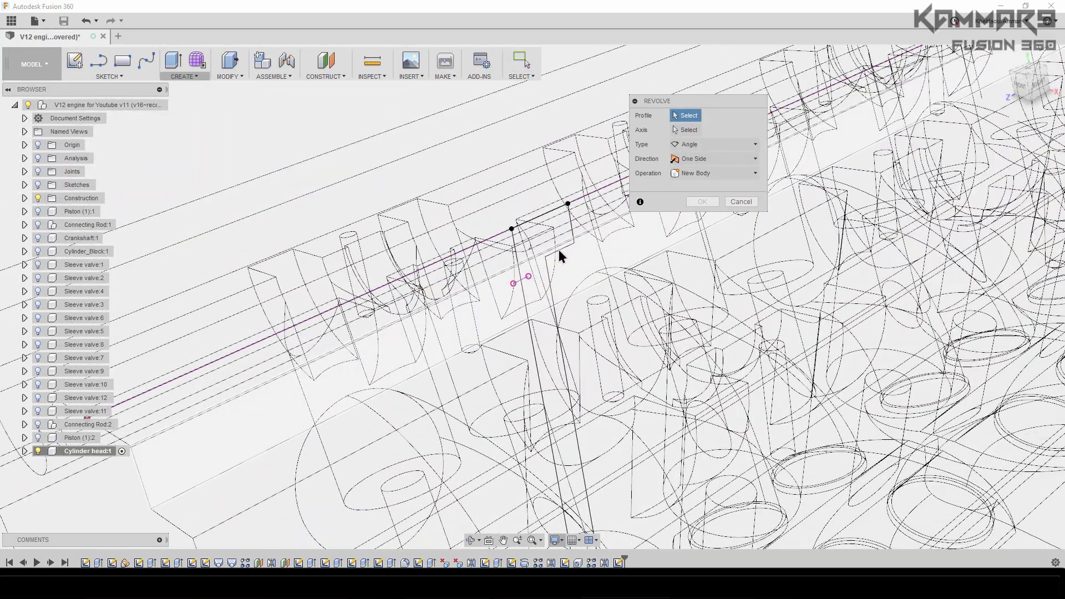
scroll(558, 249, down, 3)
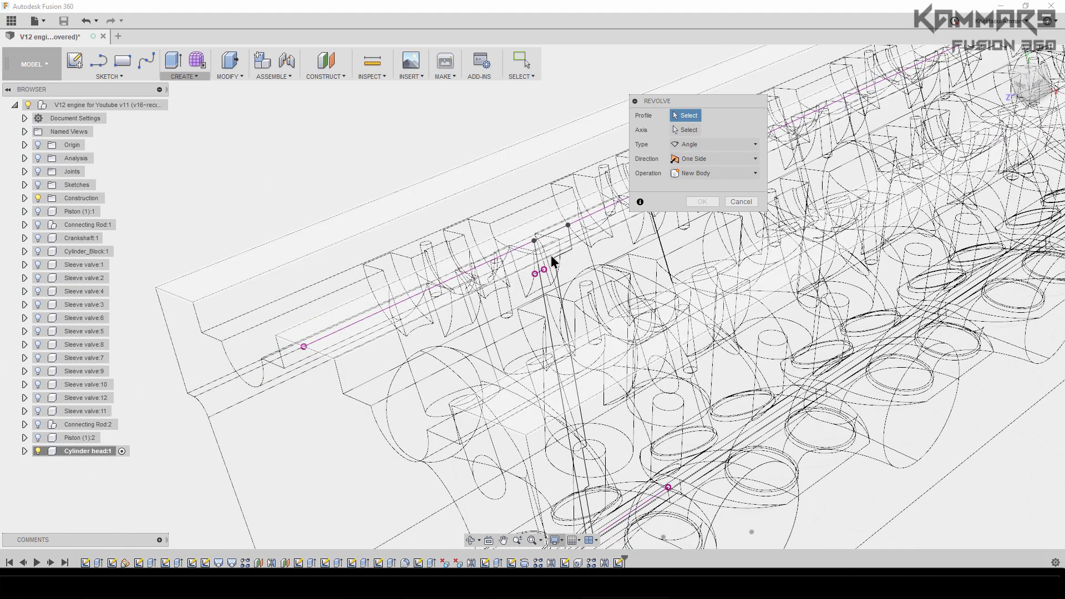
scroll(457, 312, down, 5)
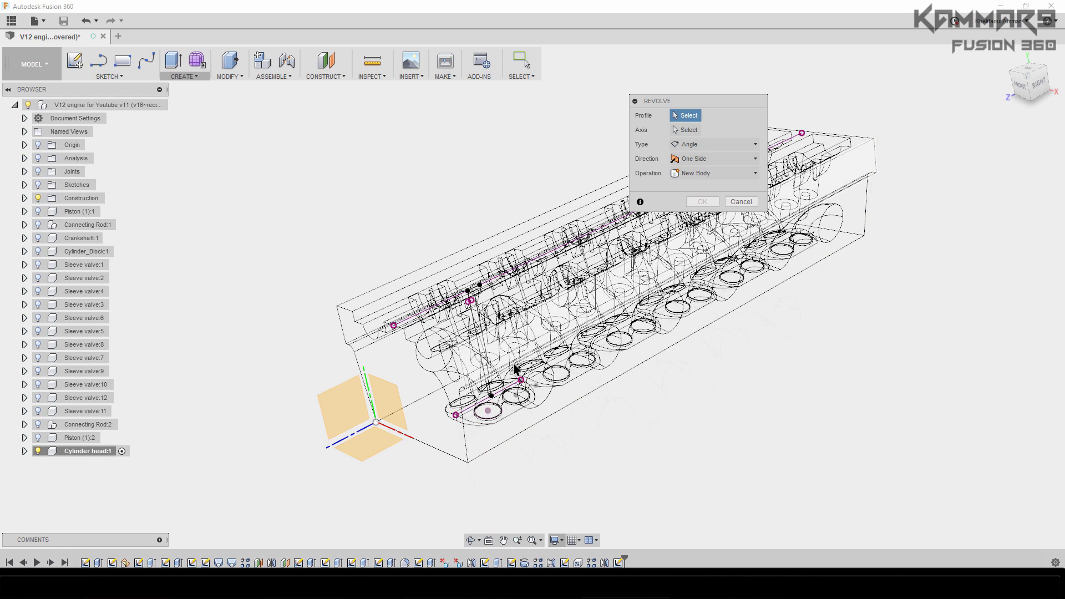
scroll(421, 388, up, 2)
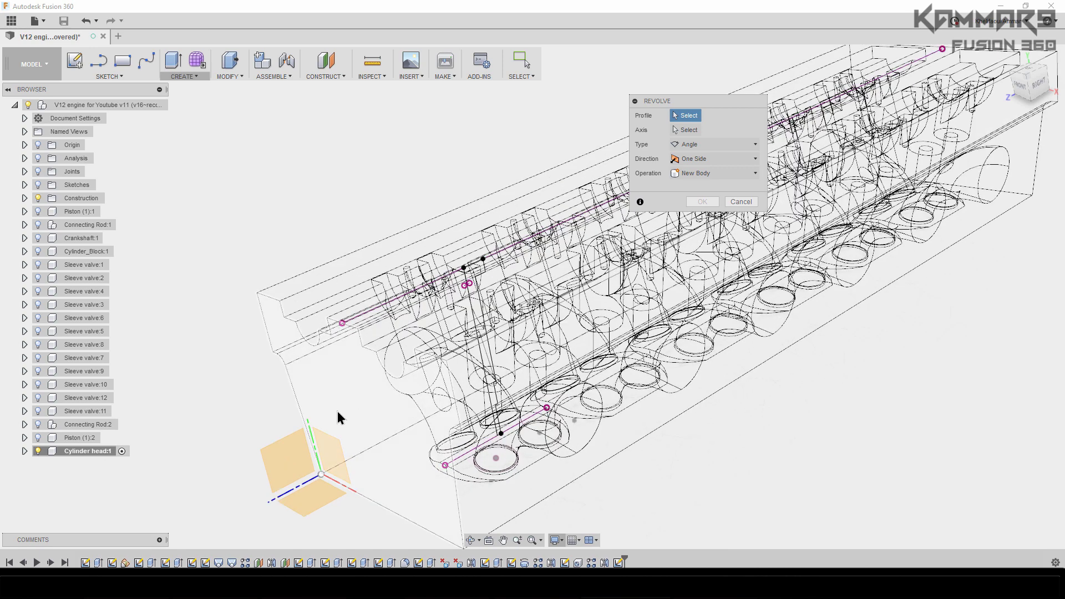
click(25, 451)
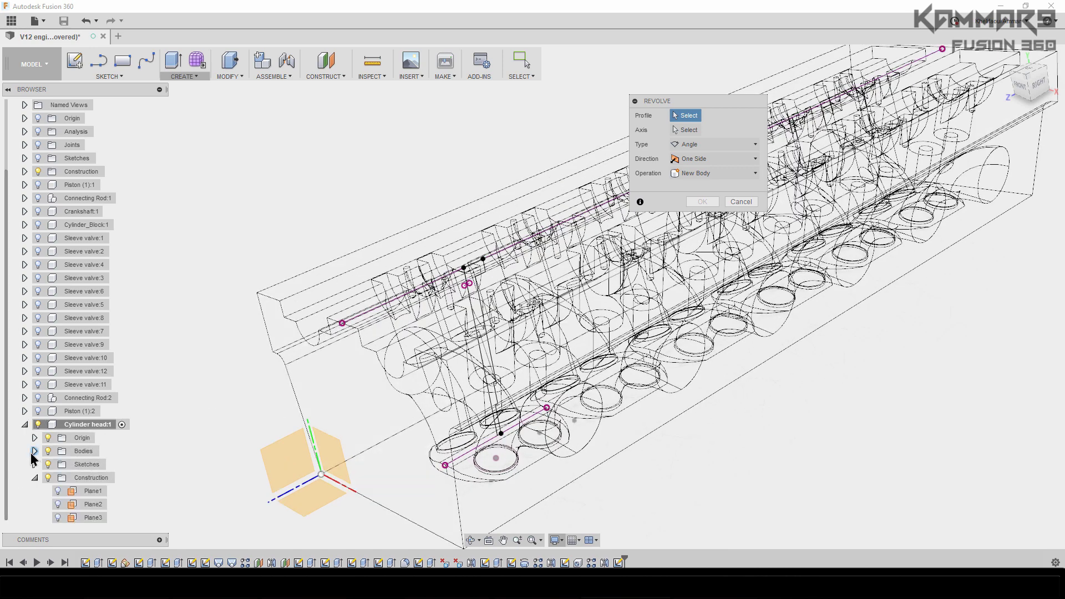
click(48, 453)
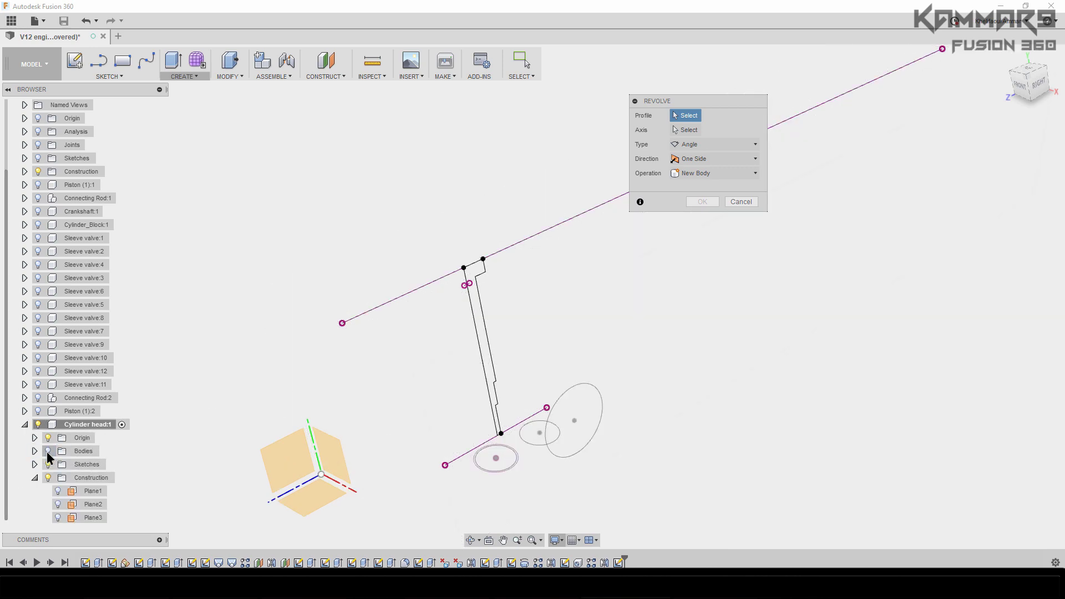
click(477, 305)
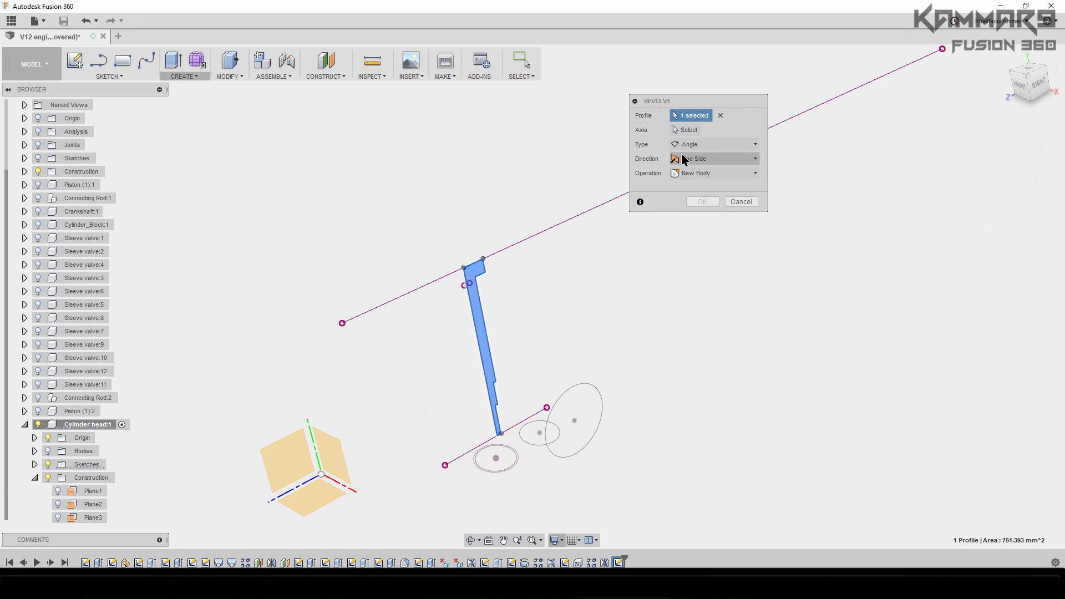
Revolve the profile 360 degrees about its long centreline edge as a cut, with the cylinder head's bodies shown again
click(688, 131)
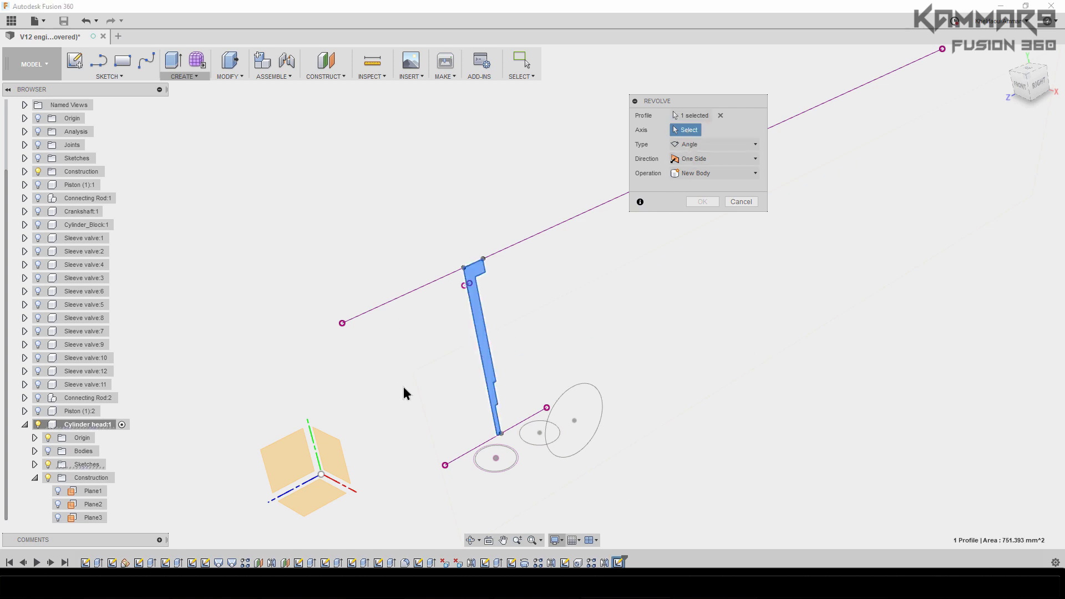
click(480, 353)
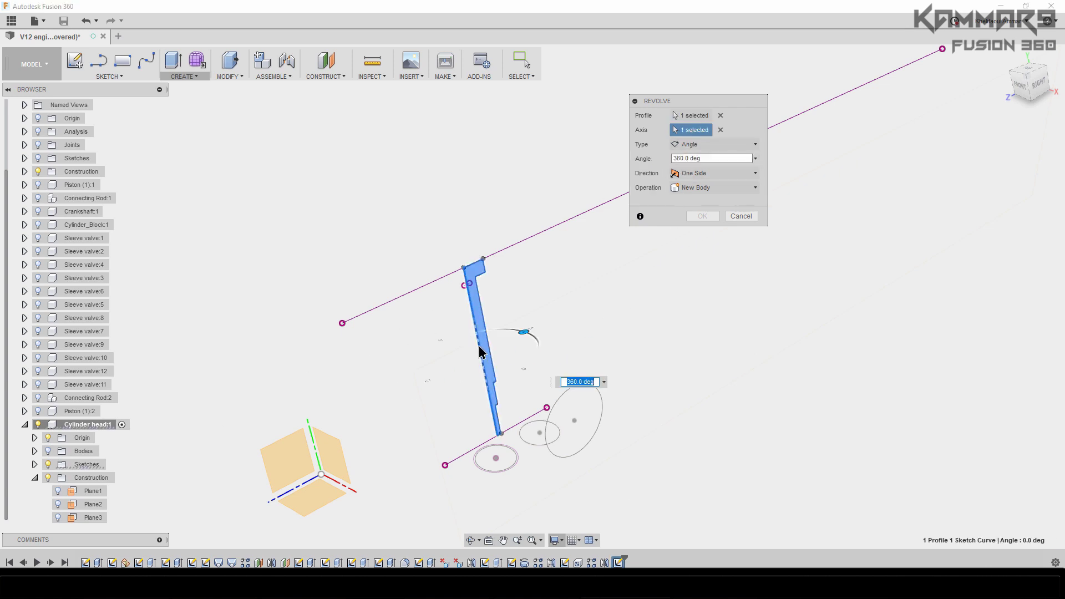
click(48, 452)
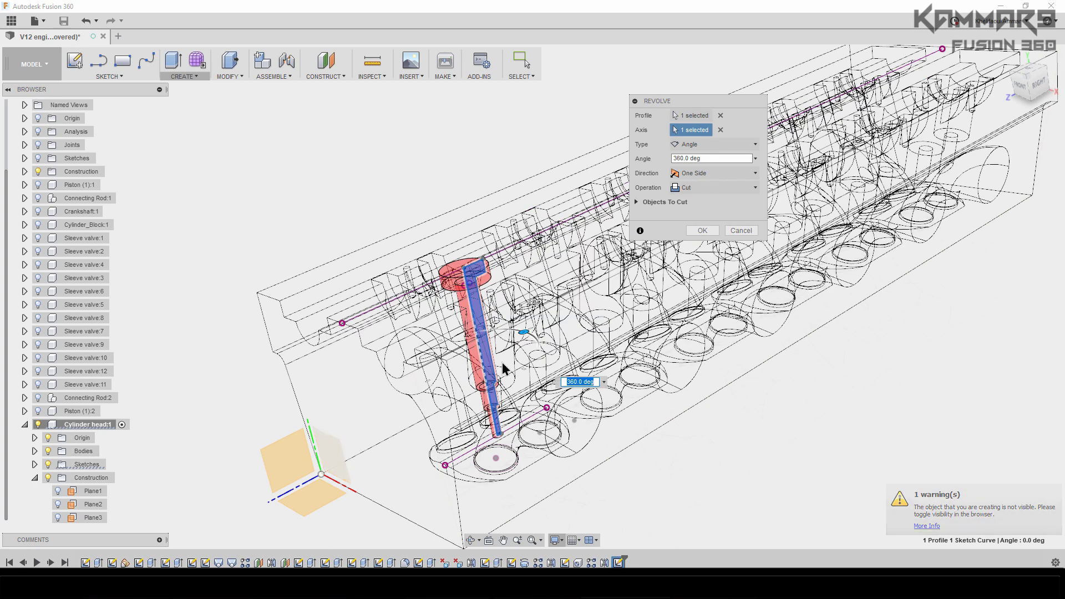
click(702, 230)
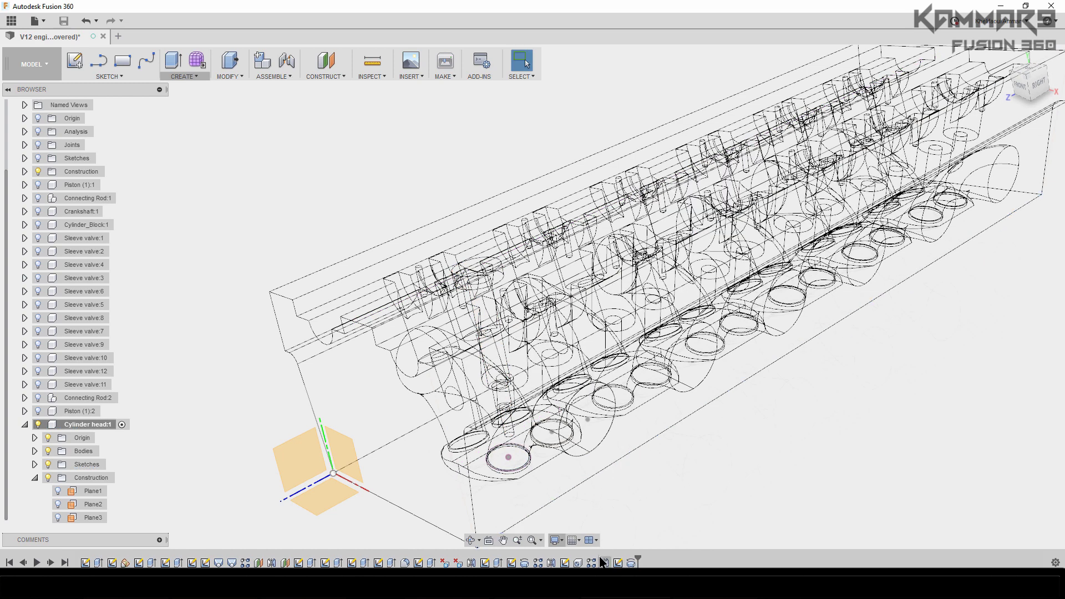
Switch the visual style from wireframe to shaded with visible edges and examine the new stepped bore from above
click(557, 540)
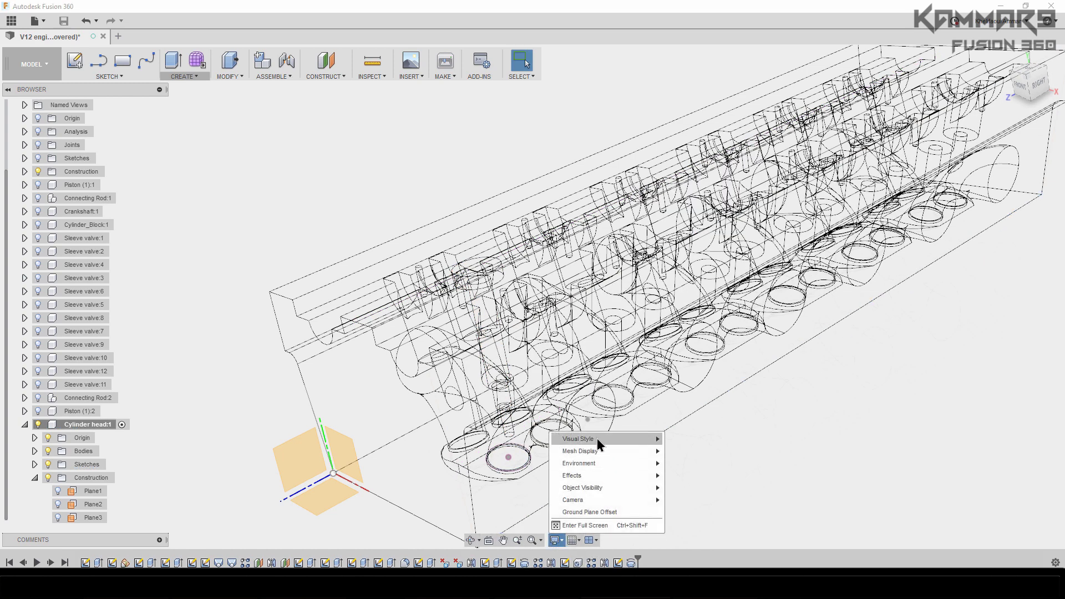
mouse_move(597, 438)
click(696, 464)
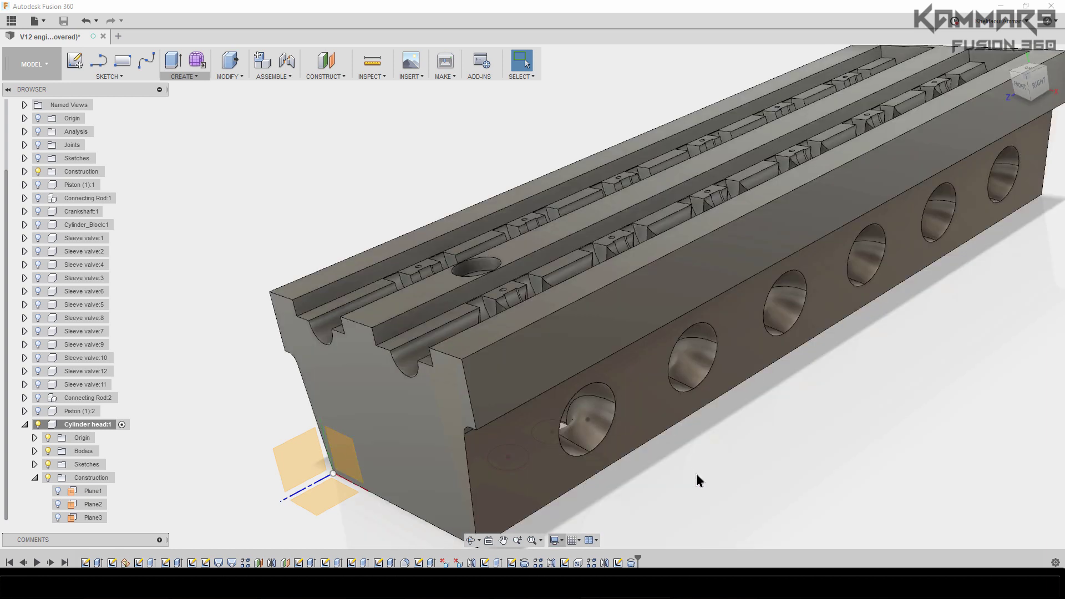
shift+middle_drag(536, 322, 554, 422)
key(Escape)
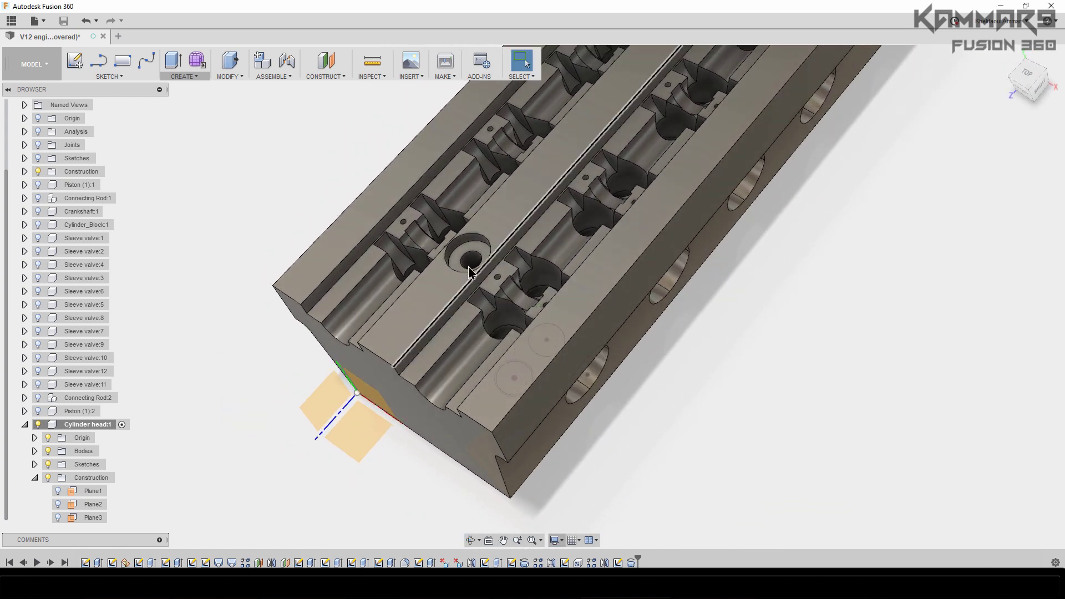
shift+middle_drag(478, 252, 468, 265)
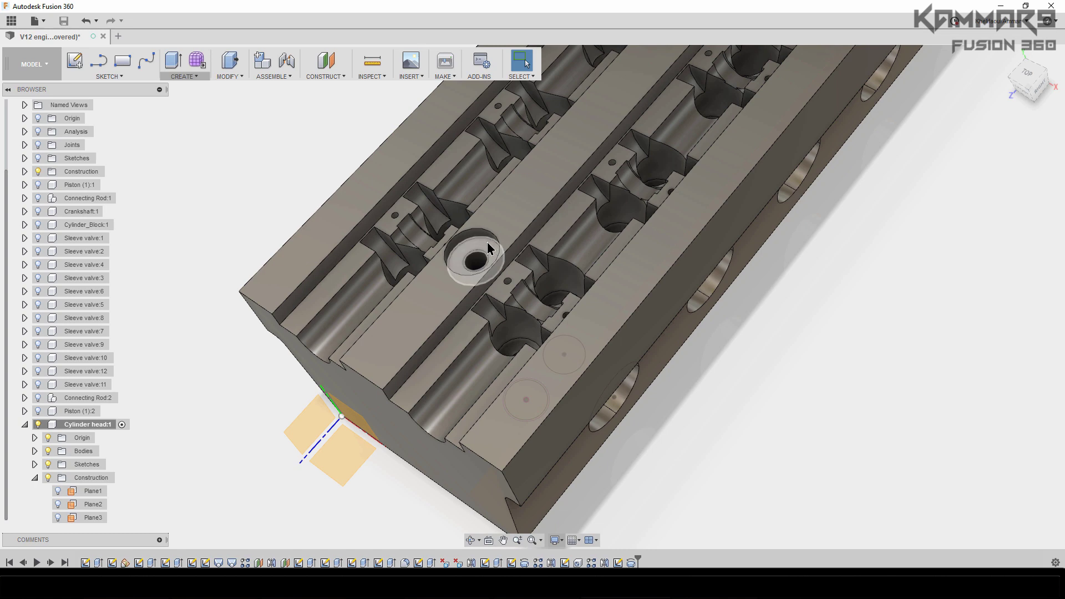
Create a sketch on the cylinder head's flat top face around the new stepped bore
click(504, 211)
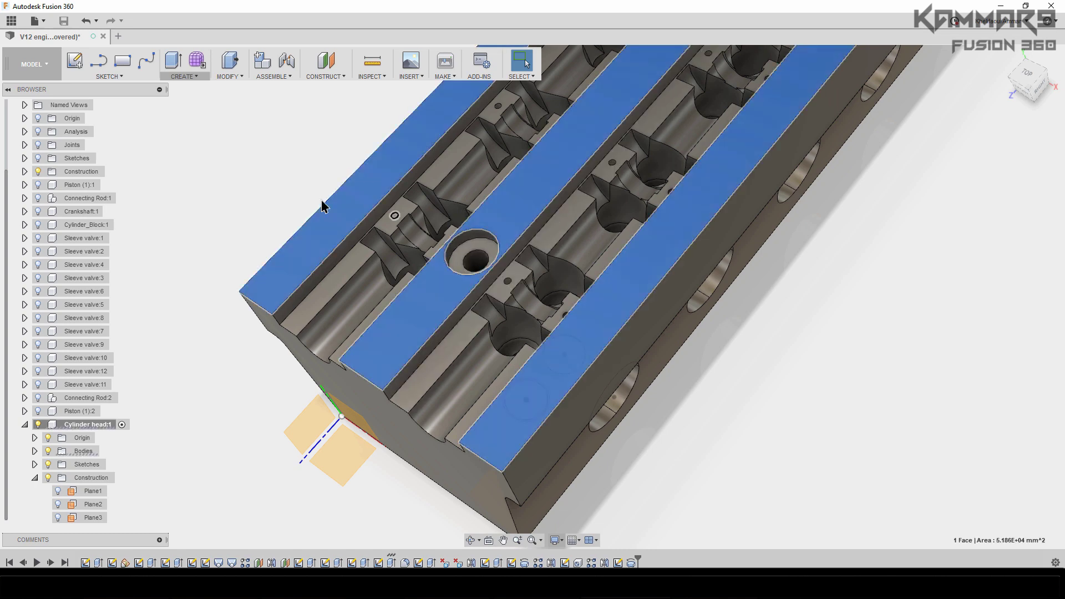
click(78, 62)
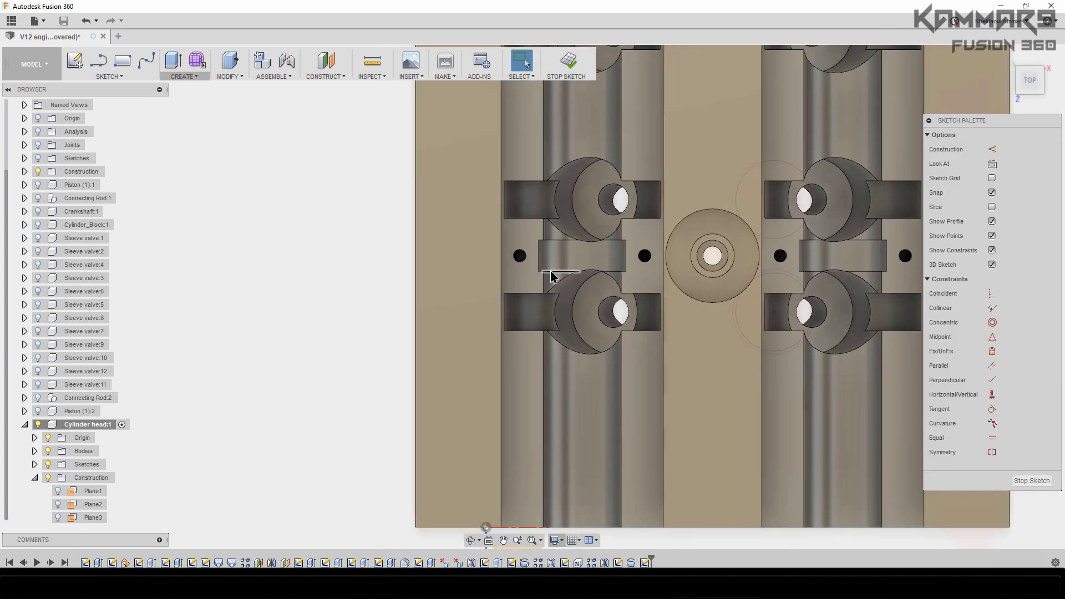
scroll(716, 224, down, 2)
scroll(717, 224, up, 5)
scroll(674, 232, up, 2)
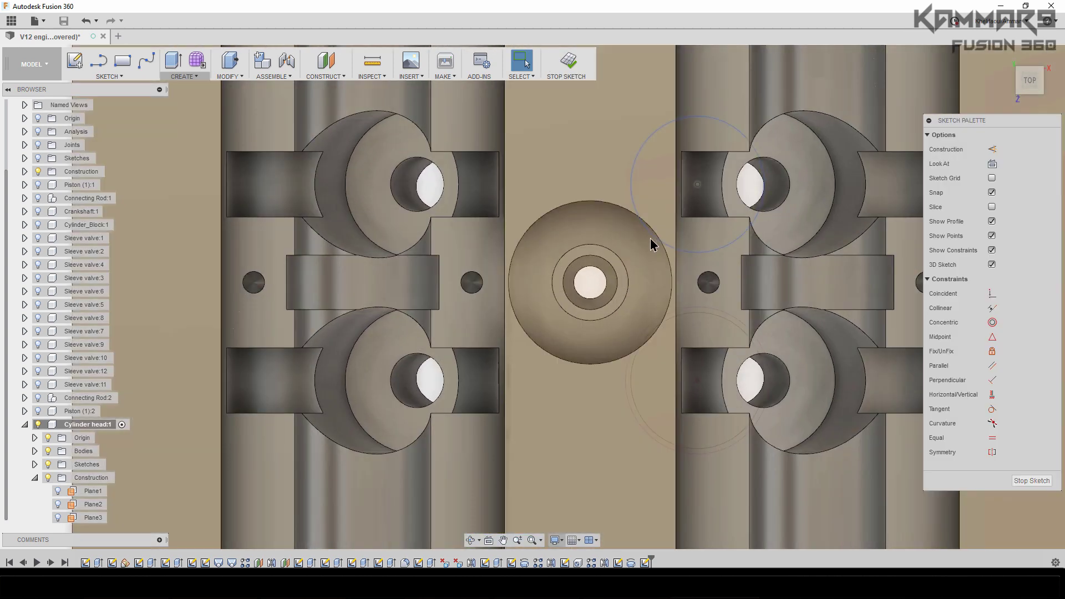
Sketch a rectangle about 48 mm long around the bore, spanning the central strip between the outer edges of the two neighbouring valve pockets
click(122, 61)
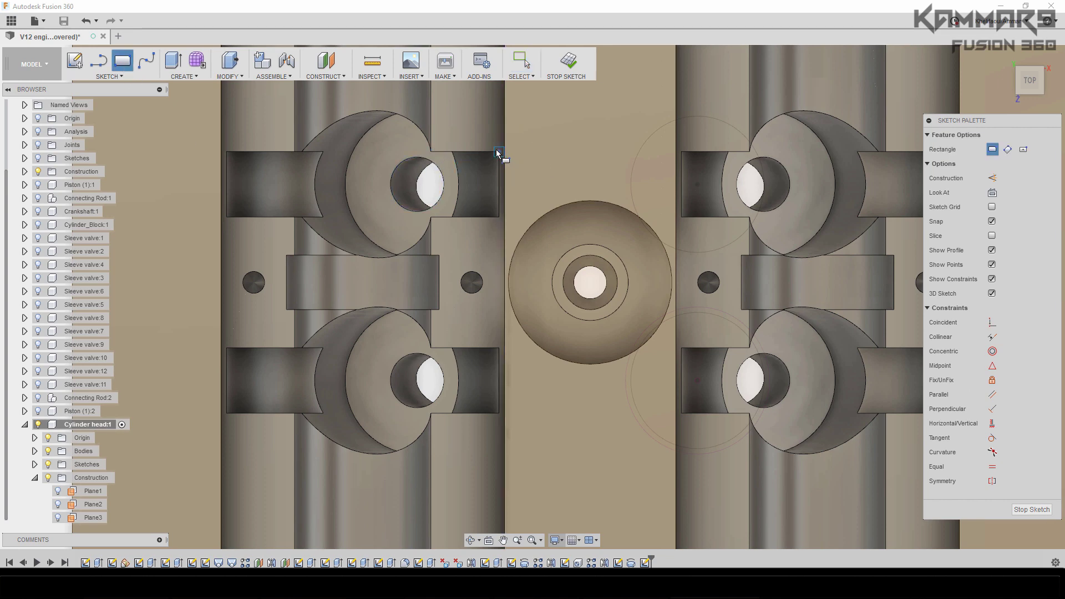
scroll(504, 154, up, 3)
scroll(502, 153, up, 3)
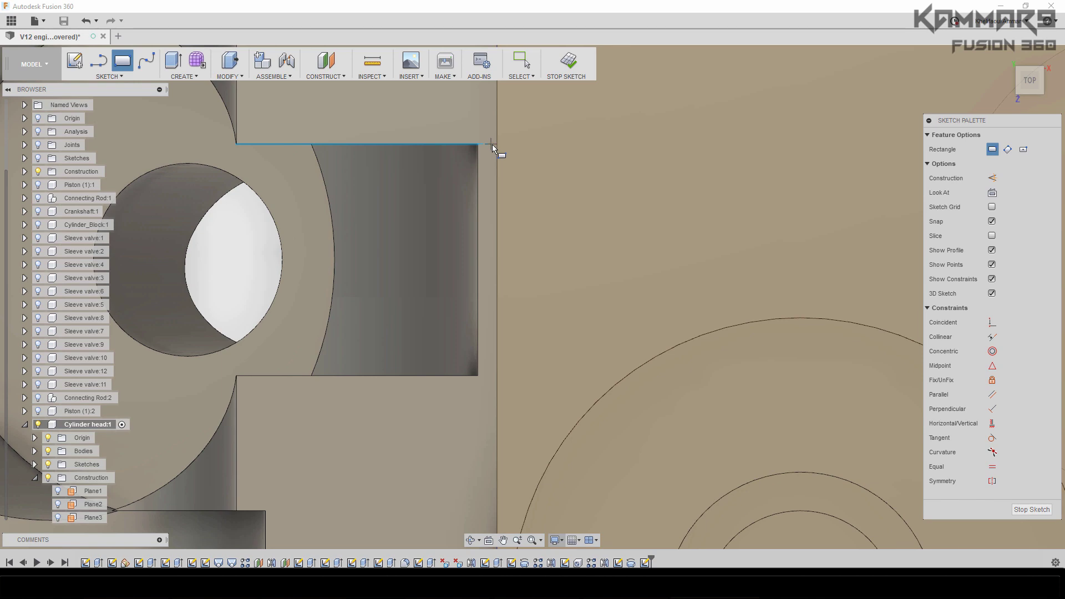
click(497, 145)
scroll(628, 258, down, 6)
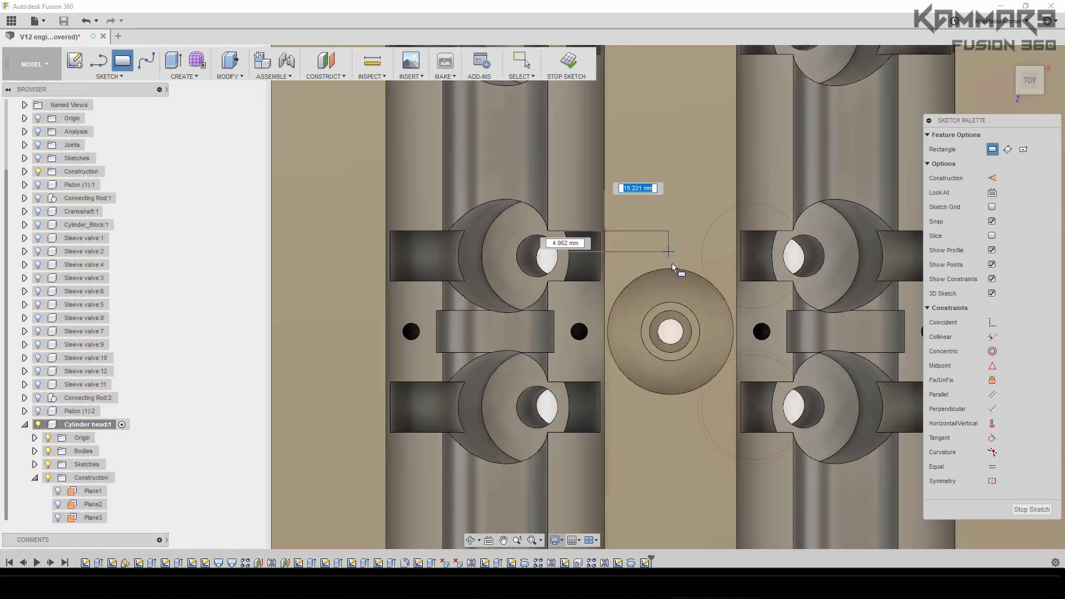
scroll(731, 409, up, 5)
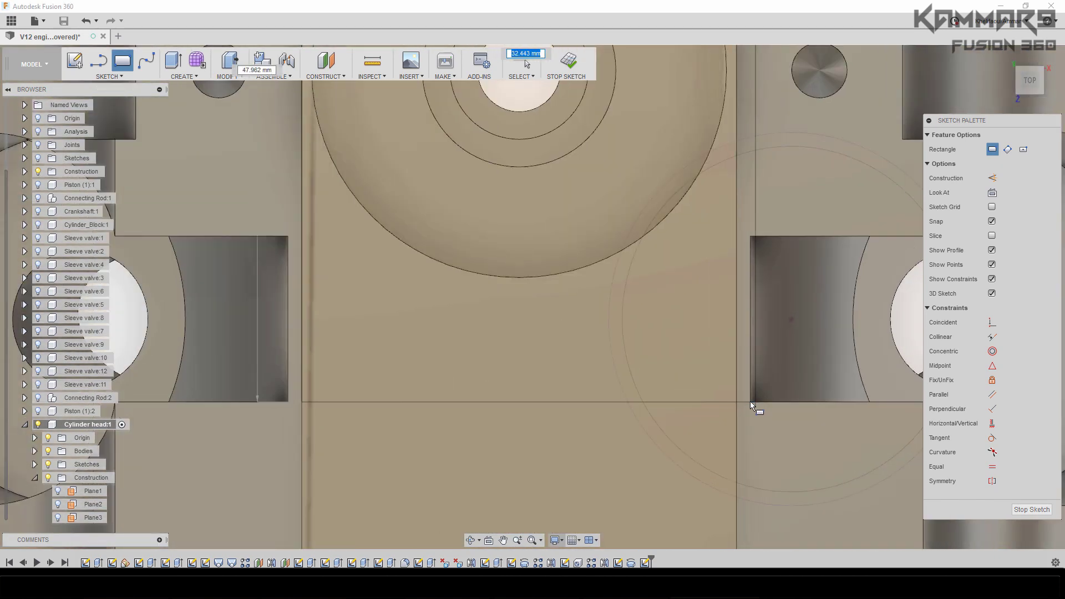
click(736, 402)
scroll(765, 435, down, 2)
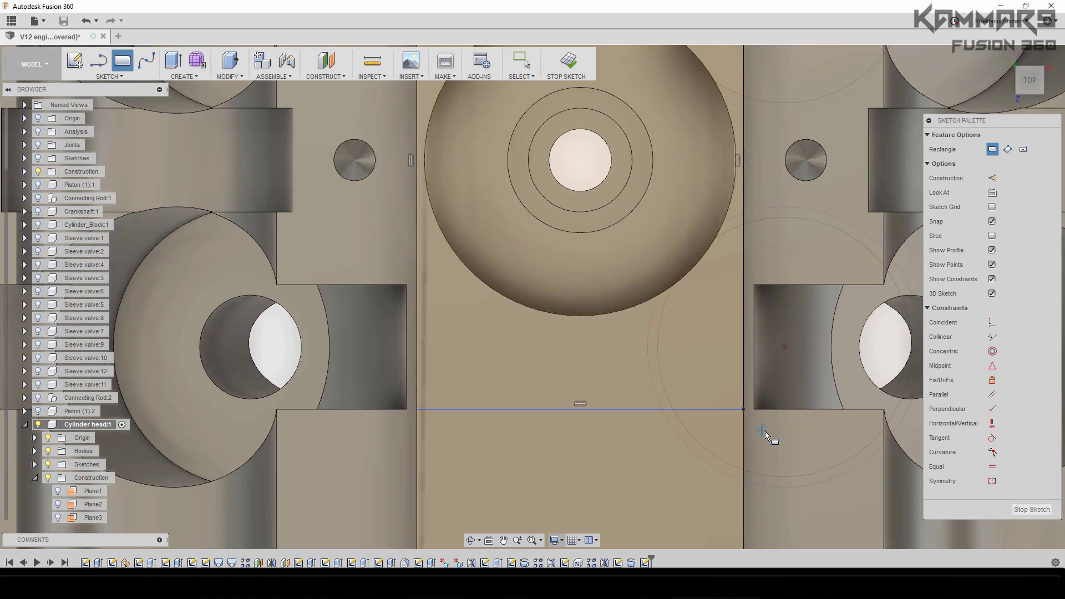
key(Escape)
scroll(624, 395, down, 4)
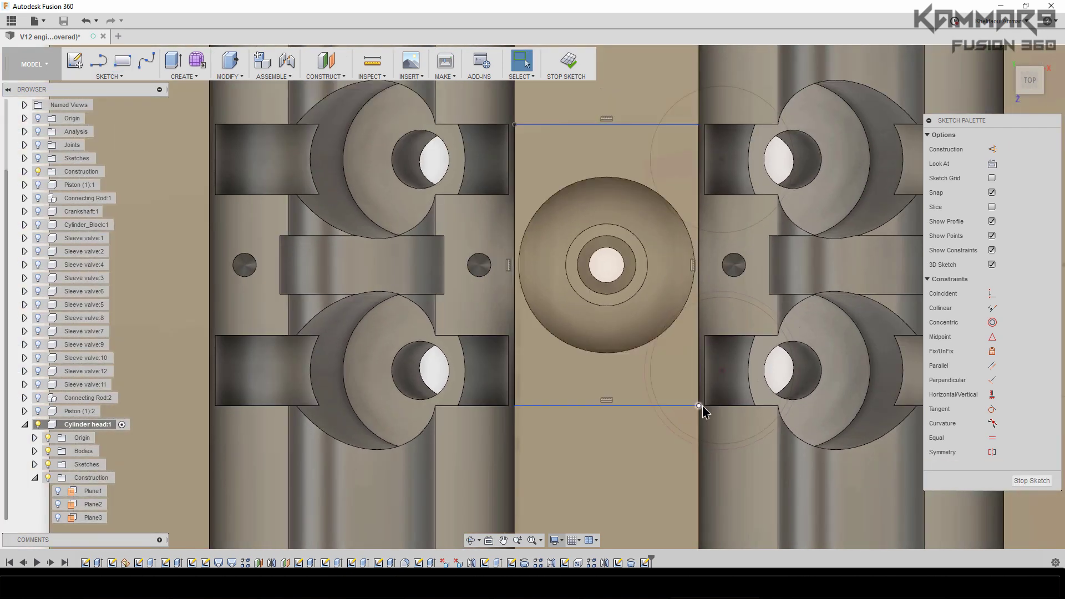
scroll(702, 409, up, 4)
scroll(707, 409, up, 2)
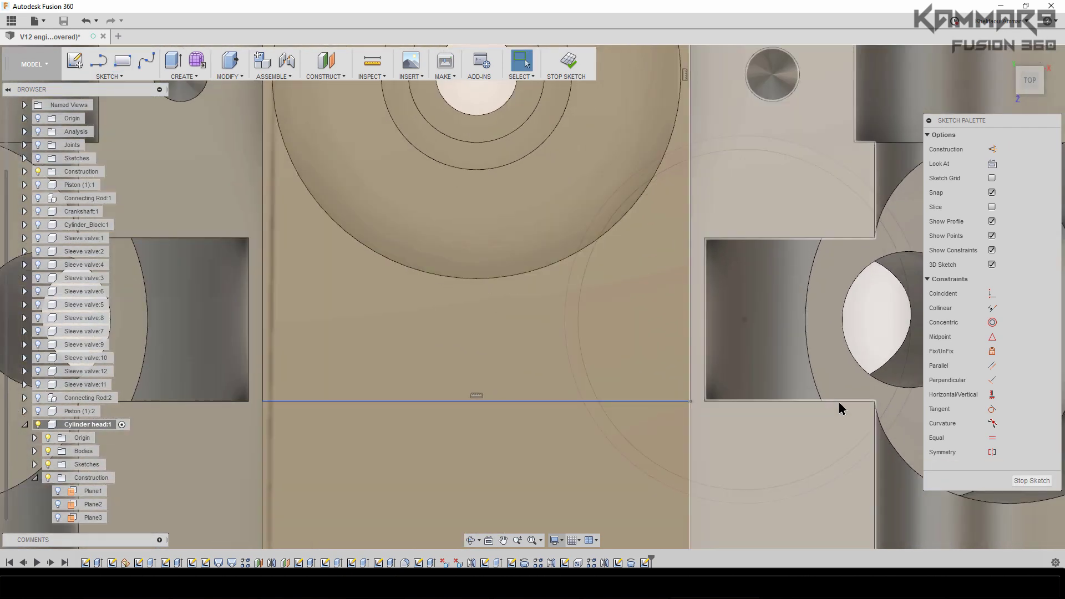
click(991, 394)
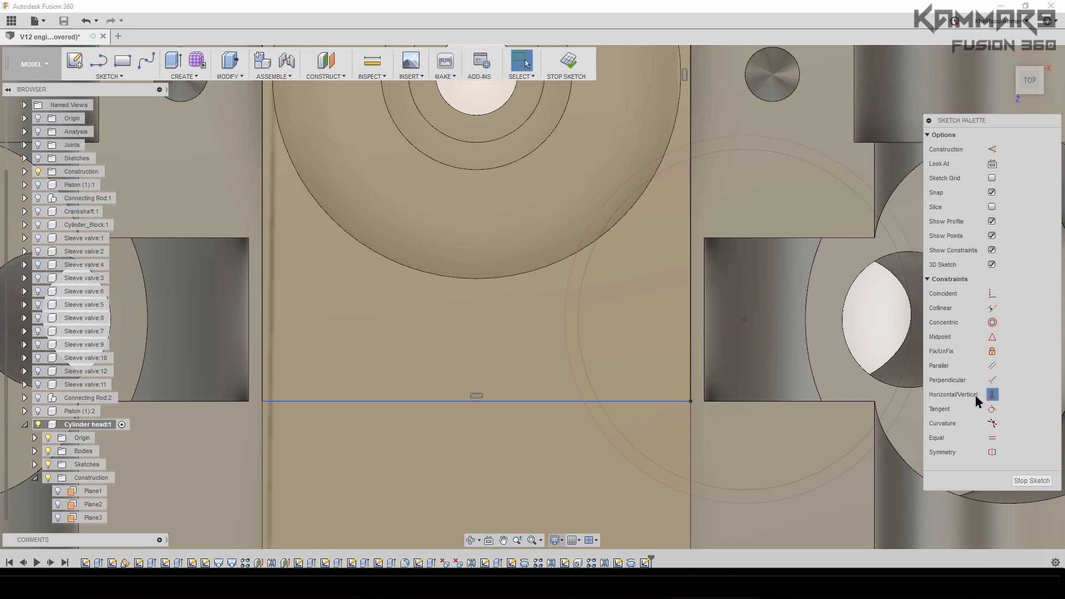
click(690, 402)
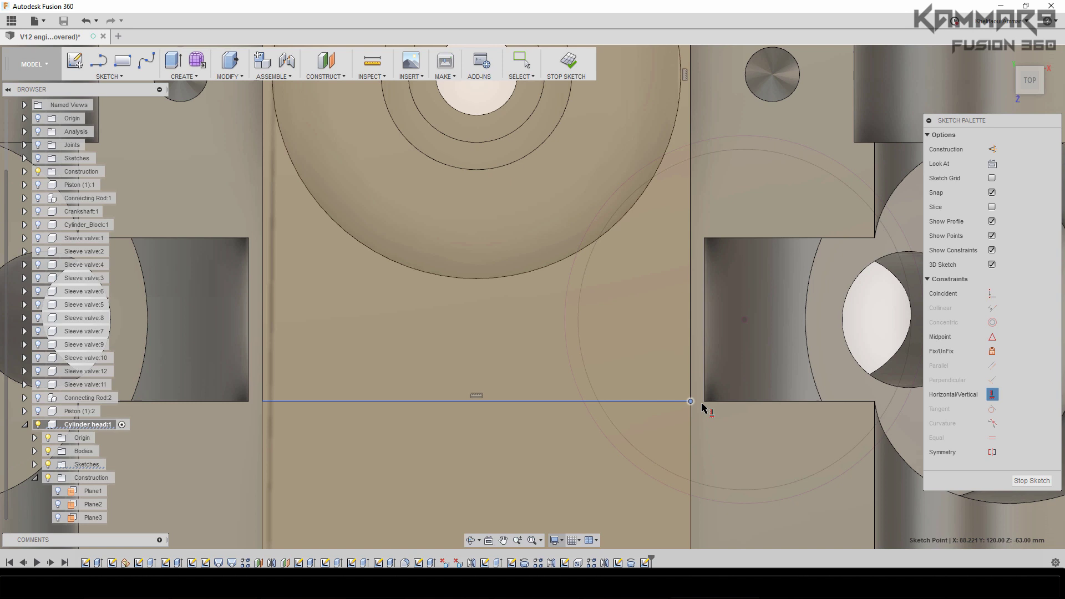
key(Escape)
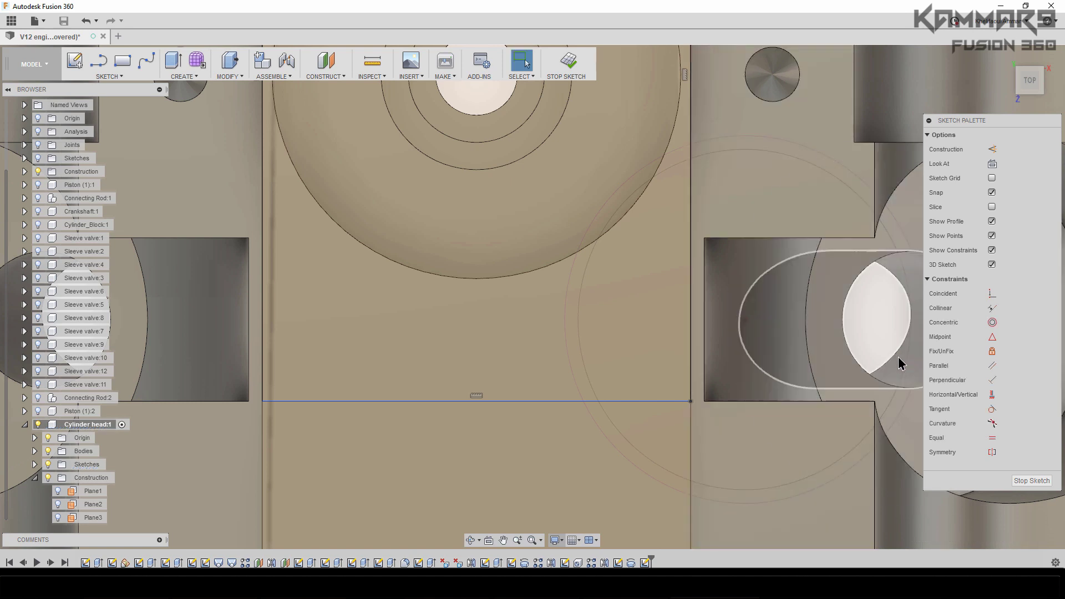
Make the rectangle's lower and upper edges collinear with the matching outer edges of the adjacent valve pockets
click(991, 308)
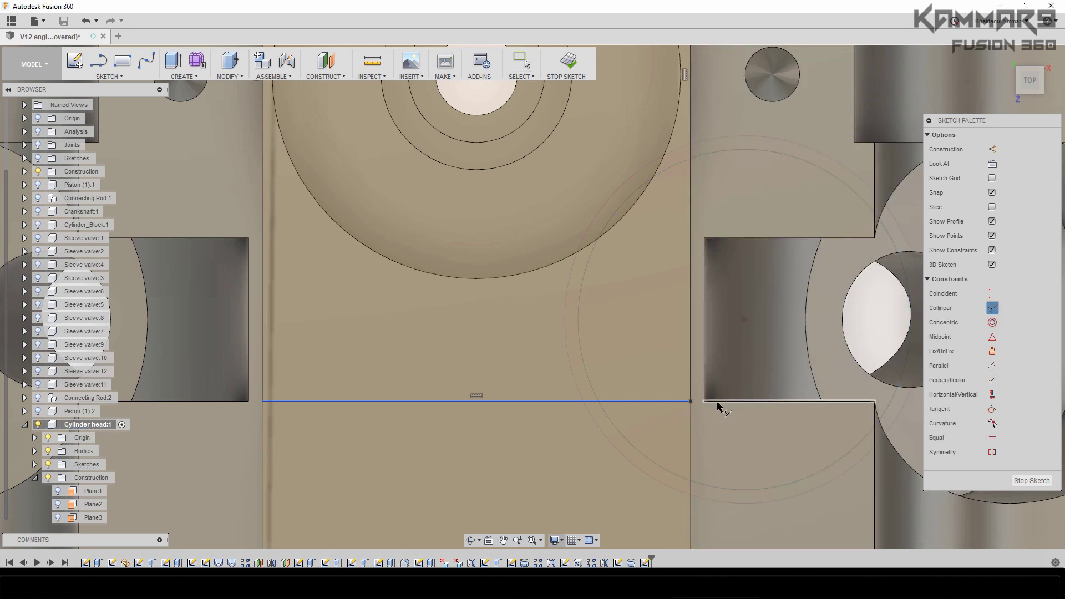
click(717, 402)
click(674, 403)
scroll(688, 460, down, 8)
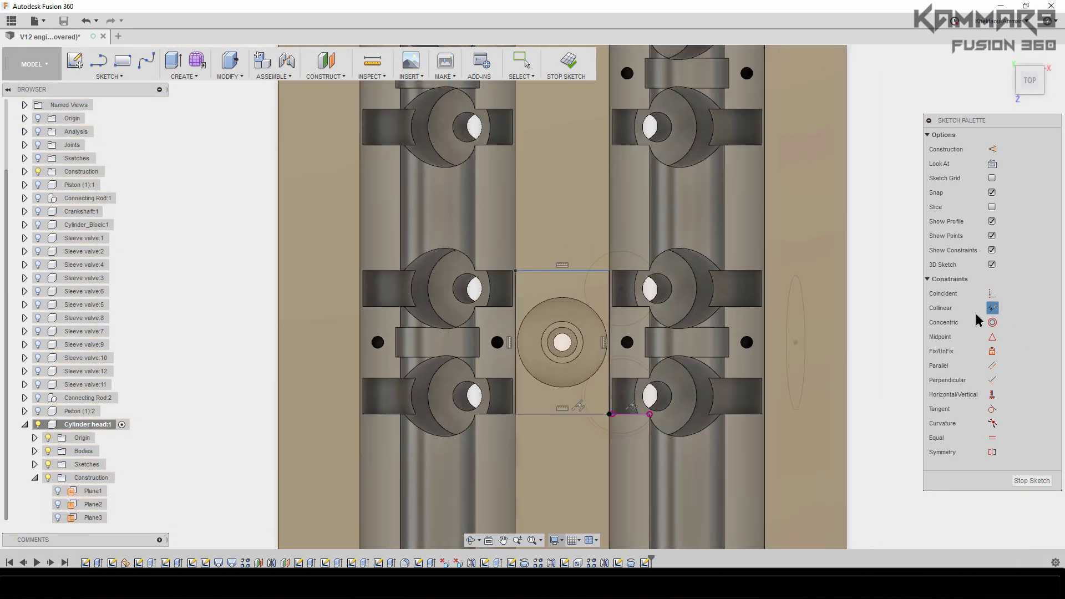
scroll(610, 272, up, 5)
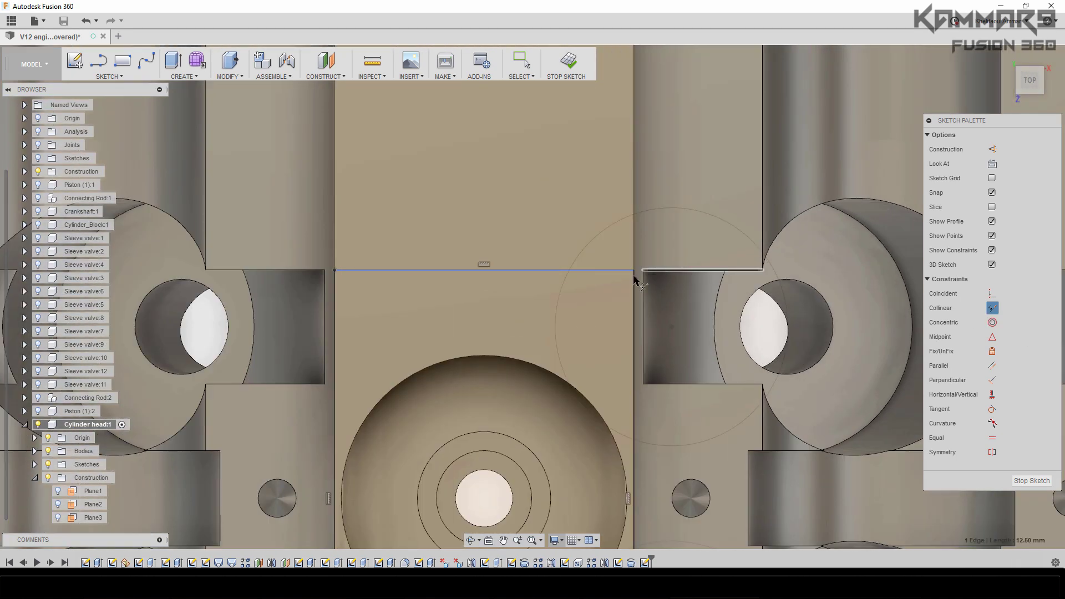
click(660, 270)
scroll(665, 334, down, 3)
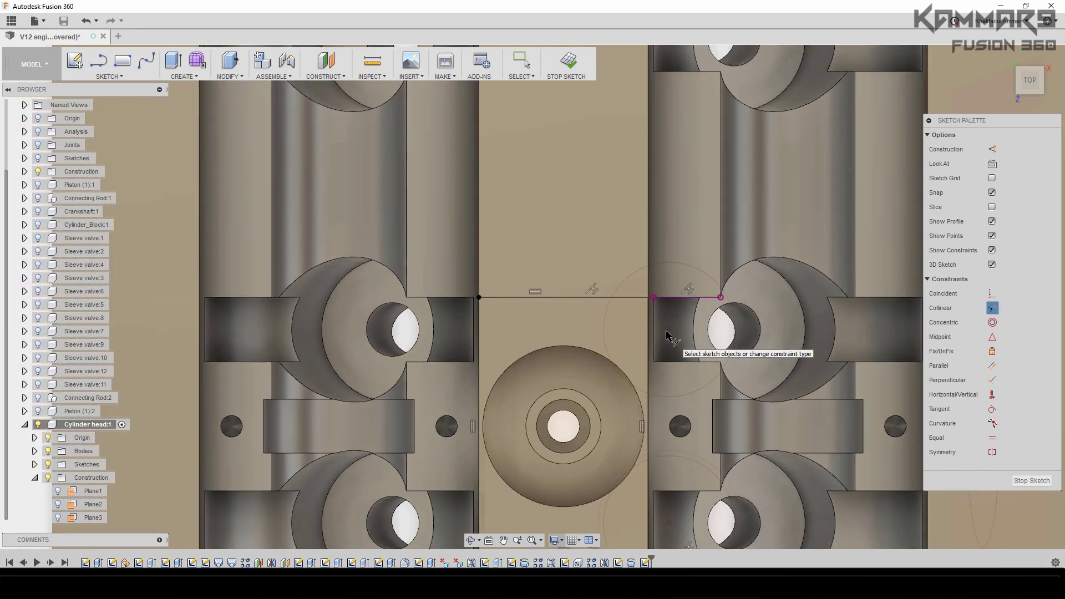
Cut the rectangular profile surrounding the stepped bore 5 mm deep into the cylinder head with Extrude, using a distance of -5 mm
key(Escape)
scroll(537, 262, down, 5)
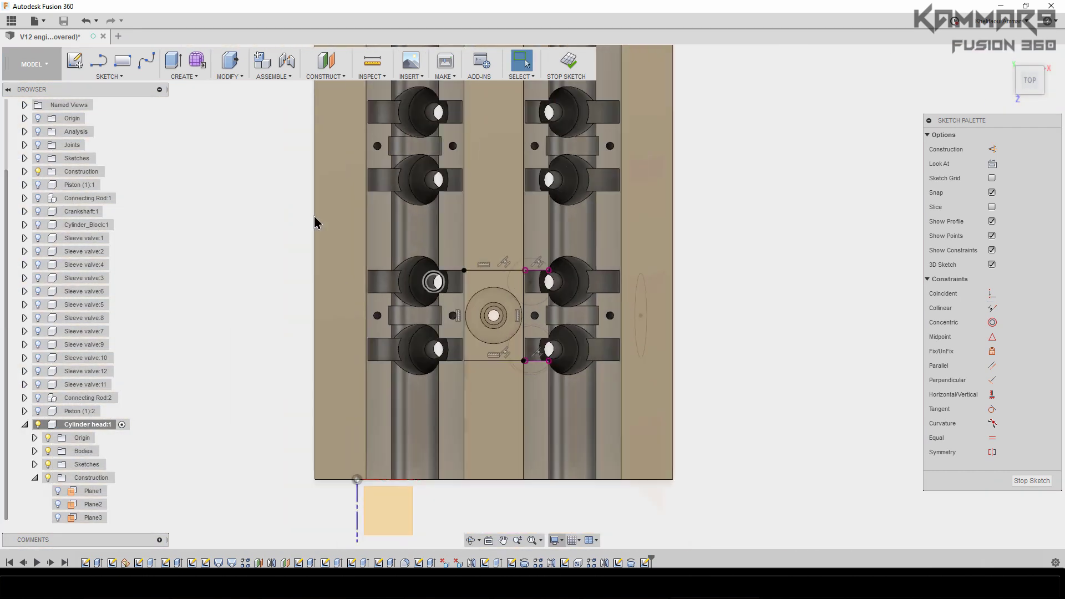
click(230, 62)
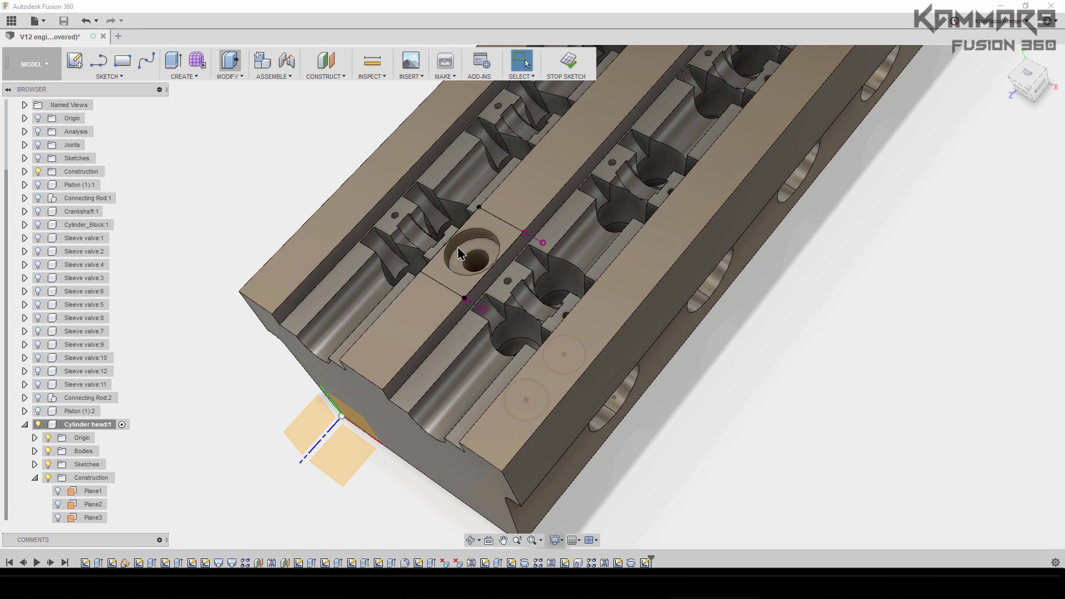
scroll(457, 247, up, 5)
click(455, 290)
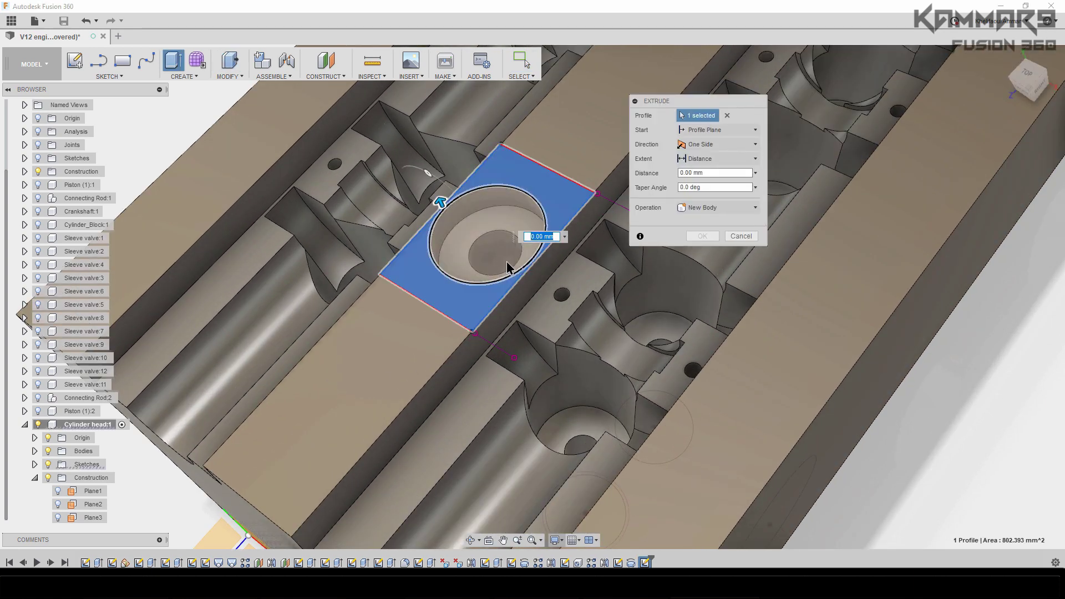
scroll(508, 268, up, 3)
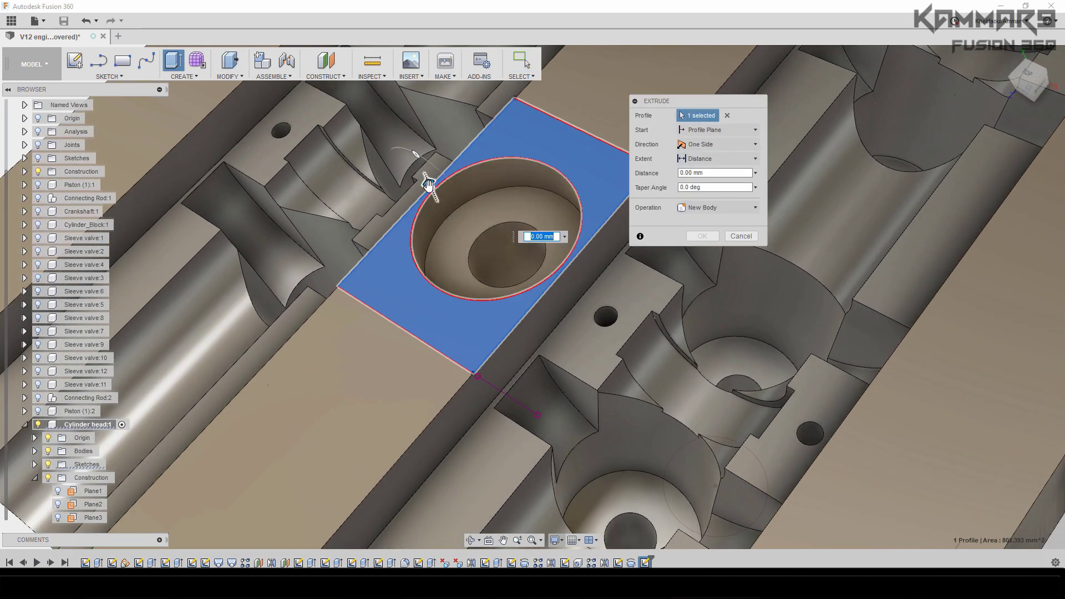
drag(427, 178, 477, 223)
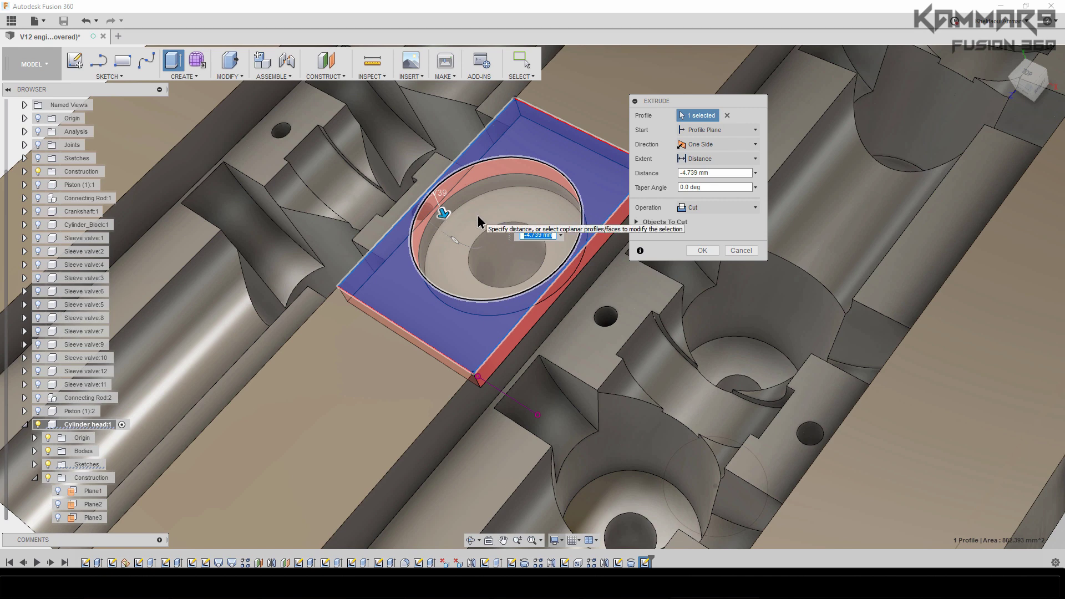
text(-5)
key(Return)
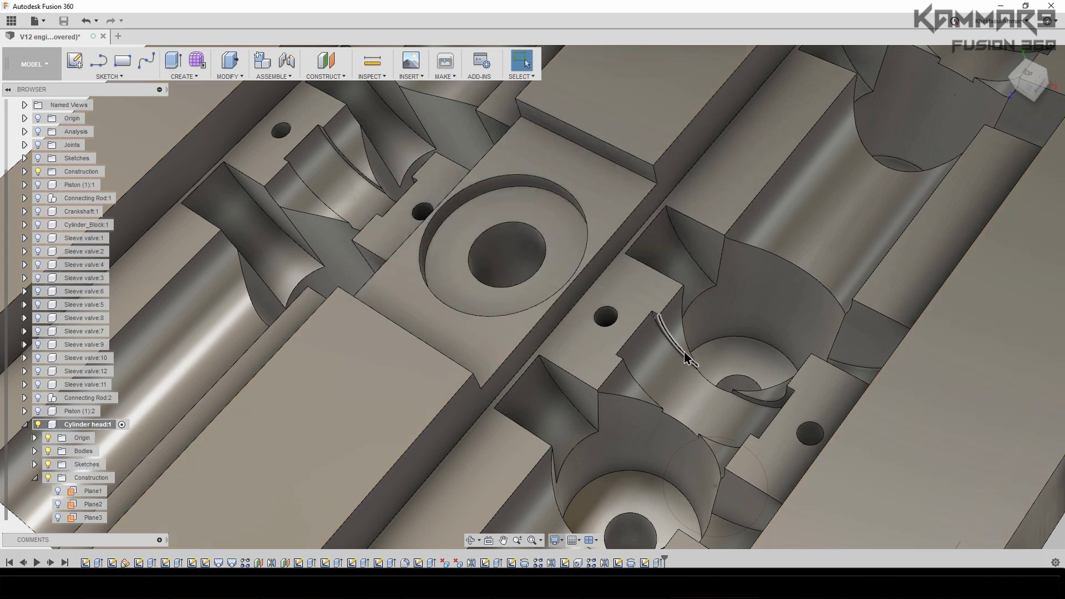
Start a rectangular pattern of features containing the stepped bore and the rectangular recess cut around it
scroll(686, 357, down, 8)
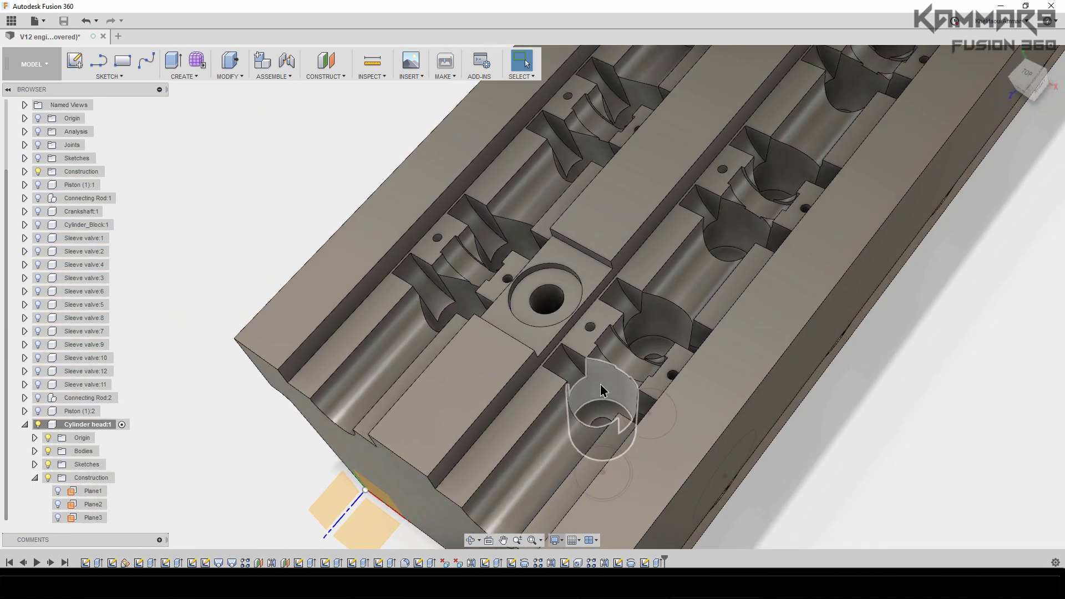
shift+middle_drag(602, 391, 616, 389)
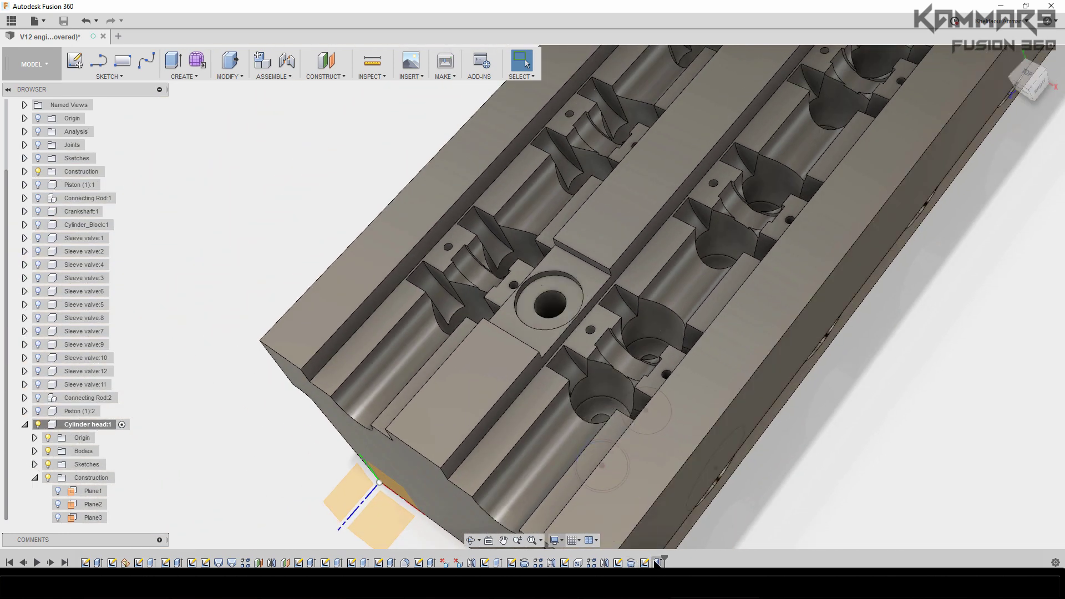
click(185, 73)
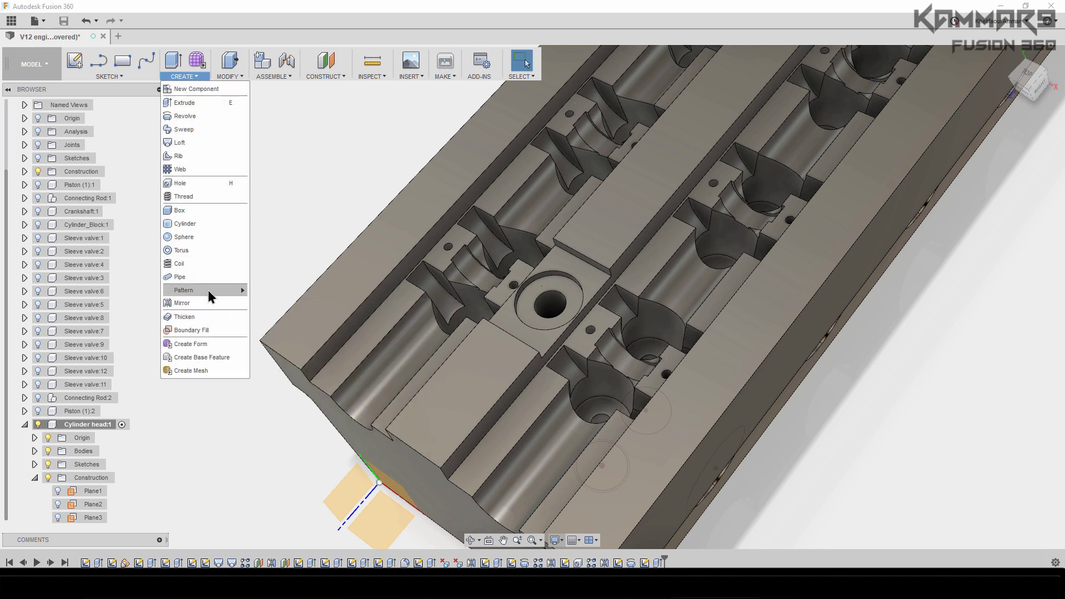
mouse_move(208, 291)
click(269, 290)
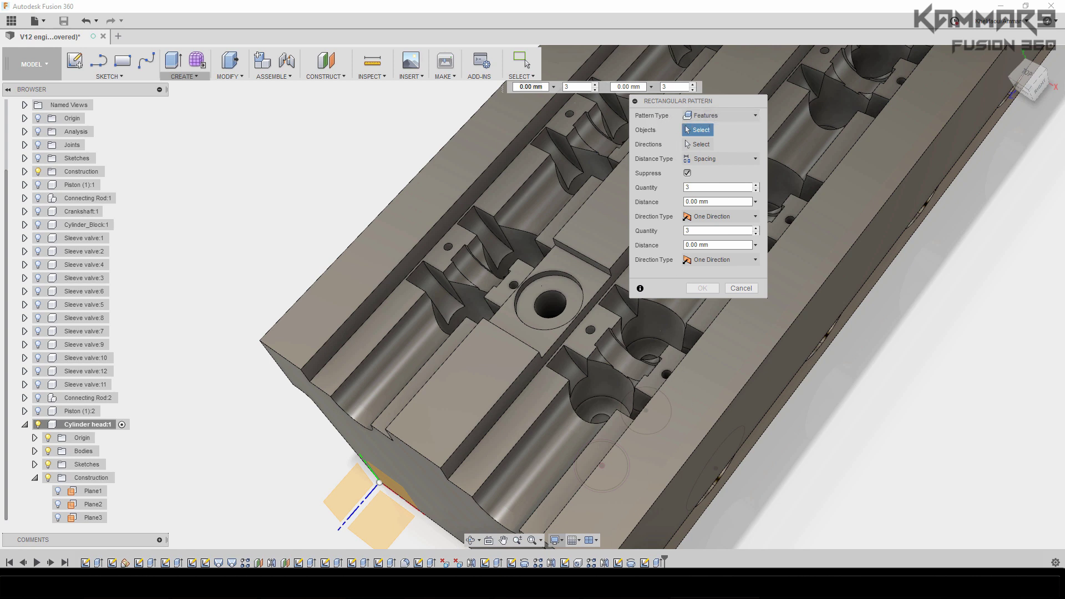
click(631, 563)
click(644, 563)
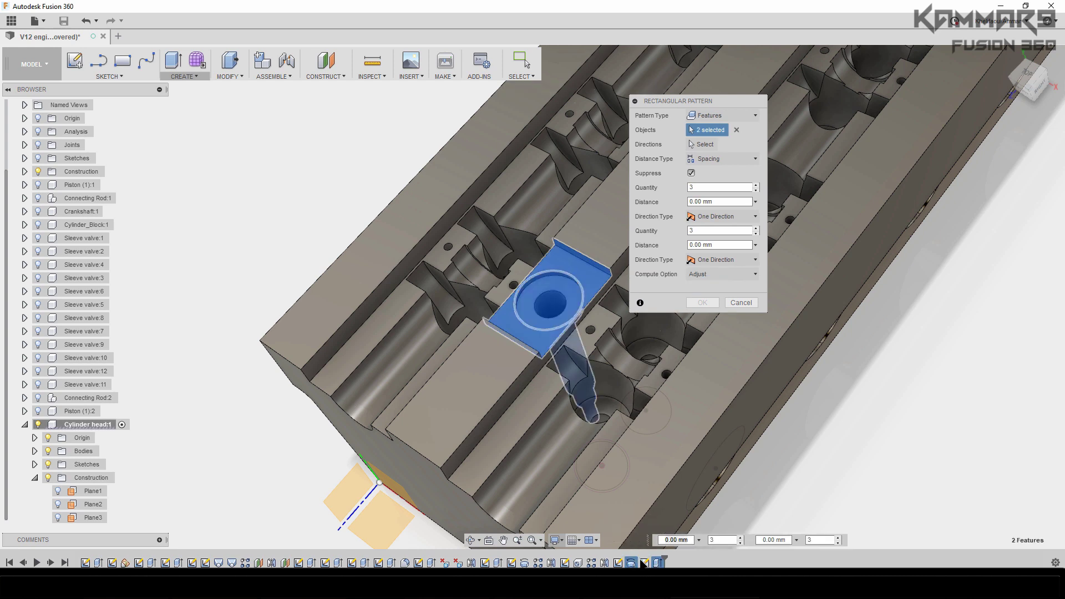
Pattern the bore and recess along the head's long outer edge with a quantity of 6 and a spacing of 90 mm
click(728, 160)
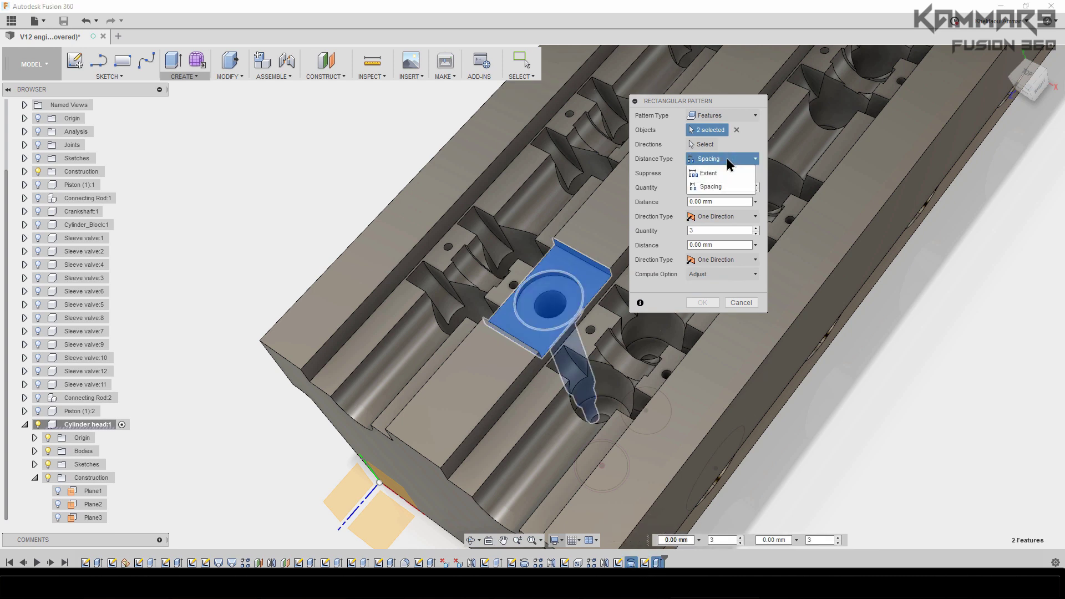
click(727, 158)
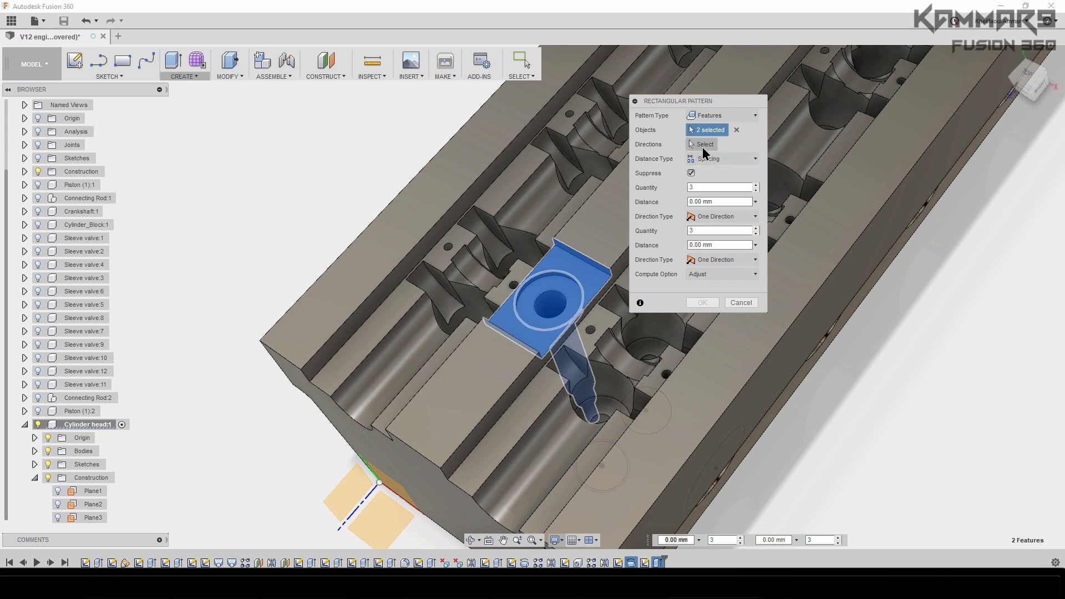
click(703, 147)
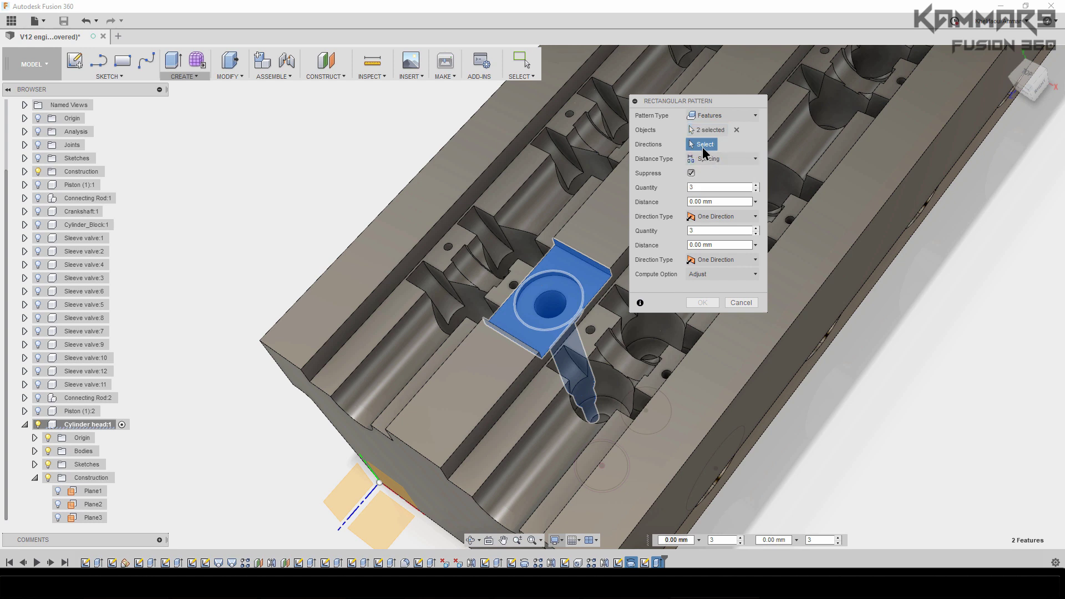
click(789, 327)
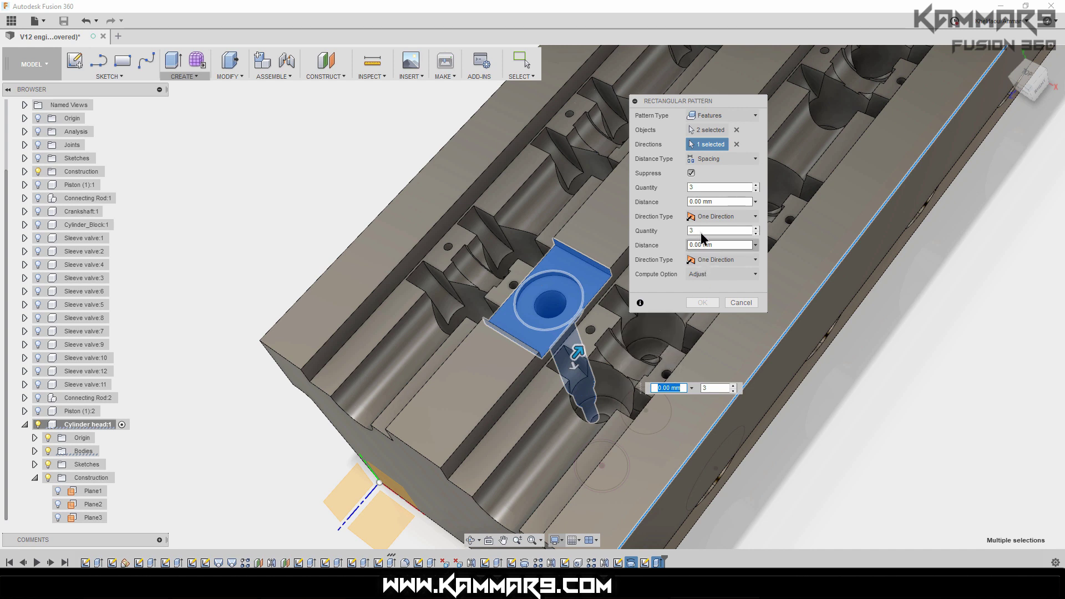
click(715, 201)
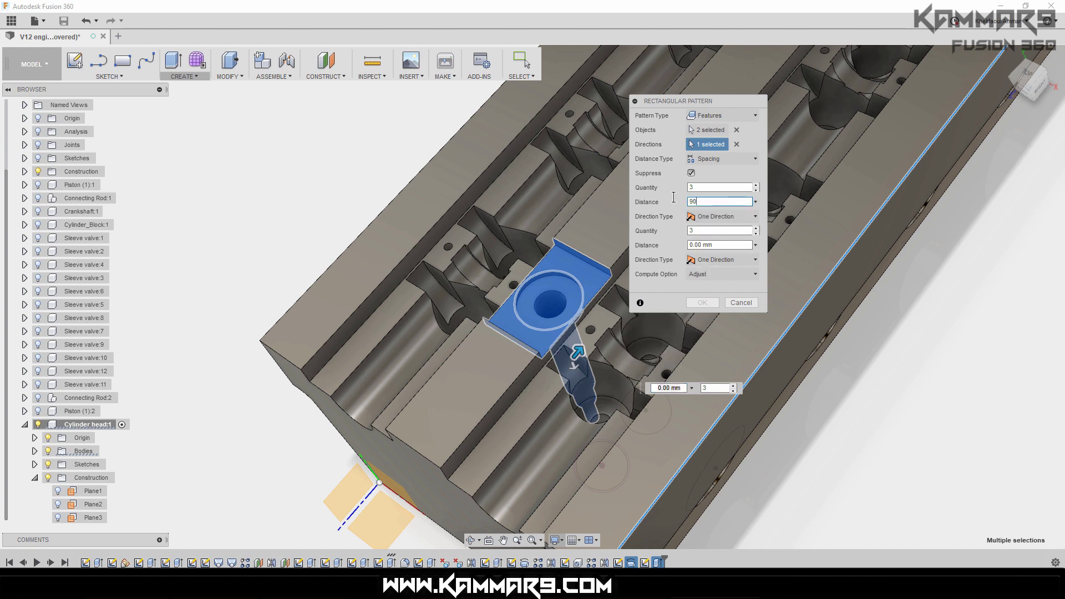
click(694, 187)
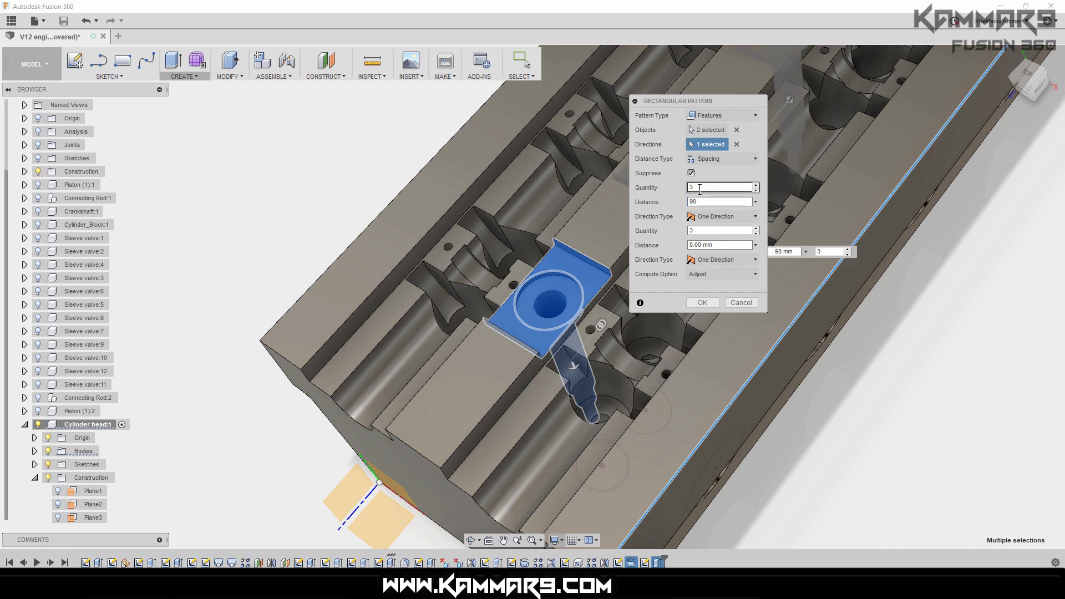
drag(700, 189, 673, 187)
text(6)
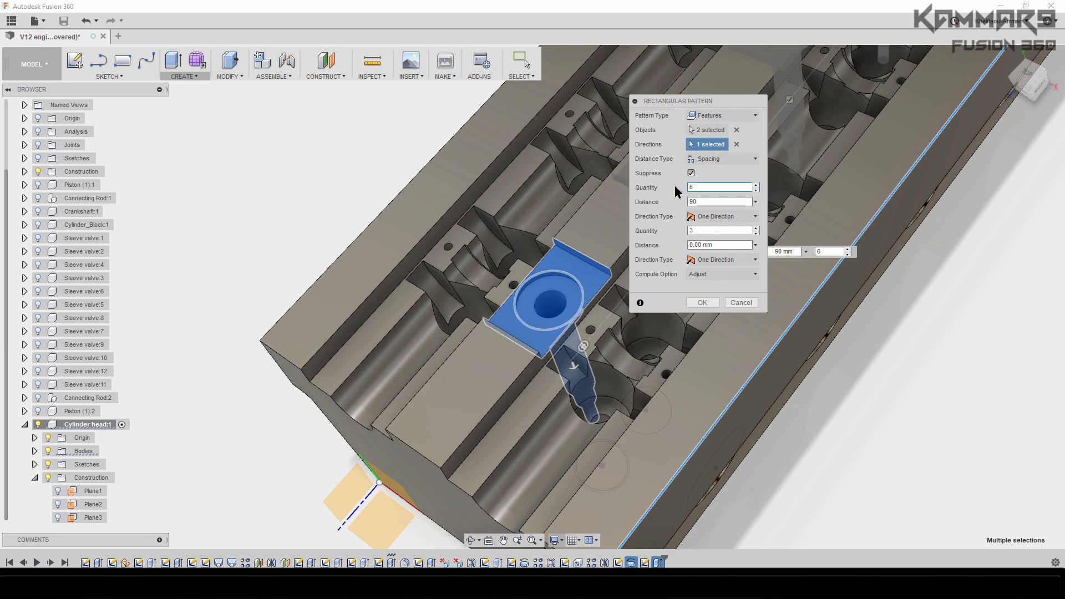
click(702, 302)
Examine the row of patterned bores and recesses along the whole cylinder head from above and from the side
scroll(652, 317, down, 5)
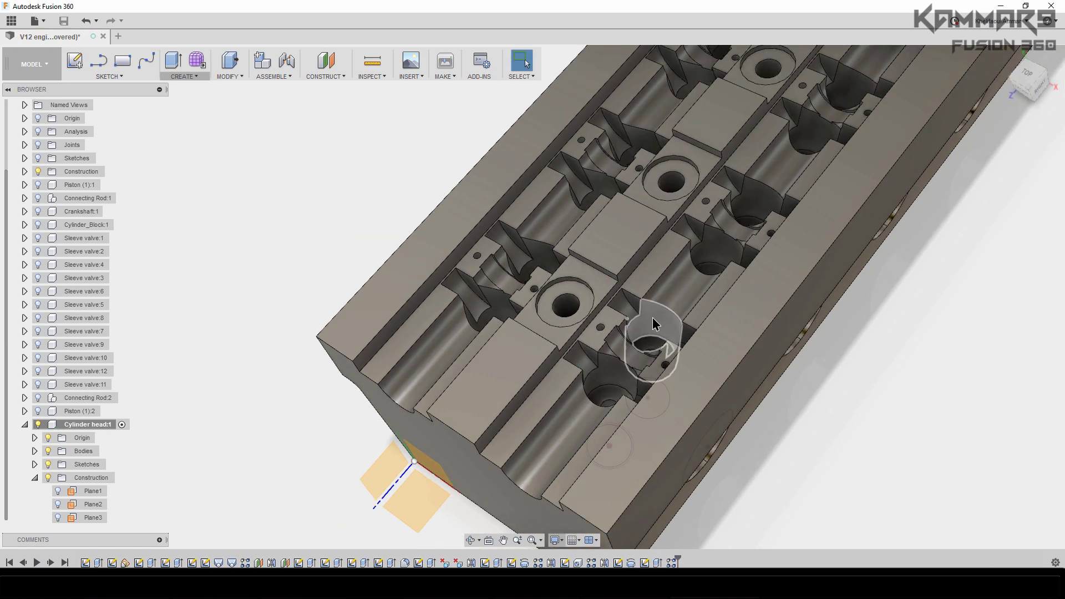
scroll(746, 274, down, 2)
scroll(747, 274, up, 4)
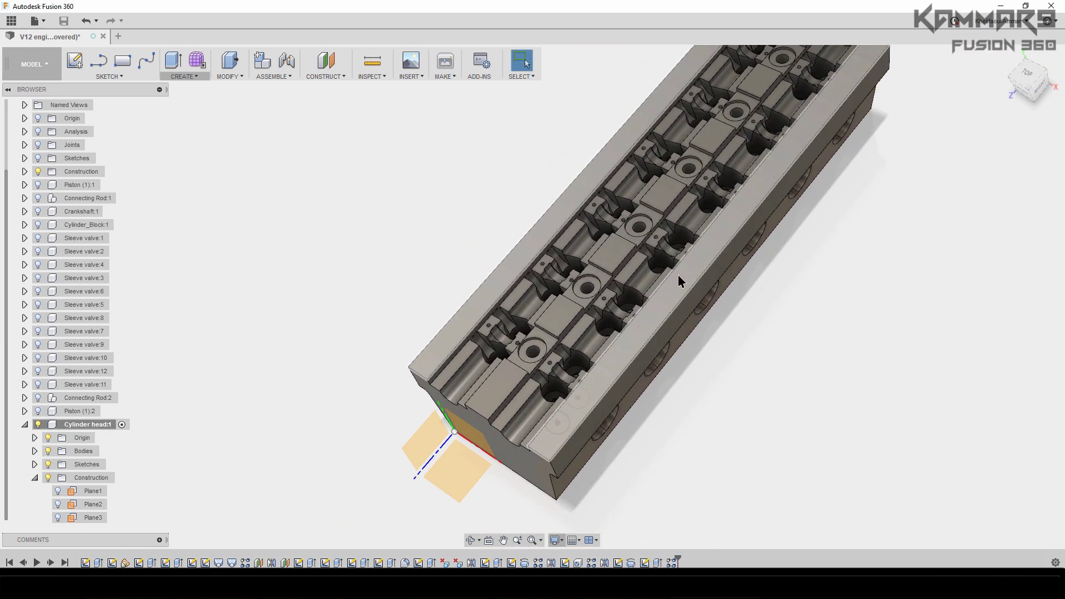
scroll(678, 275, down, 3)
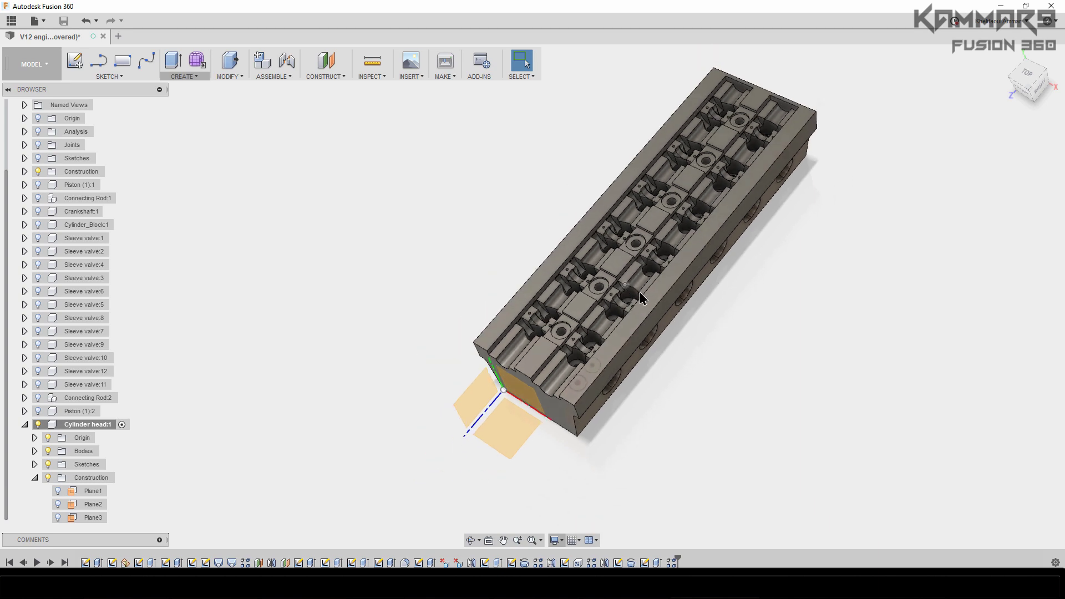
middle_drag(640, 292, 620, 284)
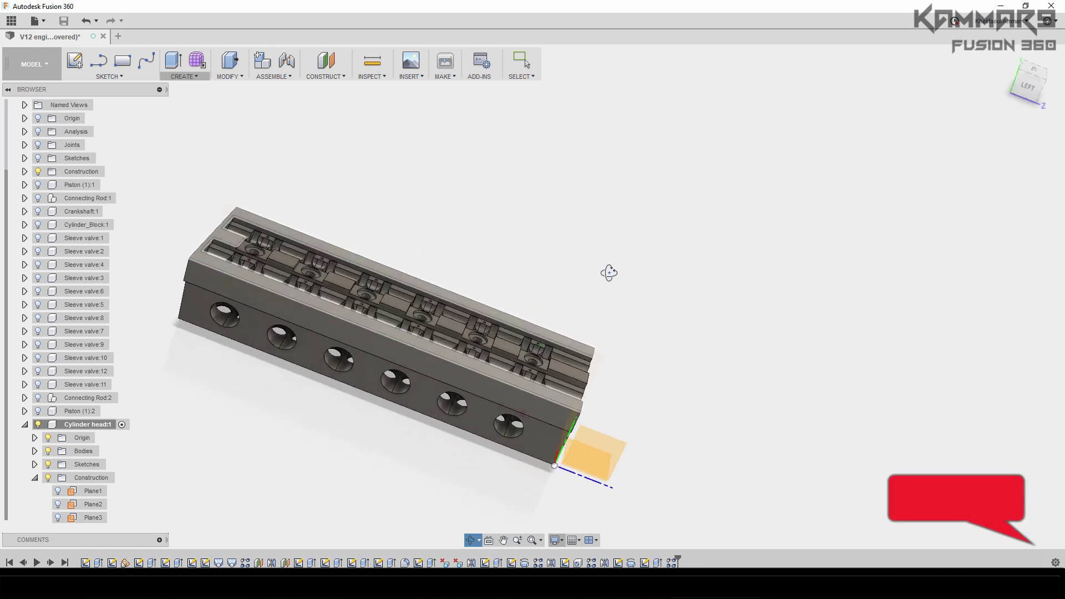
scroll(639, 305, up, 5)
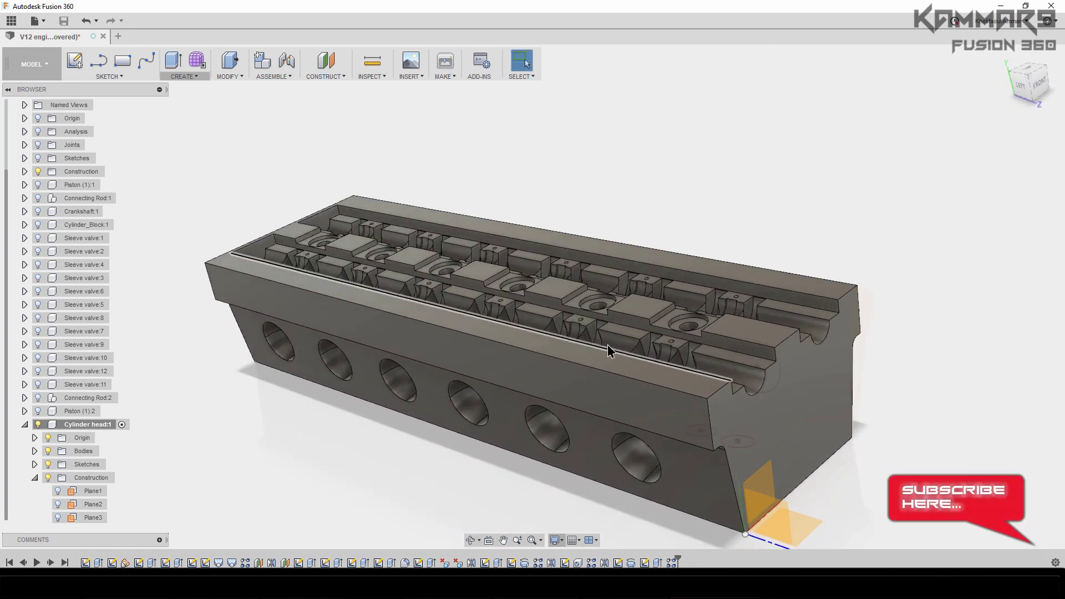